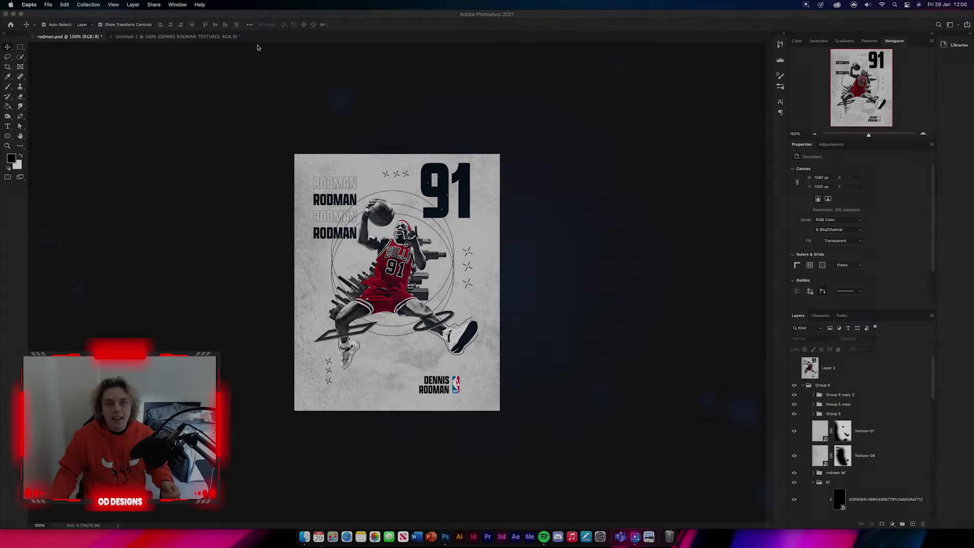
Create a new RGB document of 1080 x 1350 px at 300 pixels/centimeter with a white background.
{"action": "right_click", "coordinate": [258, 37]}
{"action": "left_click", "coordinate": [304, 80]}
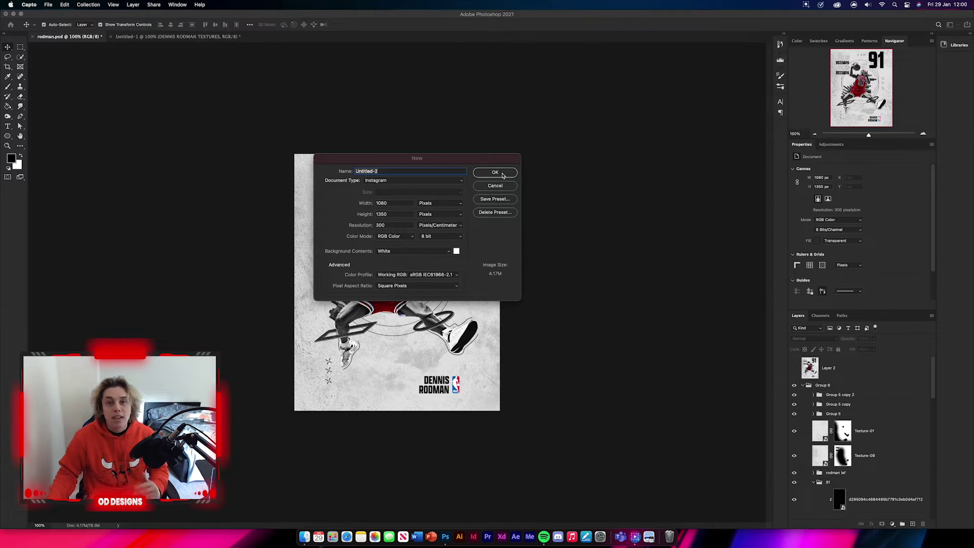
{"action": "left_click", "coordinate": [495, 173]}
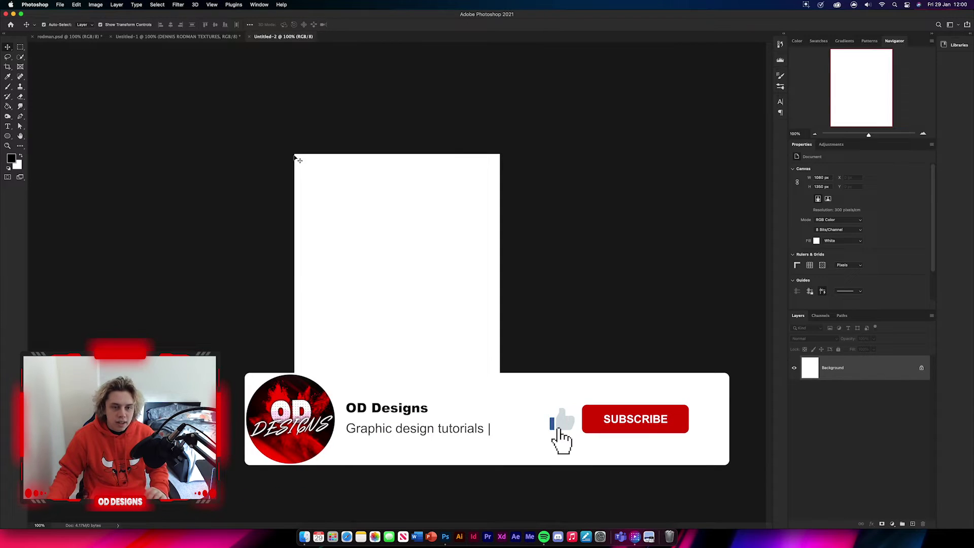
Make the texture group visible in the Untitled-1 document and expand it.
{"action": "left_click", "coordinate": [221, 37]}
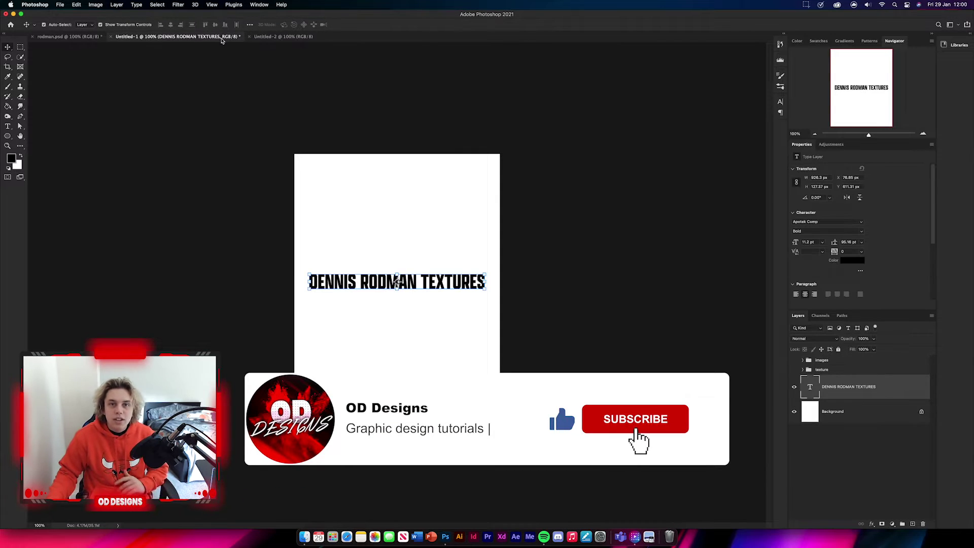
{"action": "left_click", "coordinate": [794, 361]}
{"action": "left_click", "coordinate": [795, 360]}
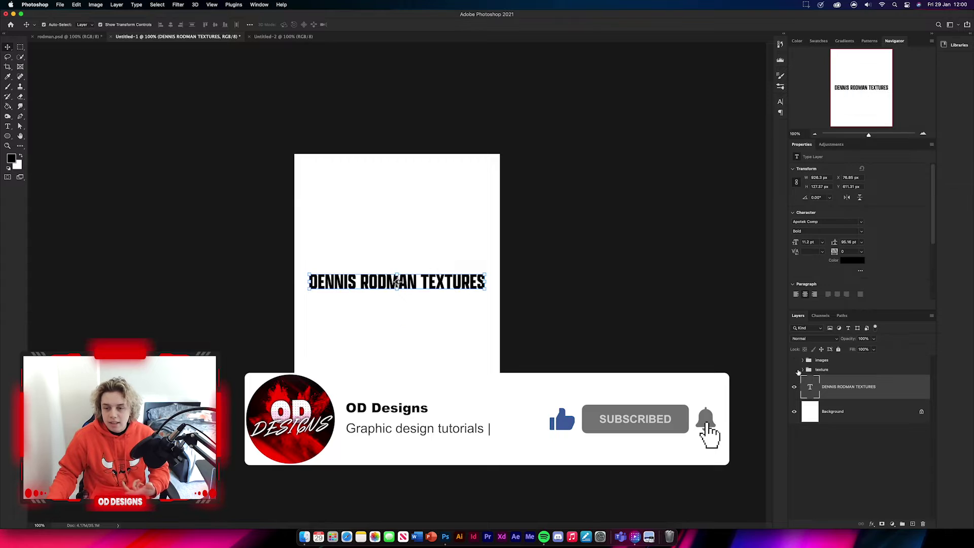
{"action": "left_click", "coordinate": [795, 370]}
{"action": "left_click", "coordinate": [802, 370]}
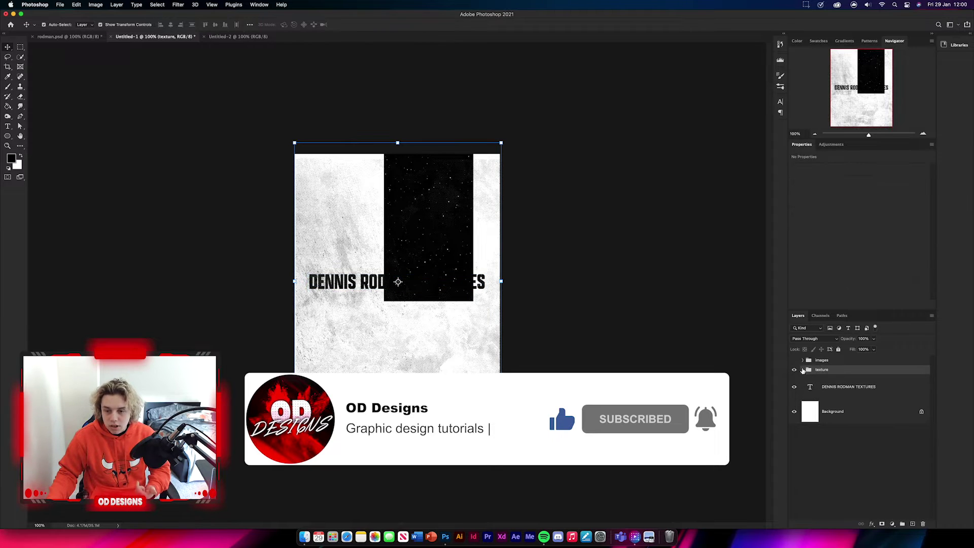
Copy the Texture-01 and Texture-09 layers together from Untitled-1 into the Untitled-2 document.
{"action": "left_click", "coordinate": [905, 405]}
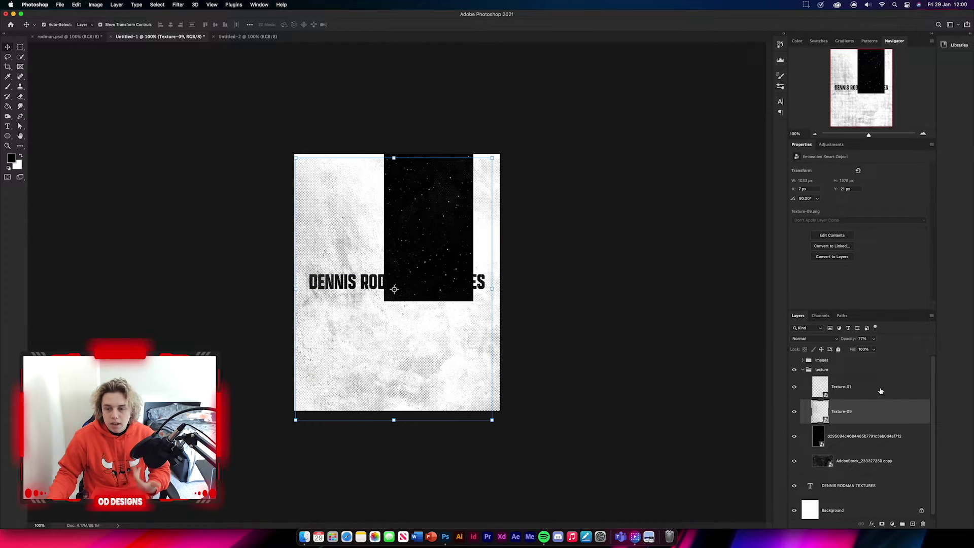
{"action": "left_click", "coordinate": [881, 392], "text": "shift"}
{"action": "left_click_drag", "start_coordinate": [888, 389], "coordinate": [457, 293]}
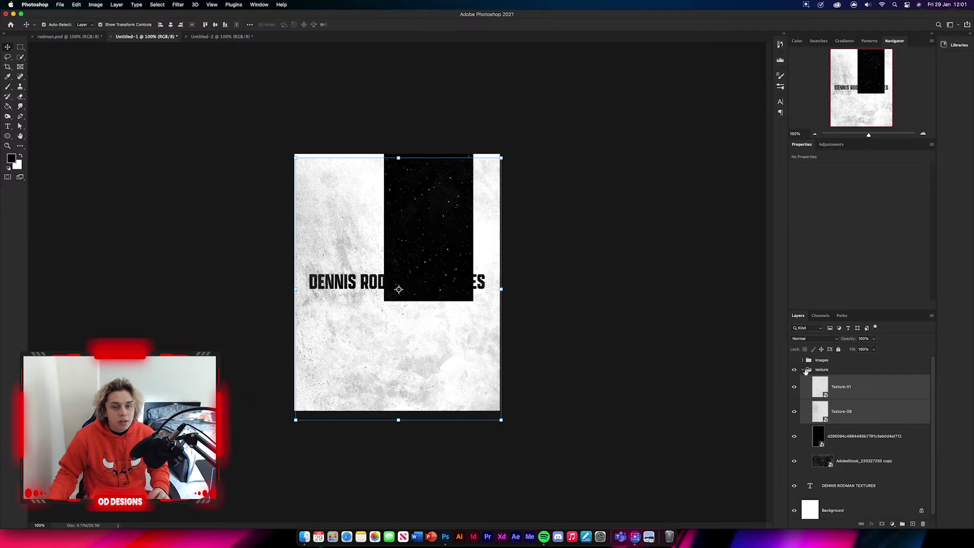
Collapse the texture group, show the contents of the images group and copy the basketball player layer into Untitled-2.
{"action": "left_click", "coordinate": [808, 369]}
{"action": "left_click", "coordinate": [803, 370]}
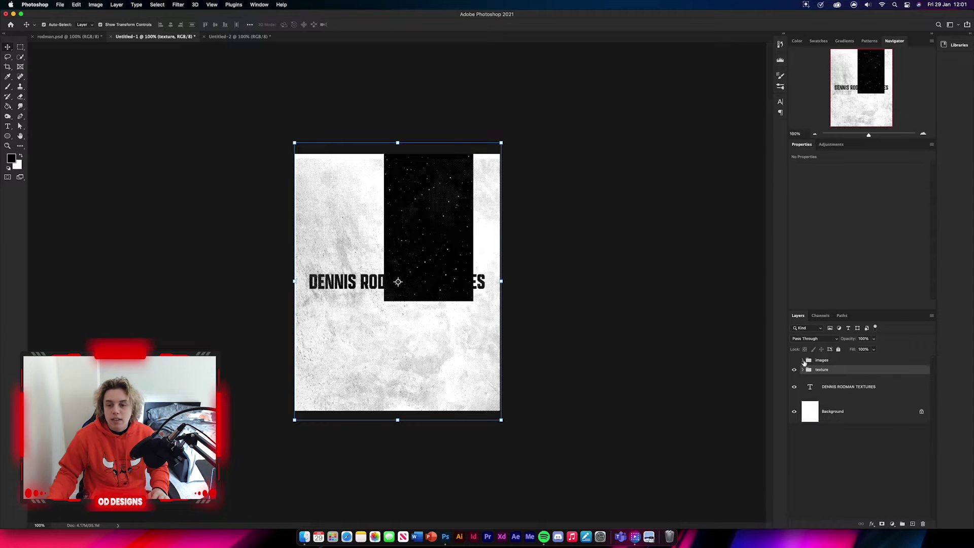
{"action": "left_click", "coordinate": [802, 361]}
{"action": "left_click", "coordinate": [795, 377]}
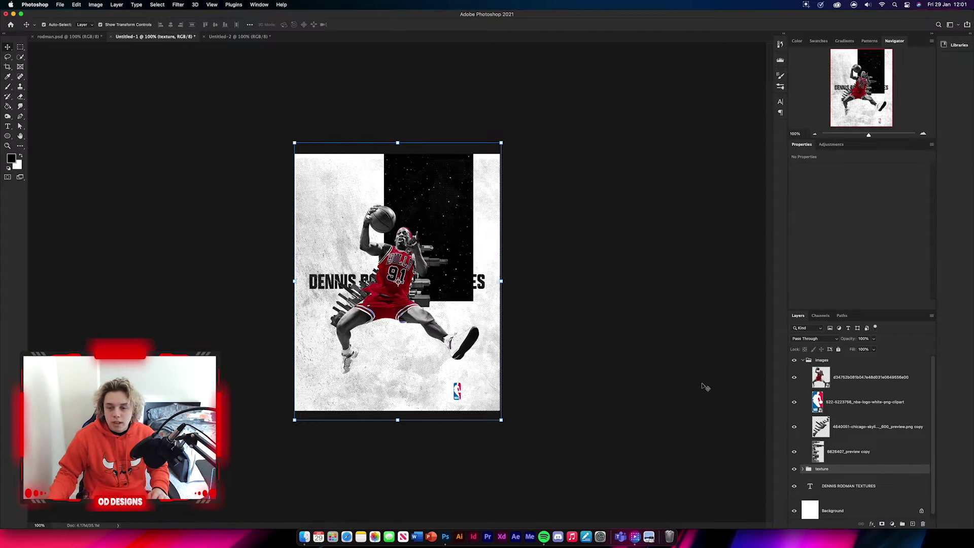
{"action": "left_click_drag", "start_coordinate": [871, 382], "coordinate": [406, 283]}
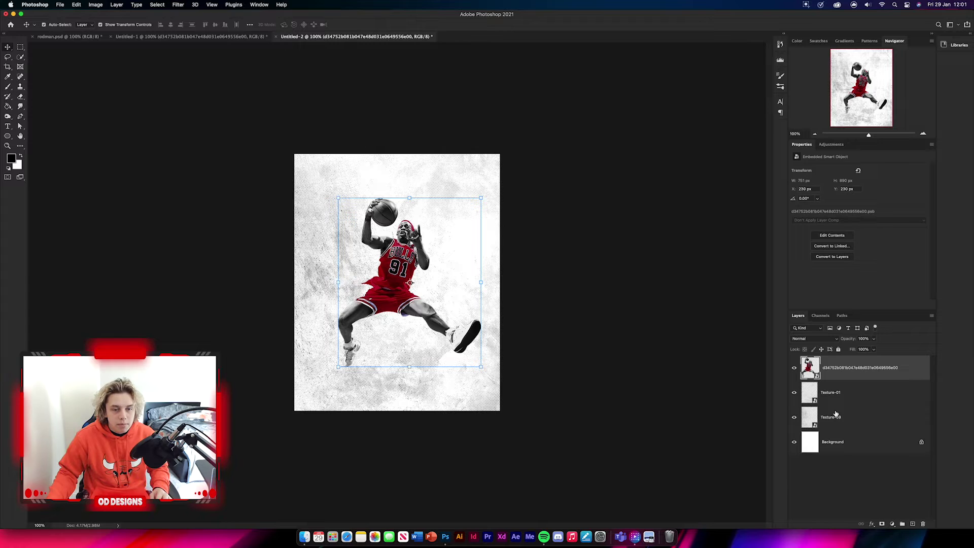
Center the player layer horizontally against the background and shift it slightly to the right.
{"action": "left_click", "coordinate": [845, 445], "text": "super"}
{"action": "left_click", "coordinate": [178, 26]}
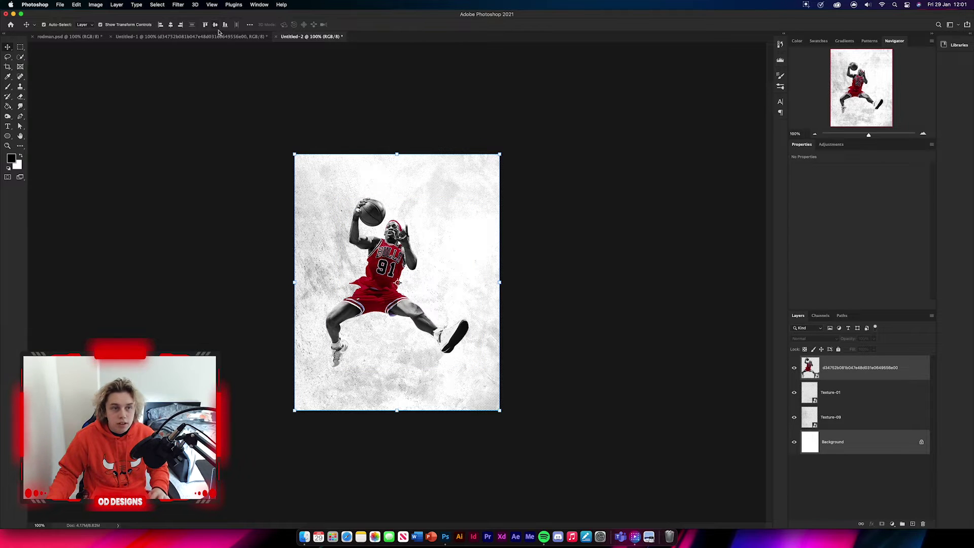
{"action": "left_click", "coordinate": [697, 348]}
{"action": "left_click_drag", "start_coordinate": [388, 290], "coordinate": [398, 291]}
{"action": "left_click", "coordinate": [646, 340]}
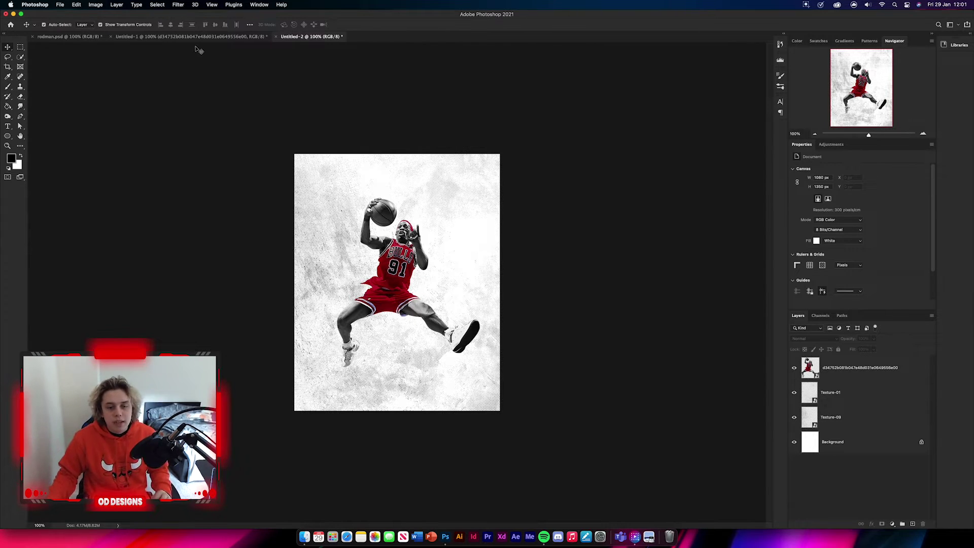
Hide the player layer and draw a circle about 765 px wide with no fill and a 2 px black stroke.
{"action": "left_click", "coordinate": [795, 368]}
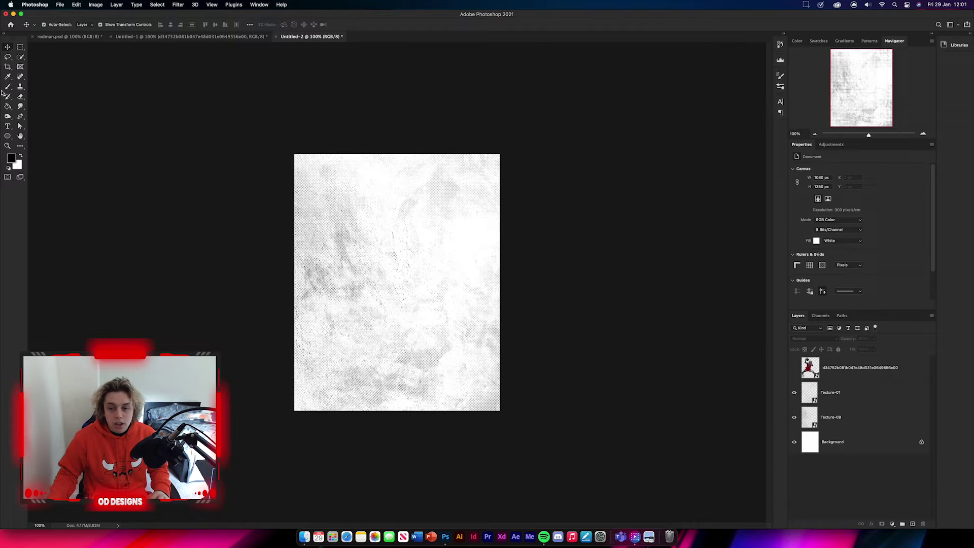
{"action": "left_click", "coordinate": [8, 135]}
{"action": "left_click", "coordinate": [110, 25]}
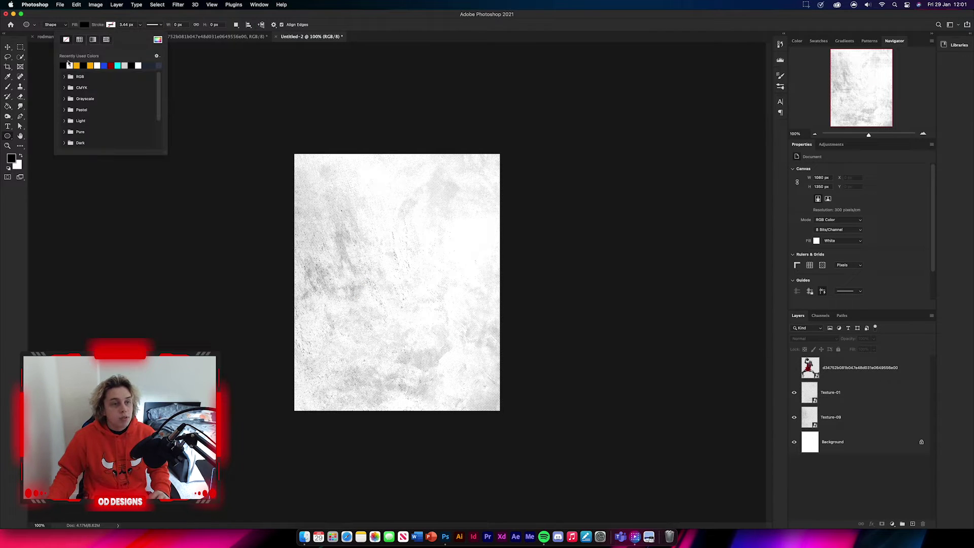
{"action": "left_click", "coordinate": [139, 25]}
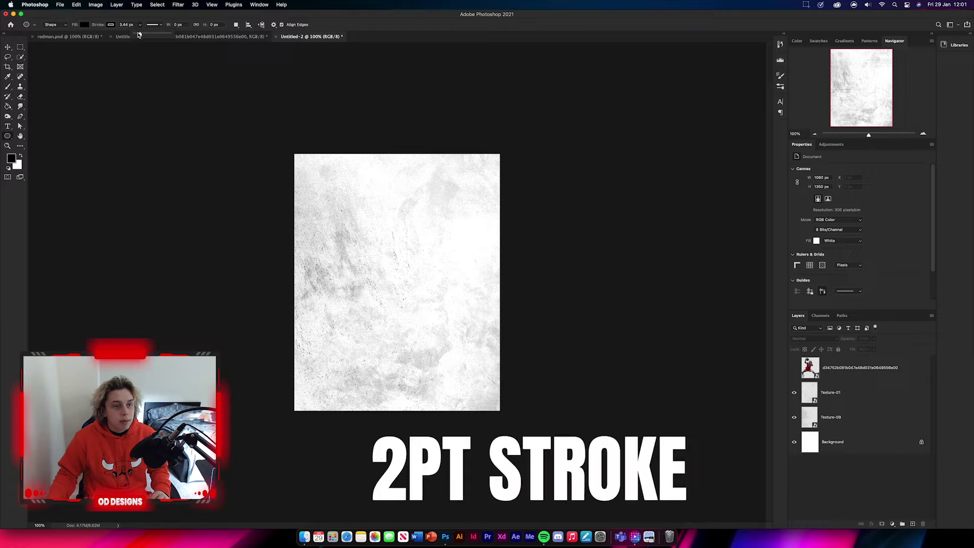
{"action": "double_click", "coordinate": [130, 25]}
{"action": "type", "text": "2"}
{"action": "key", "text": "Return"}
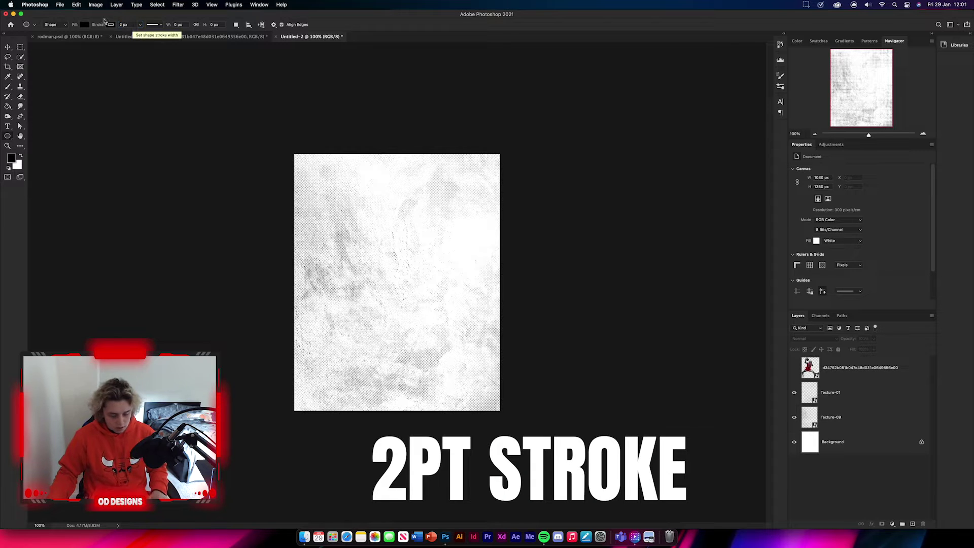
{"action": "left_click", "coordinate": [84, 25]}
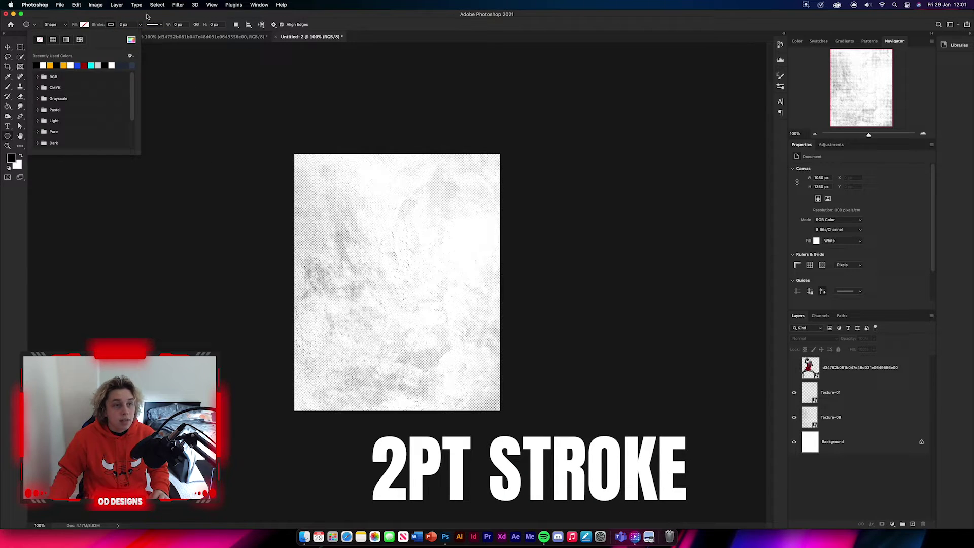
{"action": "left_click", "coordinate": [147, 17]}
{"action": "left_click_drag", "start_coordinate": [331, 207], "coordinate": [476, 352]}
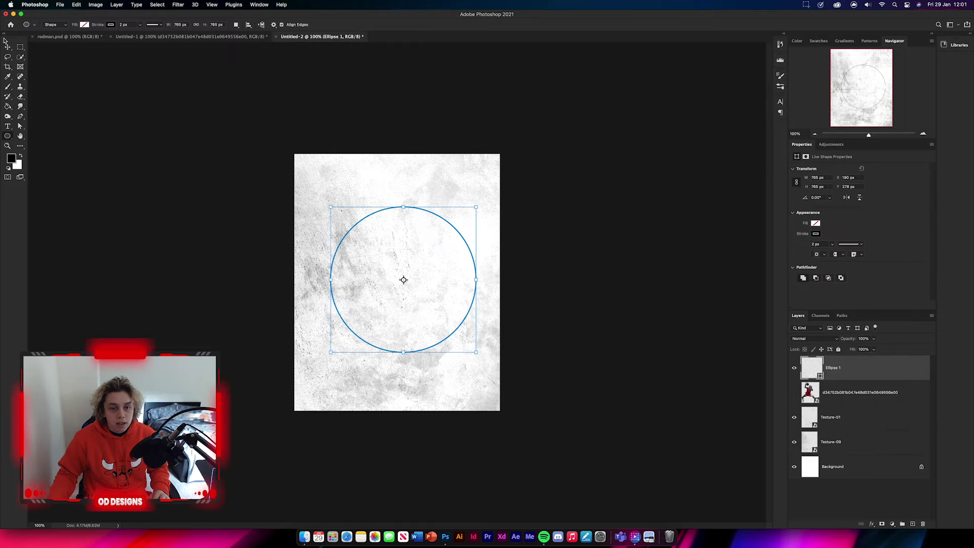
Duplicate the circle and move the copy straight up to a Y position of about 144 px.
{"action": "left_click", "coordinate": [9, 48]}
{"action": "left_click", "coordinate": [263, 368]}
{"action": "key", "text": "ctrl+alt+t"}
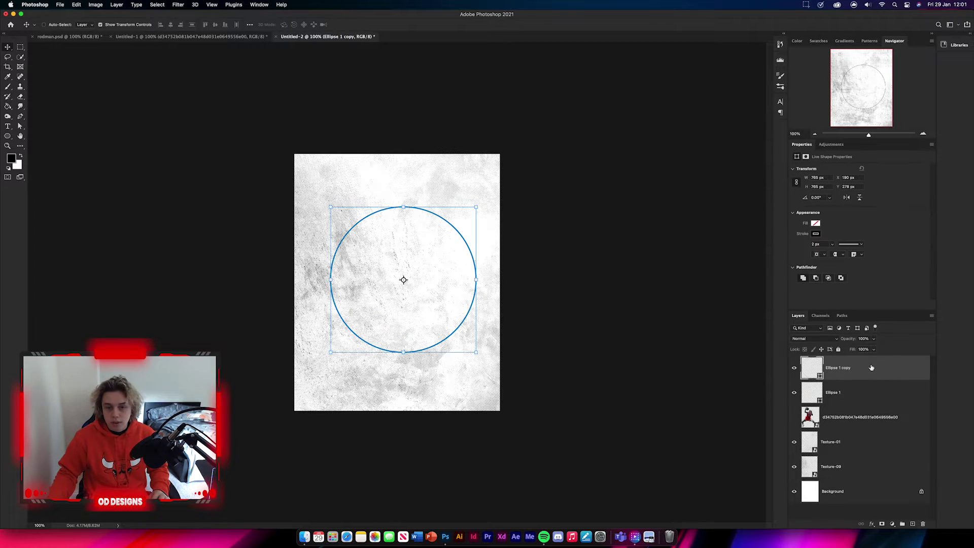
{"action": "left_click_drag", "start_coordinate": [472, 252], "coordinate": [463, 226]}
{"action": "left_click", "coordinate": [358, 25]}
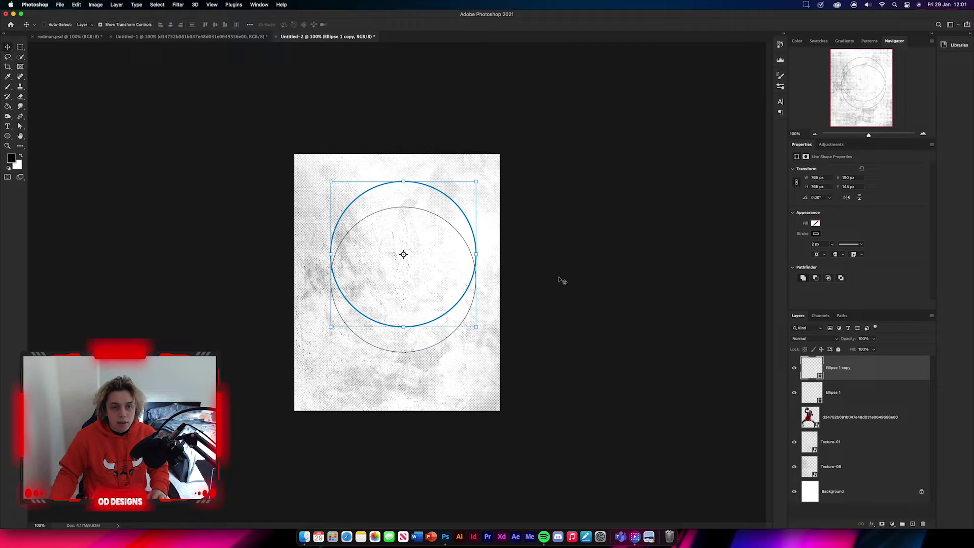
Duplicate the upper circle and place the new copy vertically midway between the other two circles.
{"action": "key", "text": "ctrl+alt+t"}
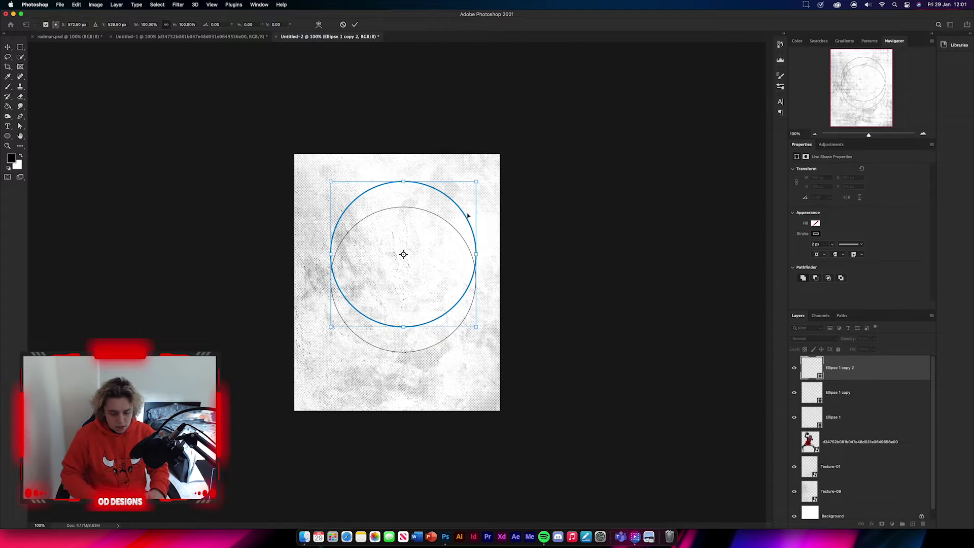
{"action": "left_click_drag", "start_coordinate": [468, 216], "coordinate": [464, 266]}
{"action": "left_click", "coordinate": [356, 25]}
{"action": "left_click_drag", "start_coordinate": [633, 305], "coordinate": [475, 274]}
{"action": "left_click", "coordinate": [573, 318]}
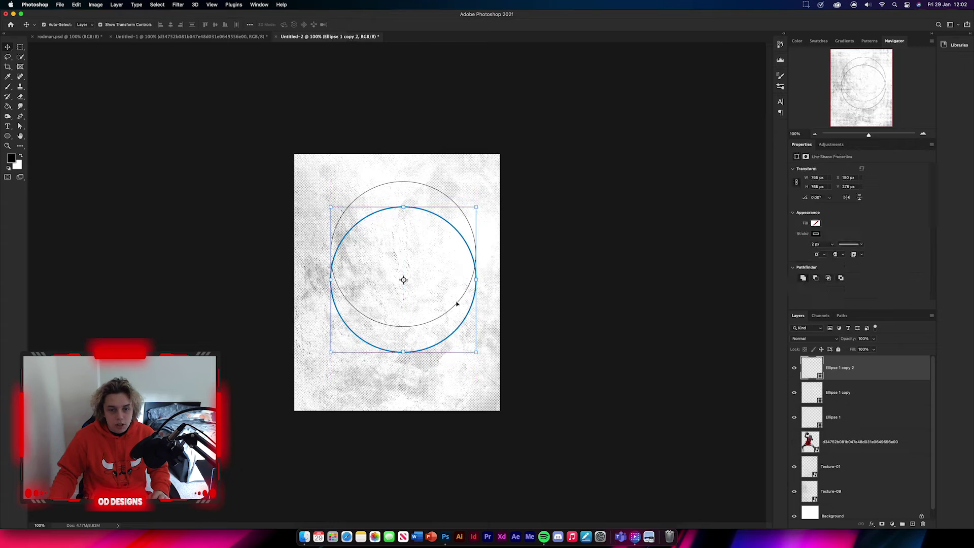
{"action": "left_click_drag", "start_coordinate": [459, 328], "coordinate": [459, 316]}
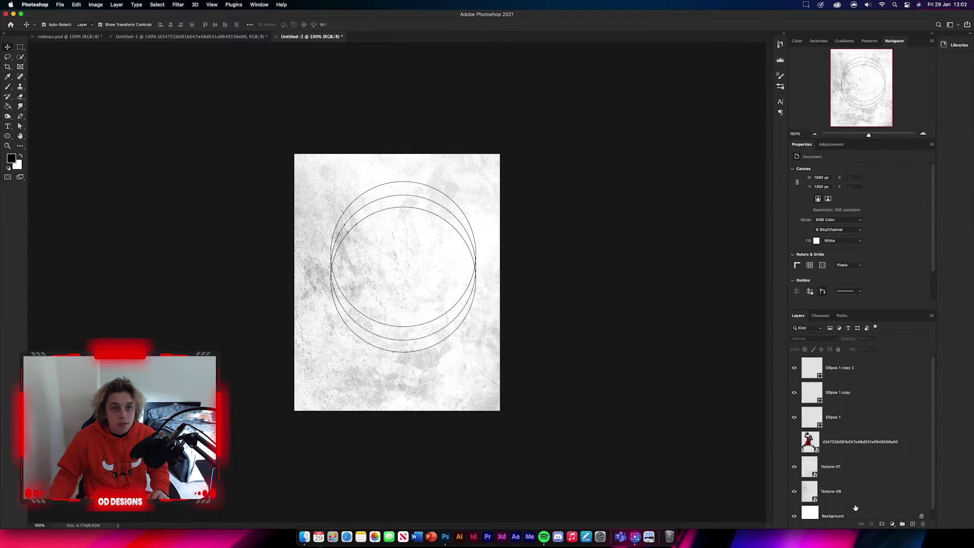
Select all three ellipse layers and move them down together by about 80 px.
{"action": "left_click", "coordinate": [856, 367]}
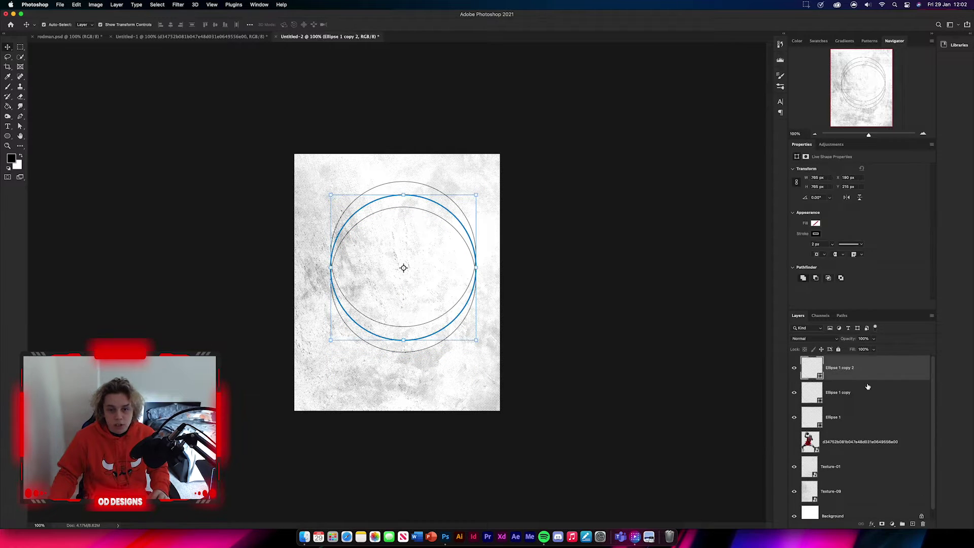
{"action": "left_click", "coordinate": [865, 417], "text": "shift"}
{"action": "key", "text": "super+t"}
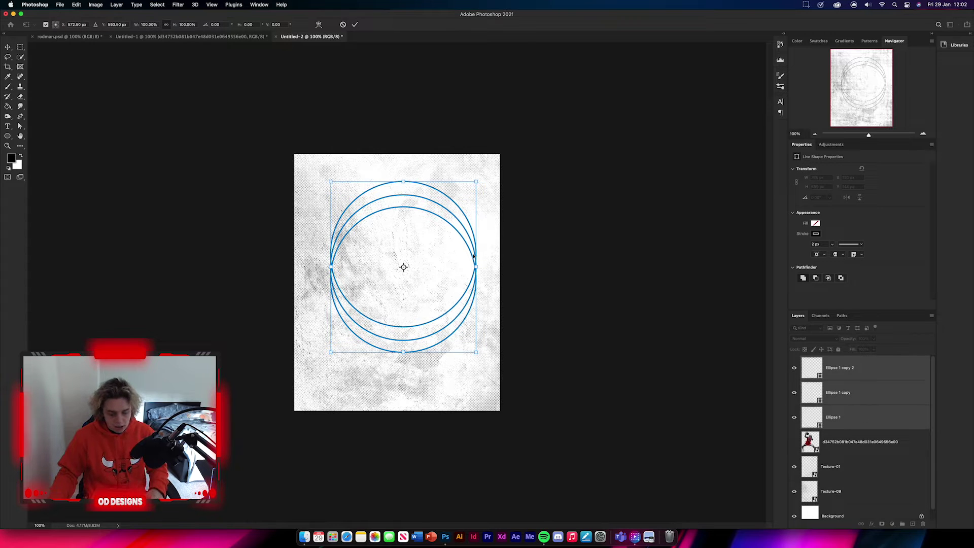
{"action": "left_click_drag", "start_coordinate": [474, 257], "coordinate": [474, 273]}
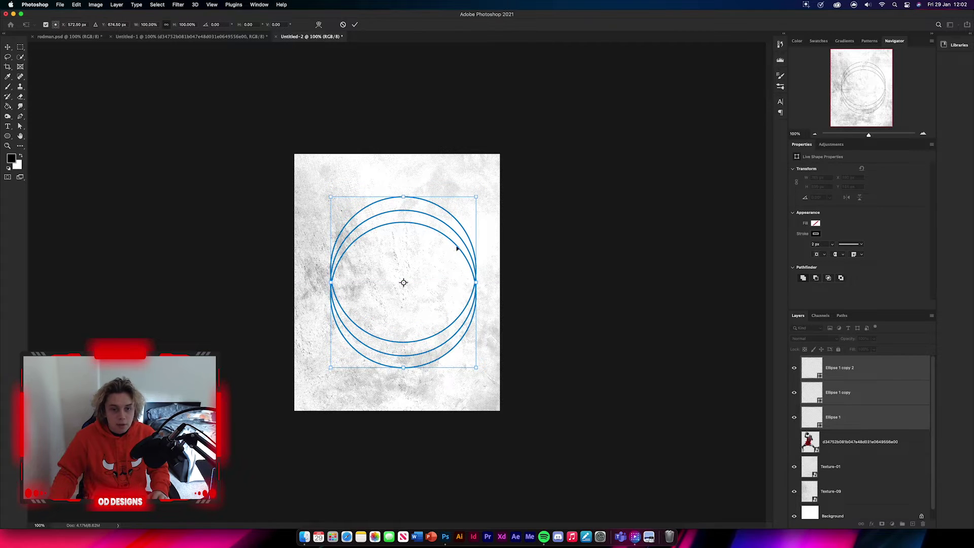
{"action": "left_click", "coordinate": [355, 27]}
{"action": "left_click", "coordinate": [635, 296]}
Show the player layer again and move it above the ellipse layers to the top of the stack.
{"action": "left_click", "coordinate": [796, 439]}
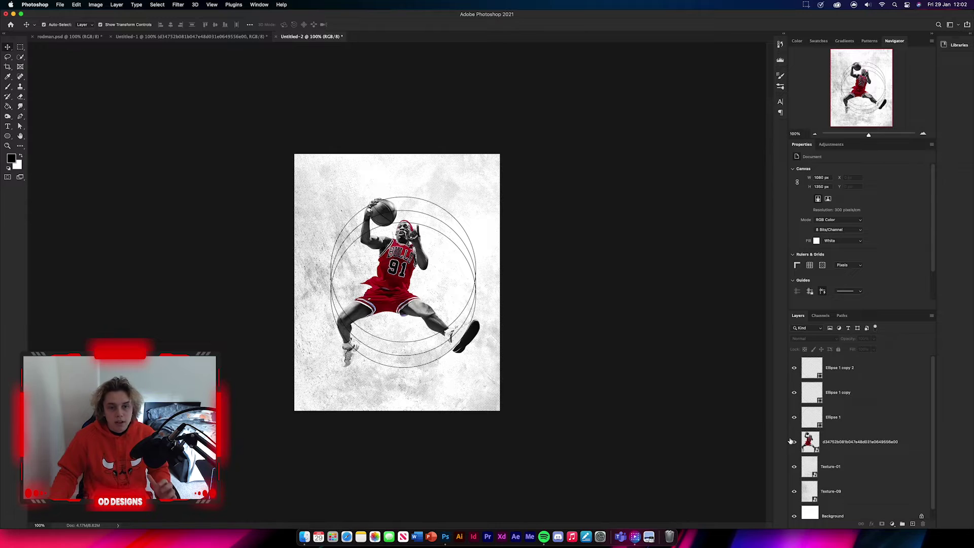
{"action": "left_click_drag", "start_coordinate": [902, 451], "coordinate": [881, 356]}
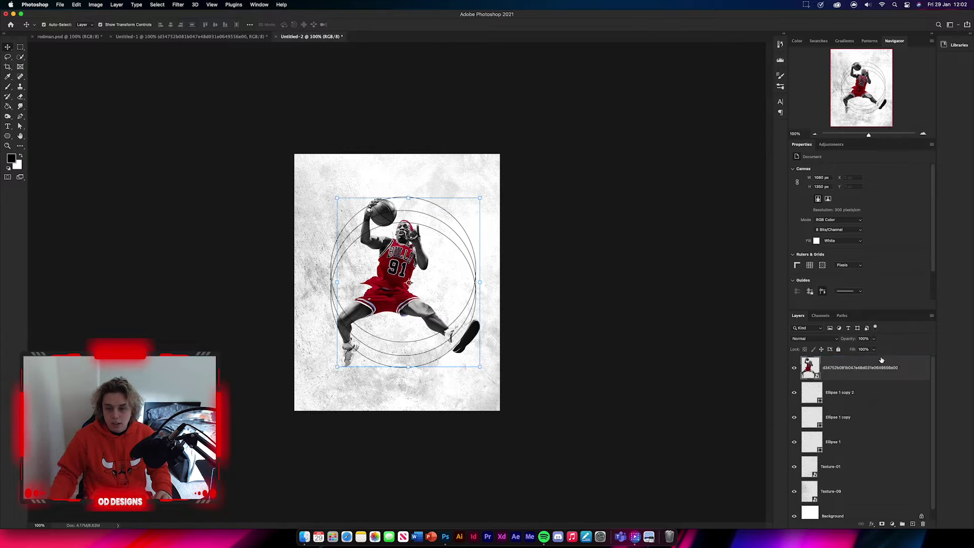
Group the three ellipse layers under the name circles and lock the group.
{"action": "left_click", "coordinate": [874, 399]}
{"action": "left_click", "coordinate": [877, 443], "text": "shift"}
{"action": "left_click", "coordinate": [903, 524]}
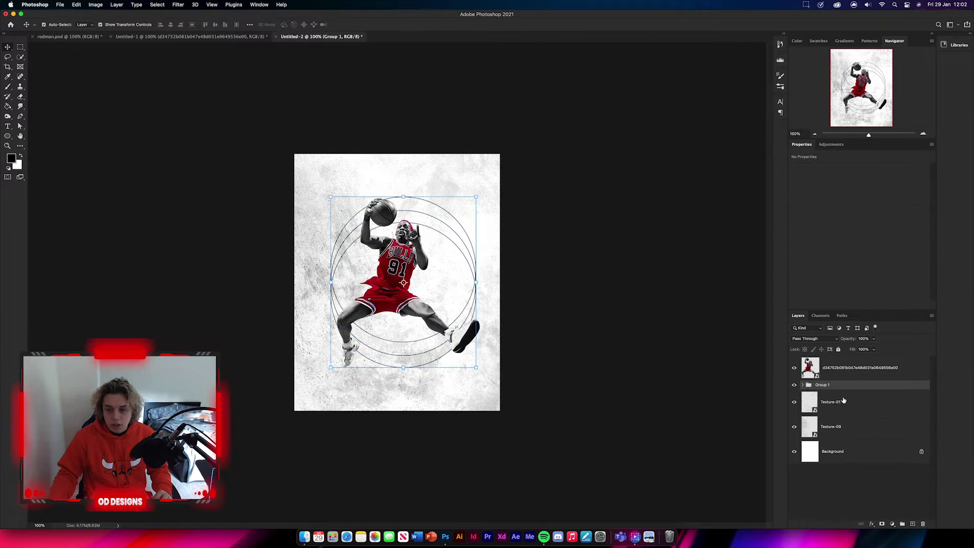
{"action": "type", "text": "circles"}
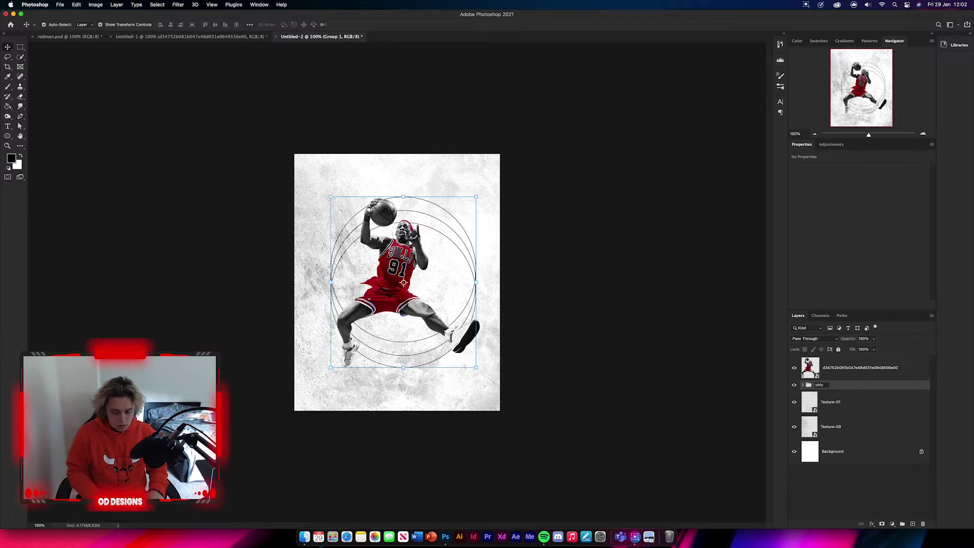
{"action": "left_click", "coordinate": [577, 366]}
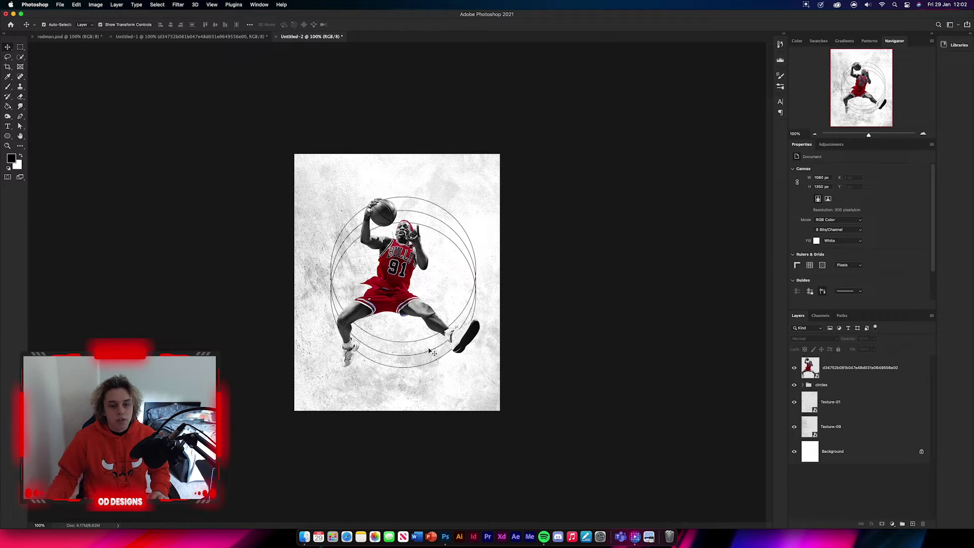
{"action": "left_click", "coordinate": [854, 381]}
{"action": "left_click", "coordinate": [838, 349]}
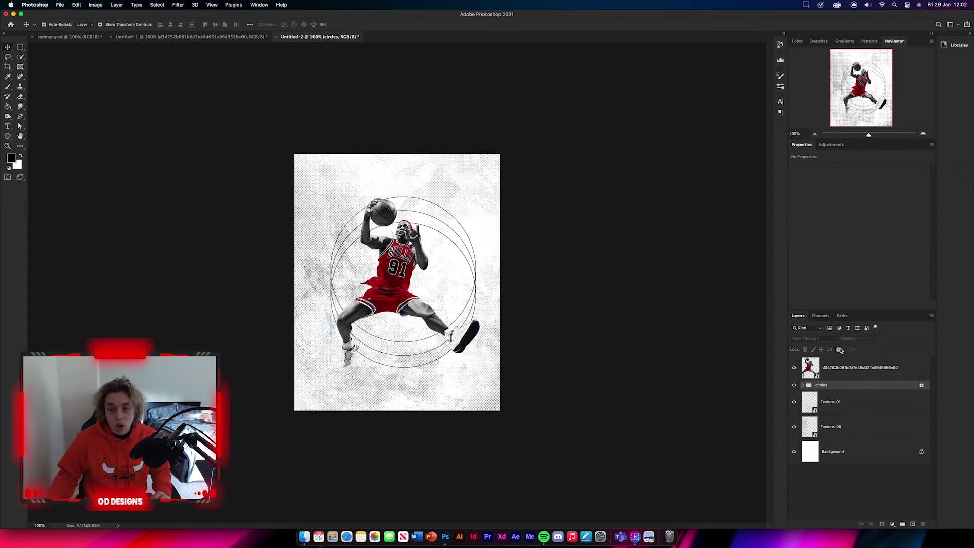
{"action": "left_click", "coordinate": [634, 361]}
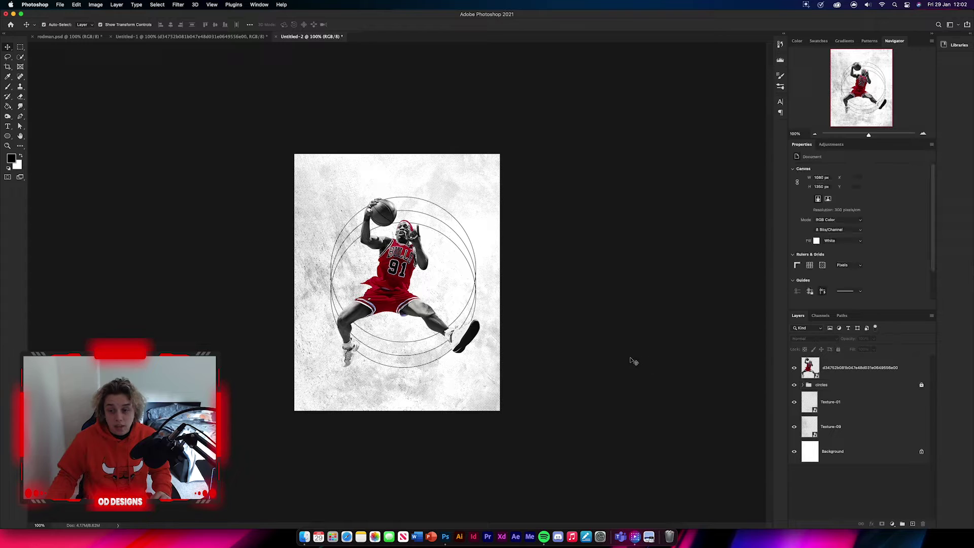
Copy the NBA logo and both skyline image layers from the Untitled-1 document into the new poster.
{"action": "left_click", "coordinate": [228, 36]}
{"action": "left_click", "coordinate": [859, 406]}
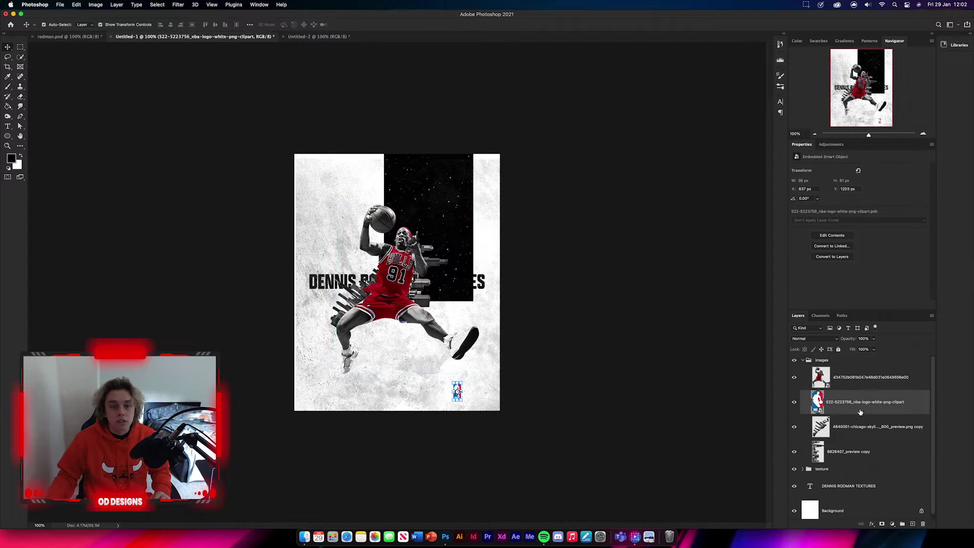
{"action": "left_click", "coordinate": [880, 452], "text": "super"}
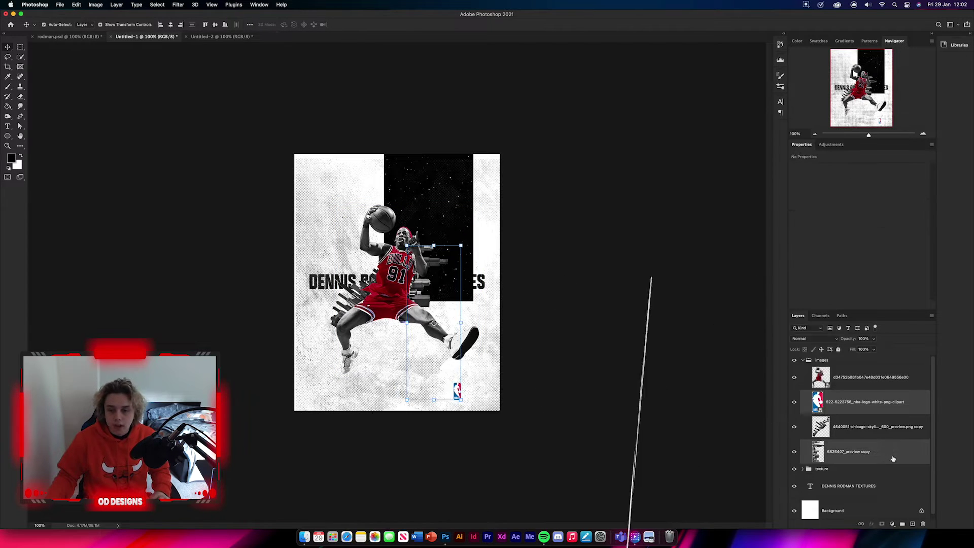
{"action": "left_click", "coordinate": [870, 436], "text": "super"}
{"action": "double_click", "coordinate": [870, 435]}
{"action": "left_click", "coordinate": [946, 159]}
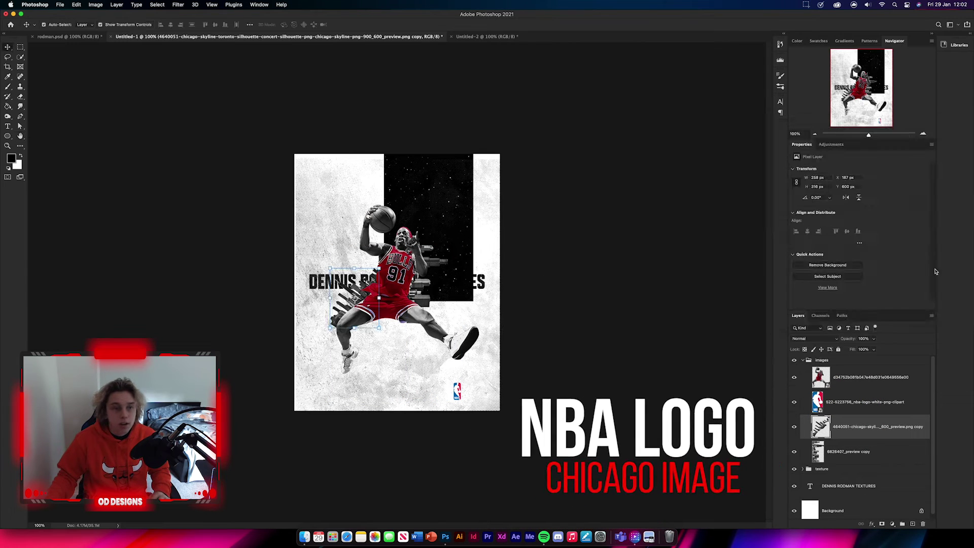
{"action": "left_click", "coordinate": [898, 453], "text": "shift"}
{"action": "left_click", "coordinate": [893, 403], "text": "shift"}
{"action": "left_click_drag", "start_coordinate": [893, 404], "coordinate": [462, 286]}
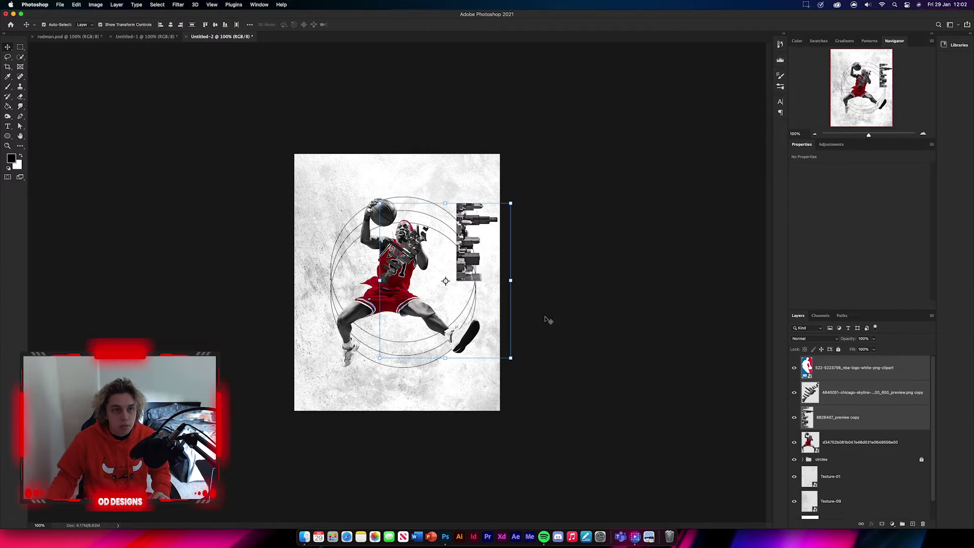
Scale the NBA logo to about 24.3% and place it near the poster's lower-right corner.
{"action": "left_click", "coordinate": [836, 378]}
{"action": "key", "text": "super+t"}
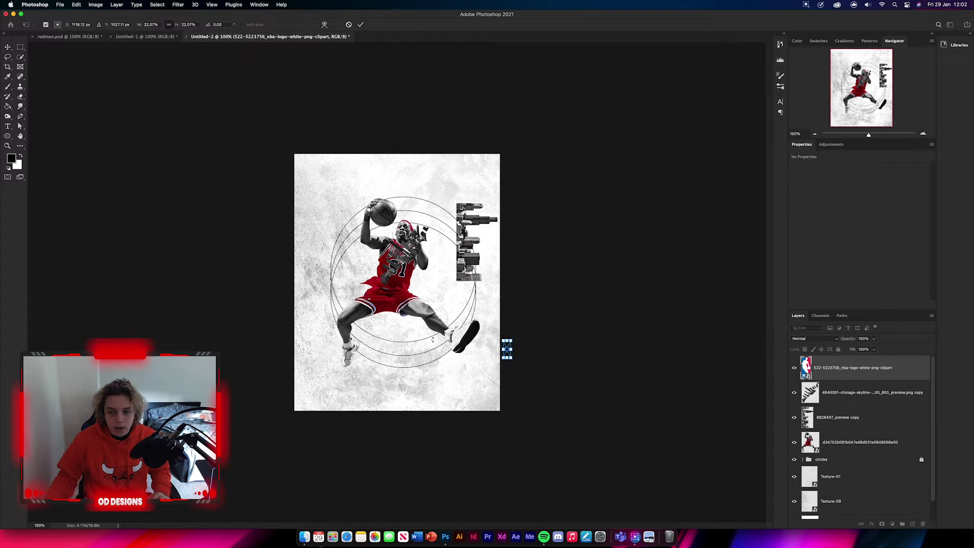
{"action": "left_click_drag", "start_coordinate": [507, 341], "coordinate": [459, 391]}
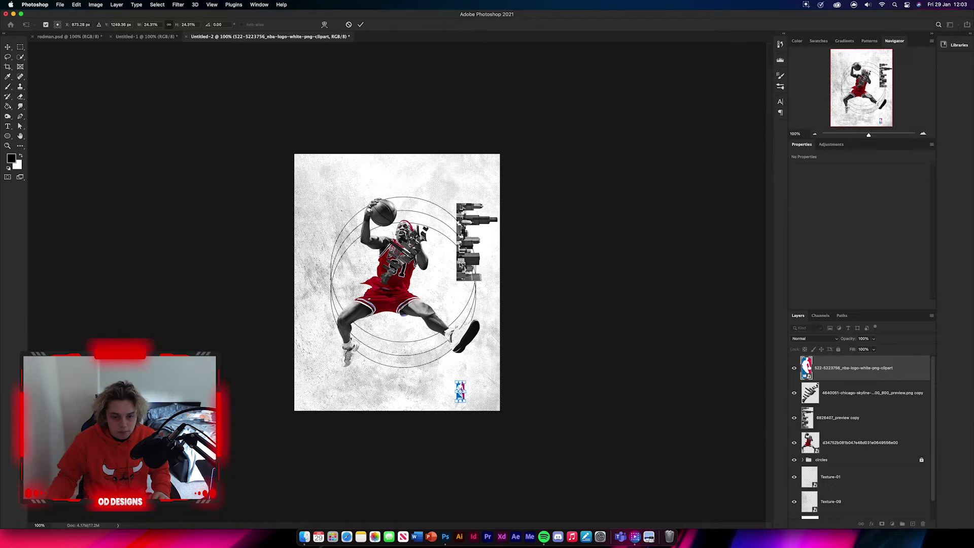
{"action": "left_click", "coordinate": [359, 25]}
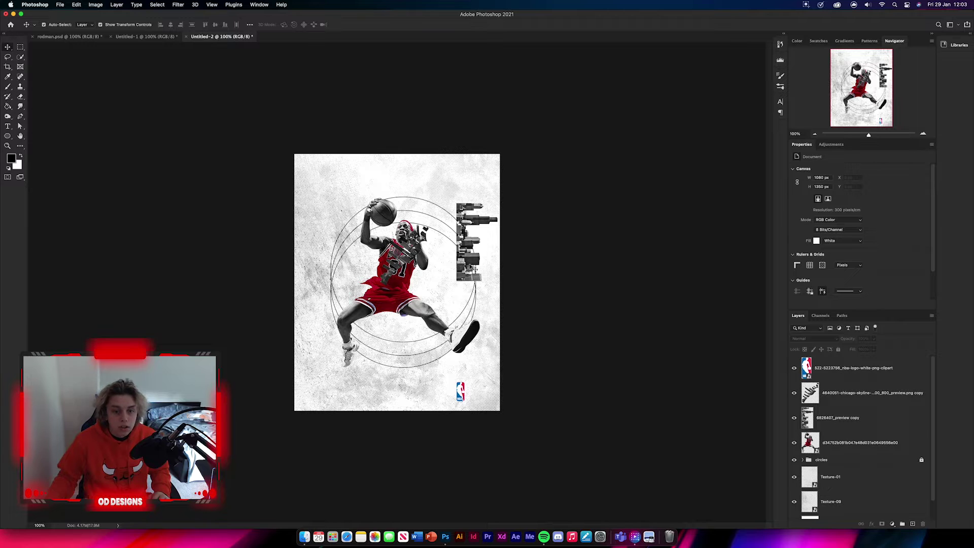
Position the two skyline images on either side of the player's torso, rotating the left one slightly.
{"action": "left_click_drag", "start_coordinate": [471, 266], "coordinate": [368, 291]}
{"action": "key", "text": "super+z"}
{"action": "left_click", "coordinate": [864, 396]}
{"action": "key", "text": "super+t"}
{"action": "left_click_drag", "start_coordinate": [403, 248], "coordinate": [394, 242]}
{"action": "left_click_drag", "start_coordinate": [387, 274], "coordinate": [380, 274]}
{"action": "left_click", "coordinate": [386, 25]}
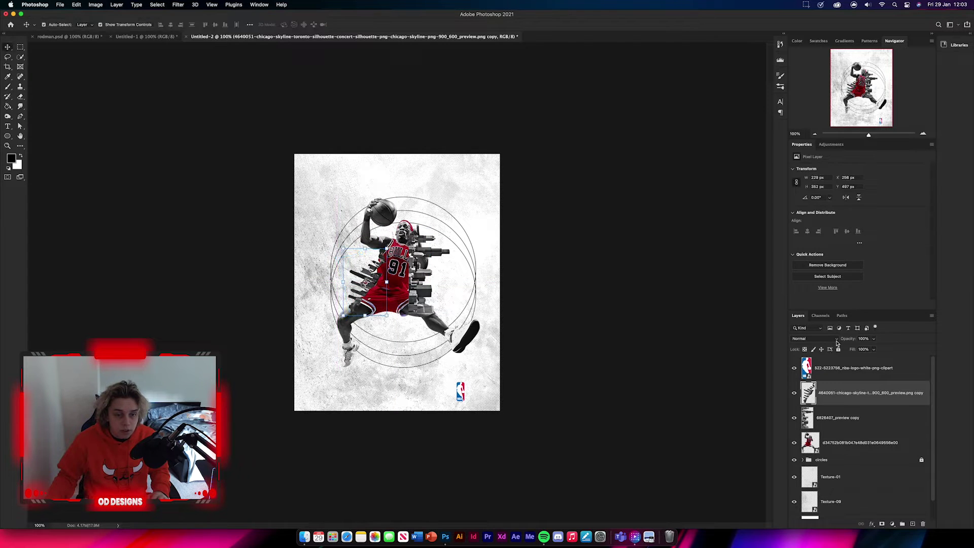
Move both skyline layers below the player layer and nudge the skyline on the player's right-hand side of the poster.
{"action": "left_click", "coordinate": [888, 419], "text": "shift"}
{"action": "left_click_drag", "start_coordinate": [889, 420], "coordinate": [880, 451]}
{"action": "left_click", "coordinate": [633, 292]}
{"action": "left_click_drag", "start_coordinate": [427, 288], "coordinate": [428, 289]}
{"action": "left_click", "coordinate": [679, 314]}
Reposition the left skyline image behind the player and enlarge it to about 112%.
{"action": "left_click", "coordinate": [367, 281]}
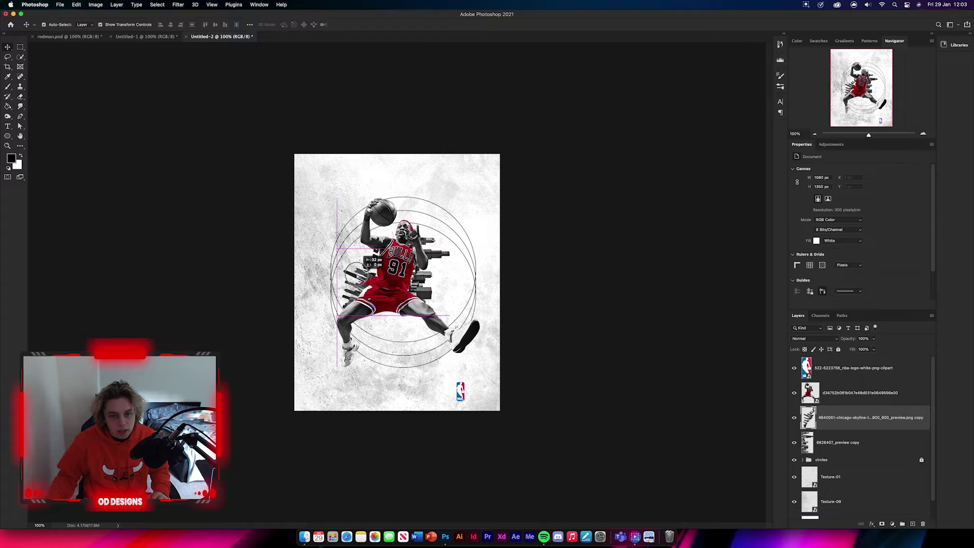
{"action": "left_click_drag", "start_coordinate": [362, 274], "coordinate": [337, 240]}
{"action": "key", "text": "super+t"}
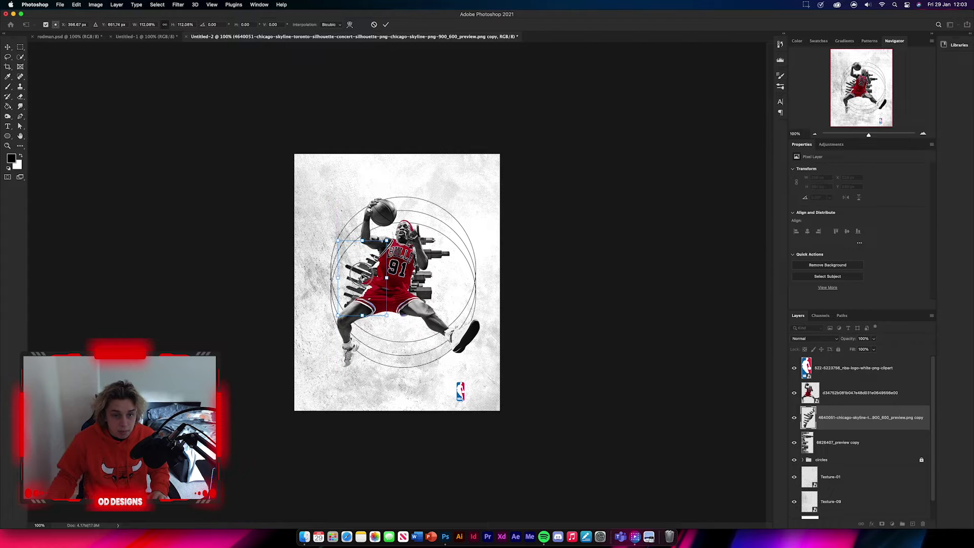
{"action": "left_click", "coordinate": [620, 298]}
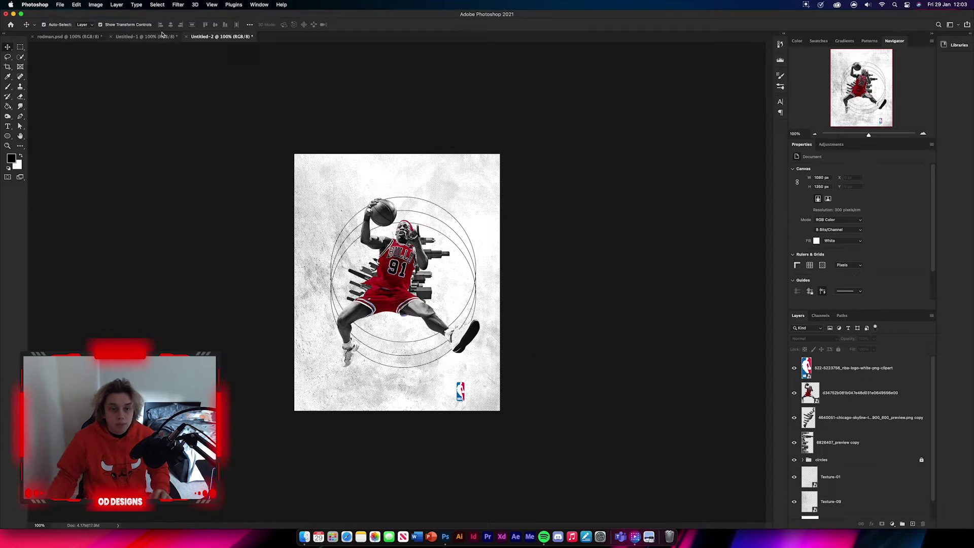
Add the text RODMAN in Apotek Comp Bold at the poster's upper left and enlarge it to about 8.9 pt.
{"action": "key", "text": "t"}
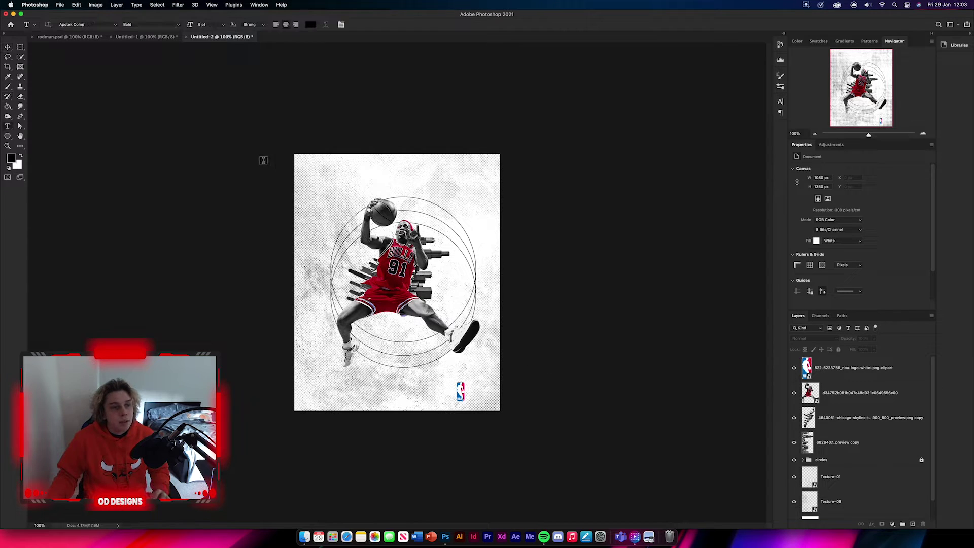
{"action": "left_click", "coordinate": [310, 192]}
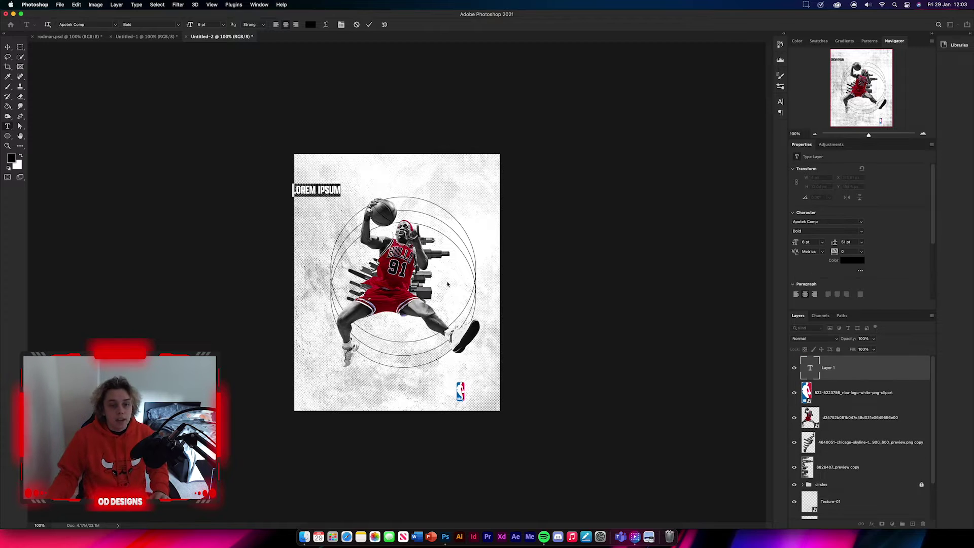
{"action": "type", "text": "RODMAN"}
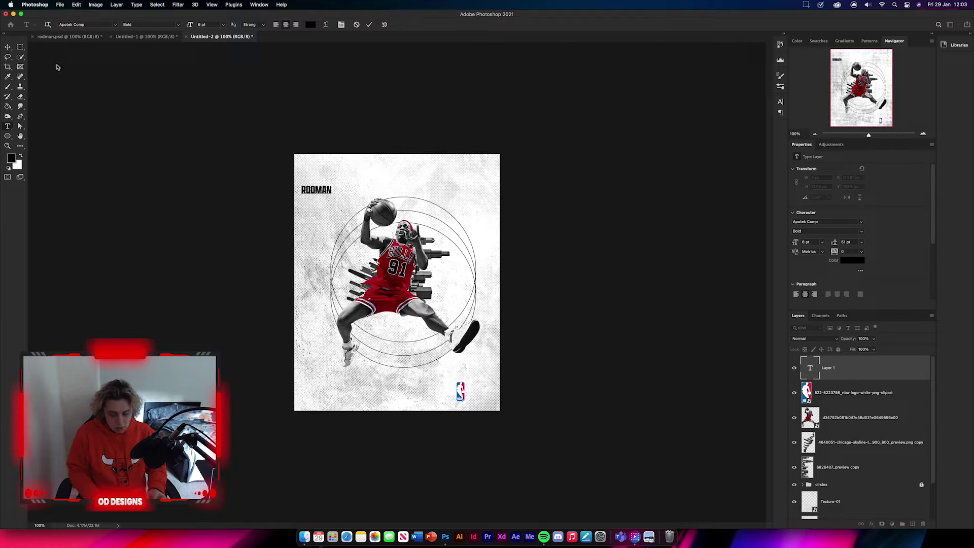
{"action": "left_click", "coordinate": [8, 46]}
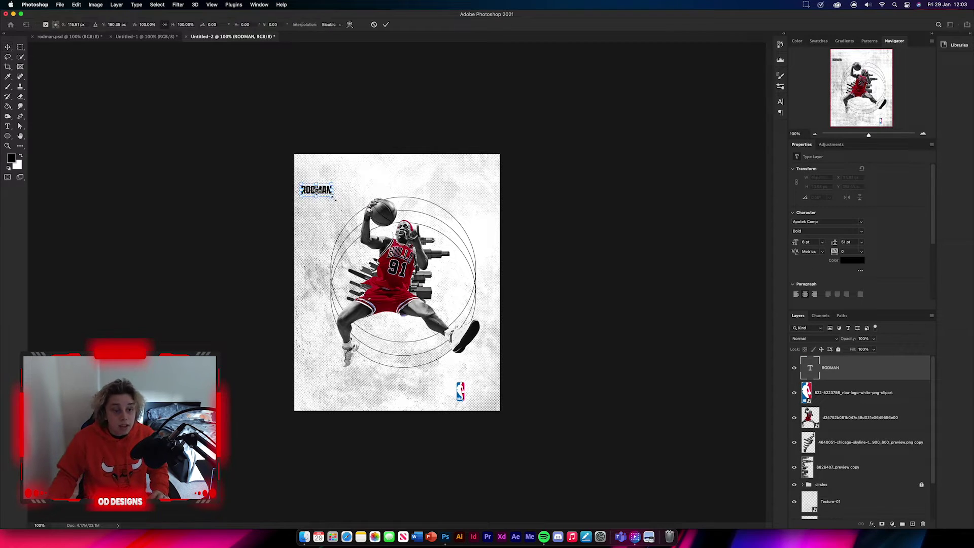
{"action": "left_click_drag", "start_coordinate": [333, 197], "coordinate": [355, 198]}
{"action": "left_click", "coordinate": [625, 225]}
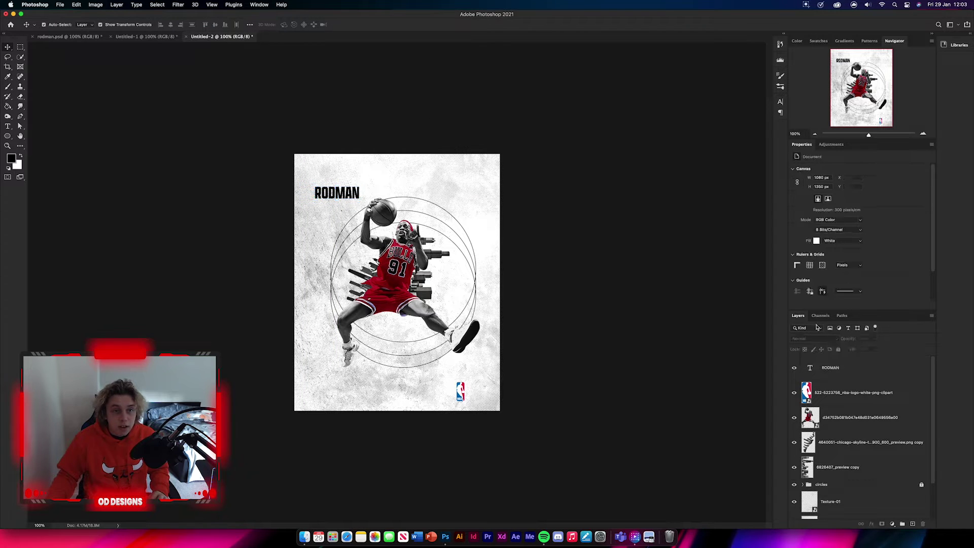
Duplicate the RODMAN text three times straight down to form an evenly spaced stack of four lines.
{"action": "left_click", "coordinate": [837, 367]}
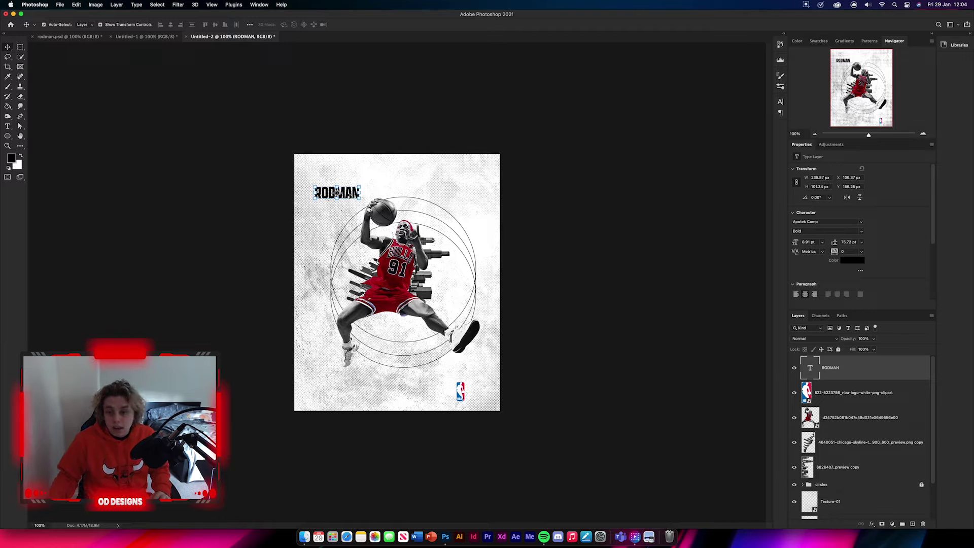
{"action": "left_click_drag", "start_coordinate": [351, 195], "coordinate": [351, 245]}
{"action": "left_click", "coordinate": [337, 230], "text": "shift"}
Select all four RODMAN text layers and shift them together about 34 px left and 28 px up.
{"action": "key", "text": "super+t"}
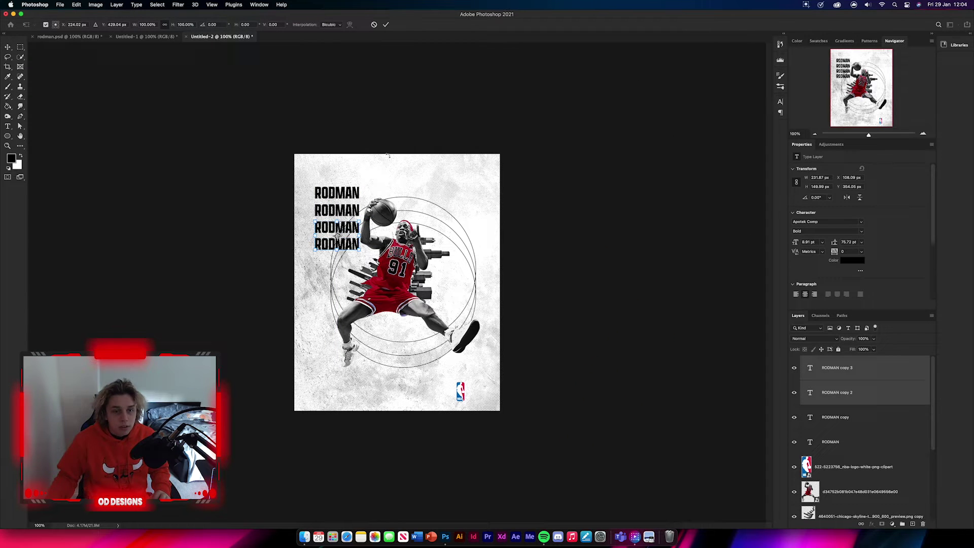
{"action": "left_click", "coordinate": [928, 445], "text": "shift"}
{"action": "key", "text": "super+t"}
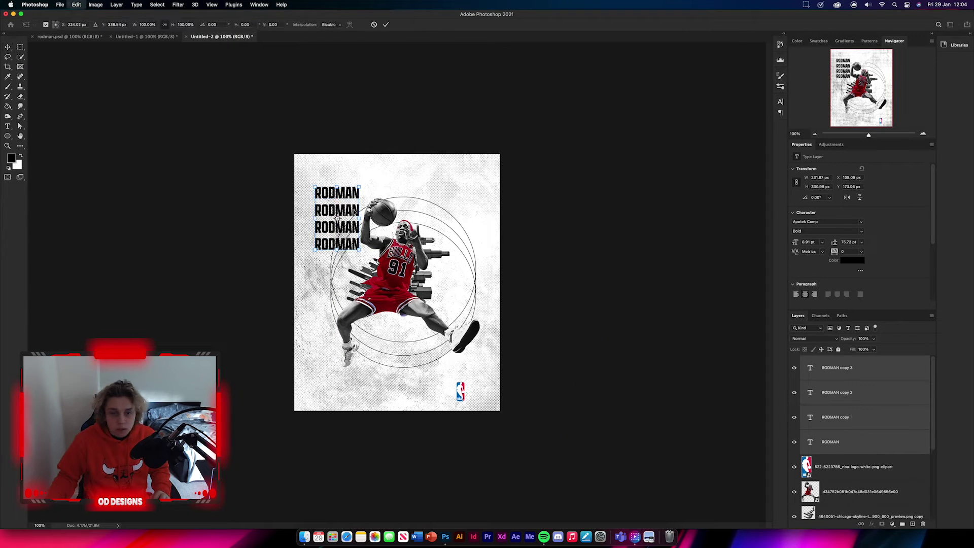
{"action": "left_click_drag", "start_coordinate": [351, 210], "coordinate": [343, 197]}
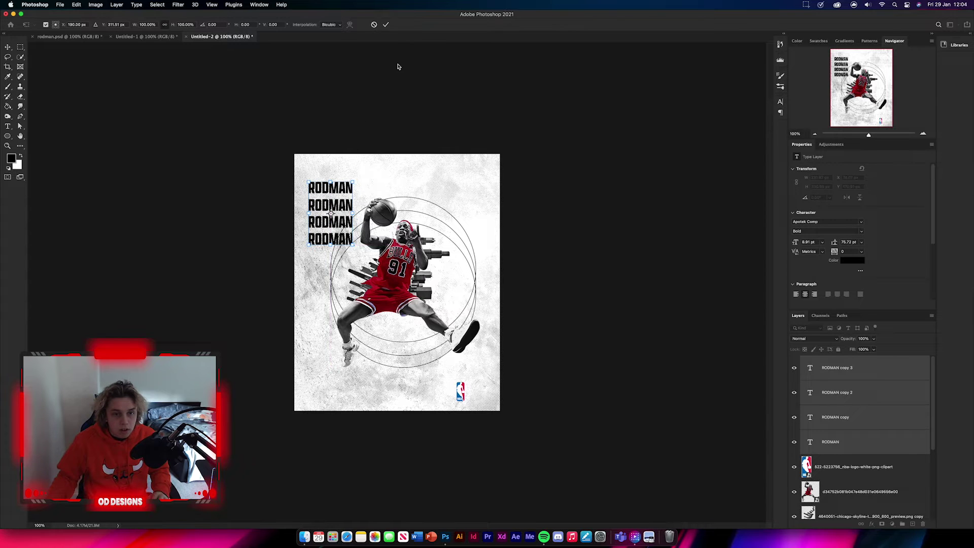
{"action": "left_click", "coordinate": [386, 25]}
{"action": "left_click", "coordinate": [646, 303]}
Set the fill of the first and third RODMAN lines to 0%.
{"action": "left_click", "coordinate": [890, 401]}
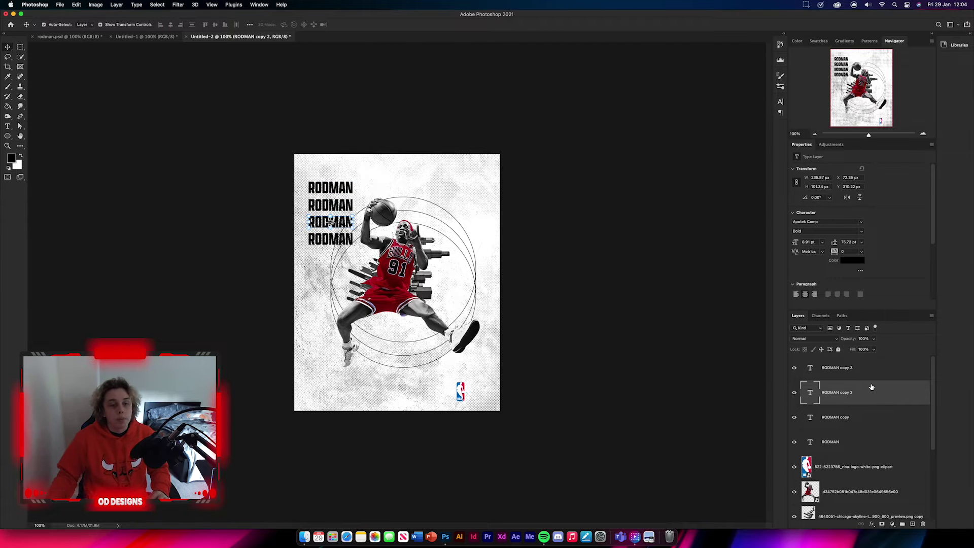
{"action": "left_click", "coordinate": [863, 442], "text": "super"}
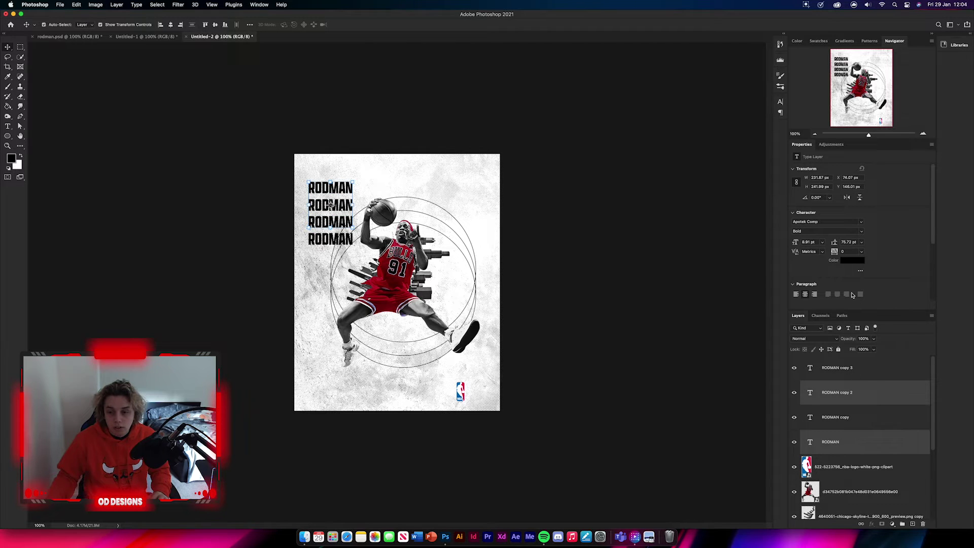
{"action": "left_click", "coordinate": [851, 262]}
{"action": "left_click", "coordinate": [675, 83]}
{"action": "scroll", "coordinate": [819, 263], "scroll_direction": "down", "scroll_amount": 2}
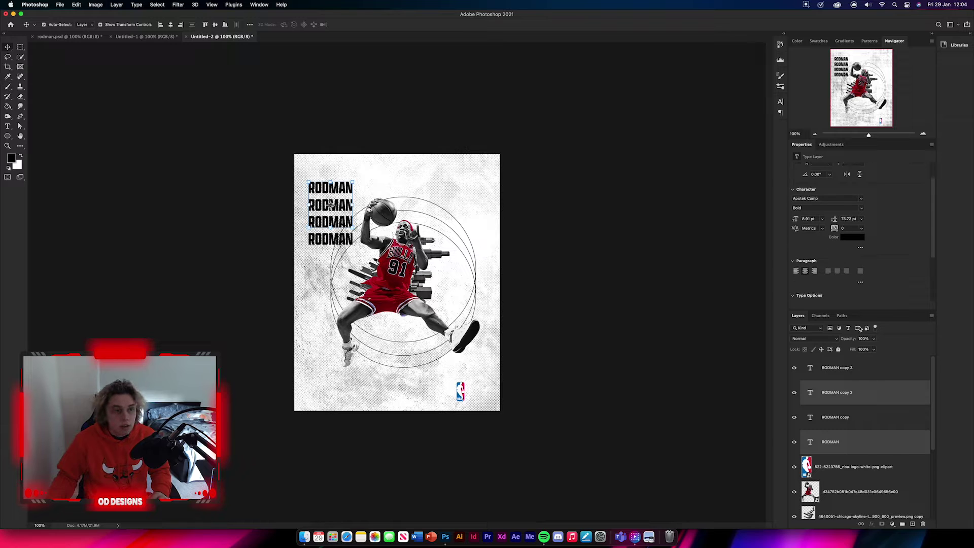
{"action": "left_click_drag", "start_coordinate": [854, 352], "coordinate": [629, 351]}
Give the third RODMAN line a black outside stroke of 1 px.
{"action": "double_click", "coordinate": [874, 393]}
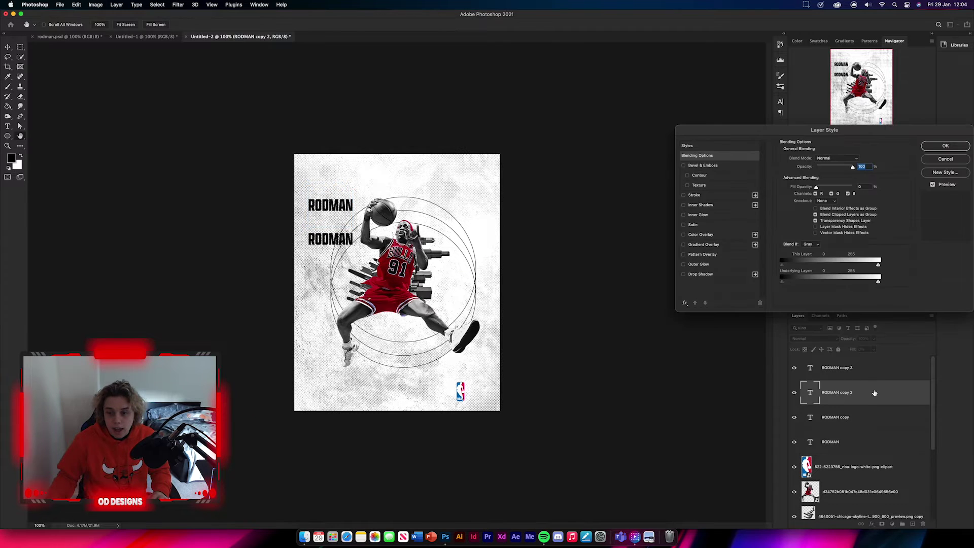
{"action": "left_click", "coordinate": [695, 194]}
{"action": "left_click", "coordinate": [799, 214]}
{"action": "left_click_drag", "start_coordinate": [550, 150], "coordinate": [507, 171]}
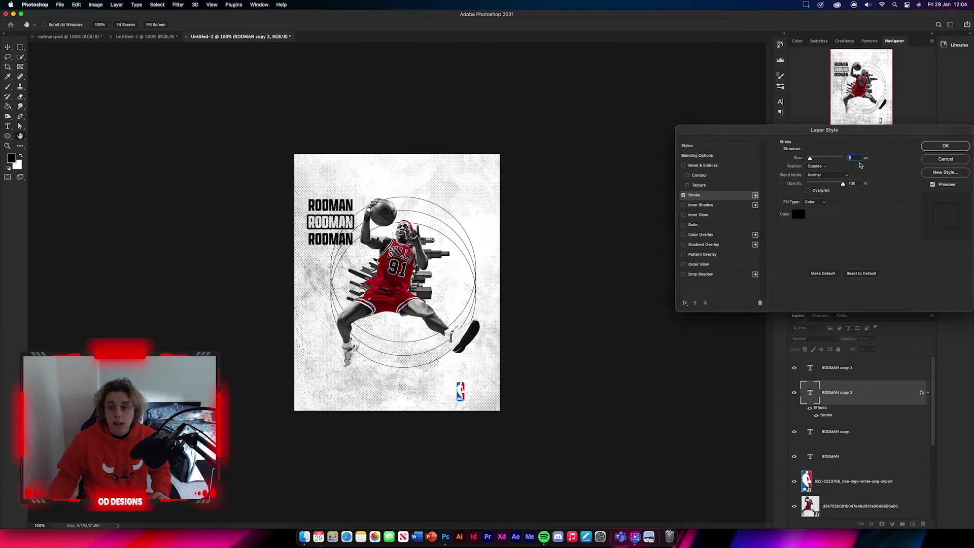
{"action": "type", "text": "1"}
{"action": "key", "text": "Return"}
{"action": "left_click", "coordinate": [530, 329]}
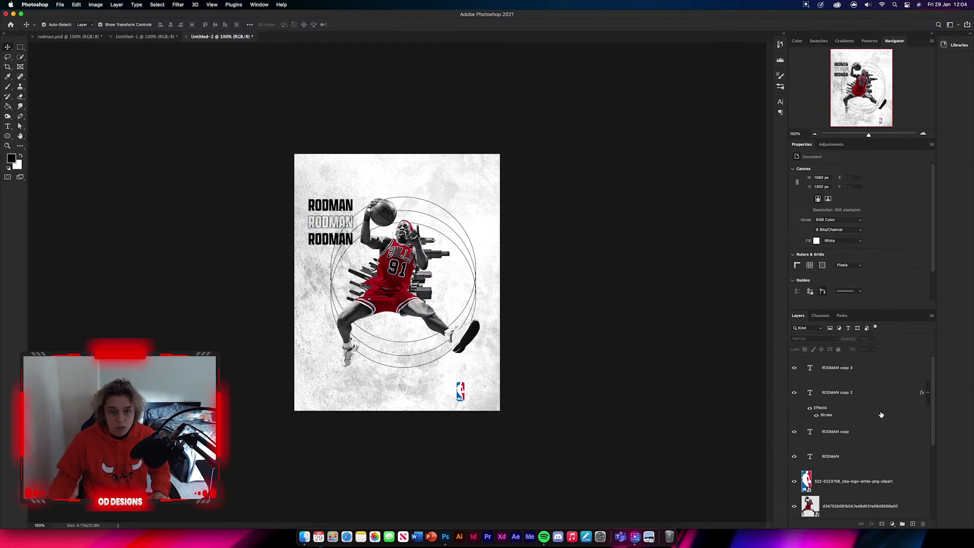
Apply the same thin black outside stroke to the first RODMAN line.
{"action": "double_click", "coordinate": [869, 455]}
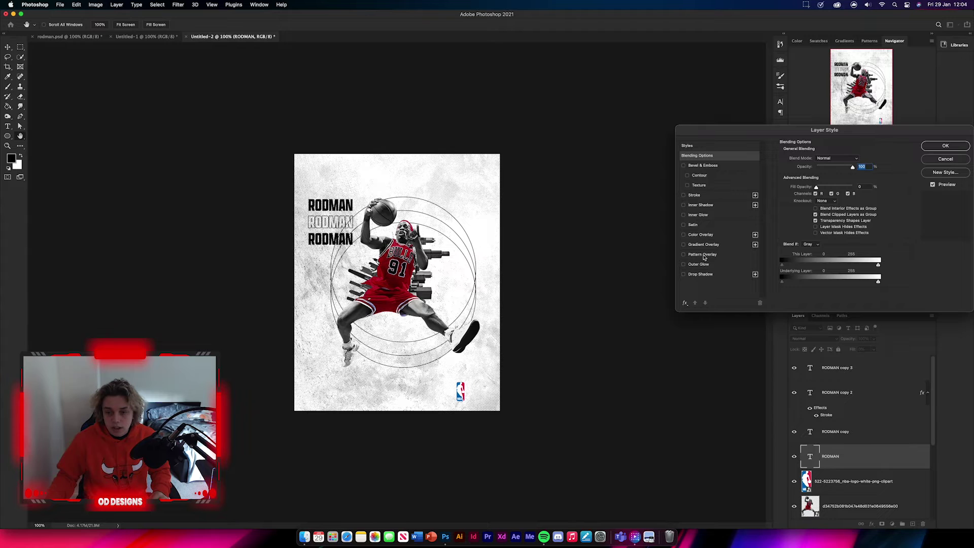
{"action": "left_click", "coordinate": [697, 196]}
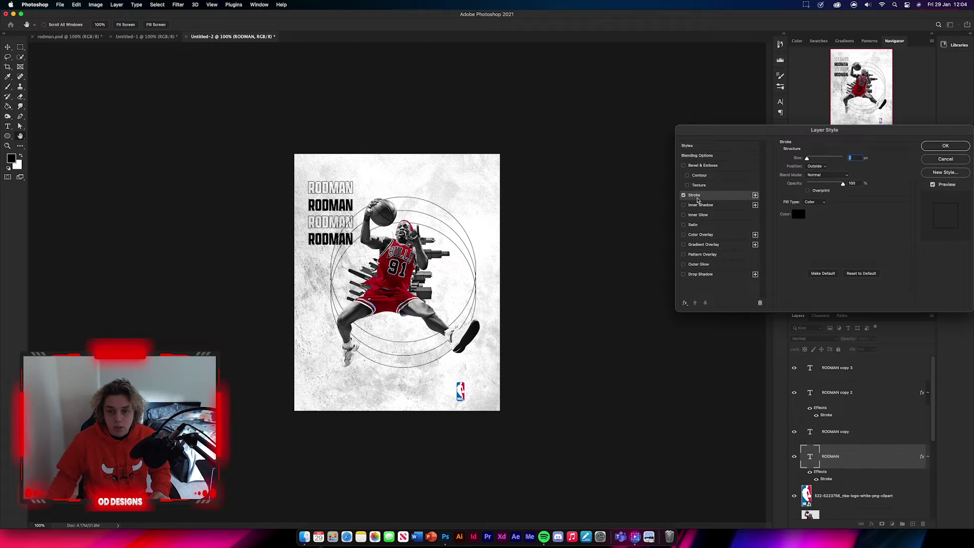
{"action": "left_click", "coordinate": [933, 147]}
{"action": "left_click", "coordinate": [624, 259]}
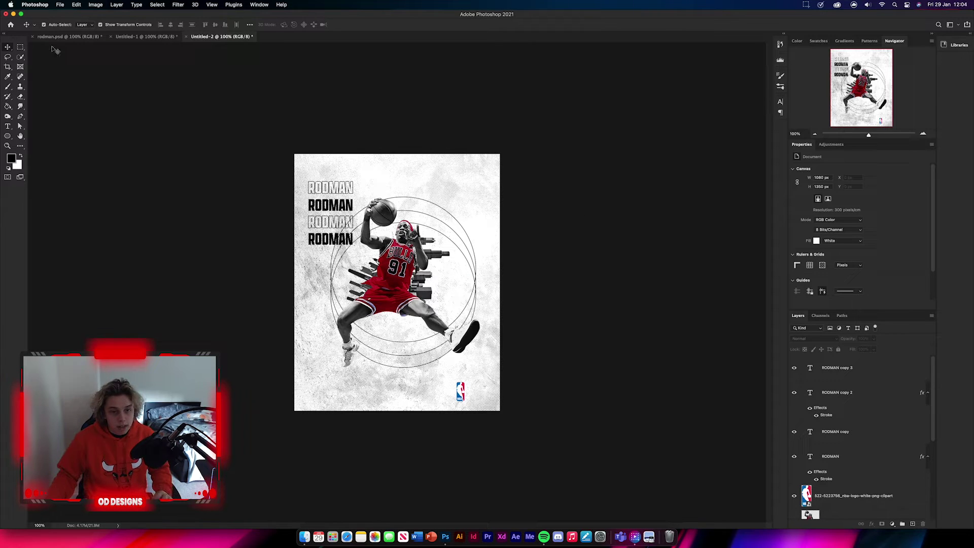
Add the text 91 in Apotek Comp Bold, 6 pt, near the poster's upper right.
{"action": "key", "text": "t"}
{"action": "left_click", "coordinate": [442, 188]}
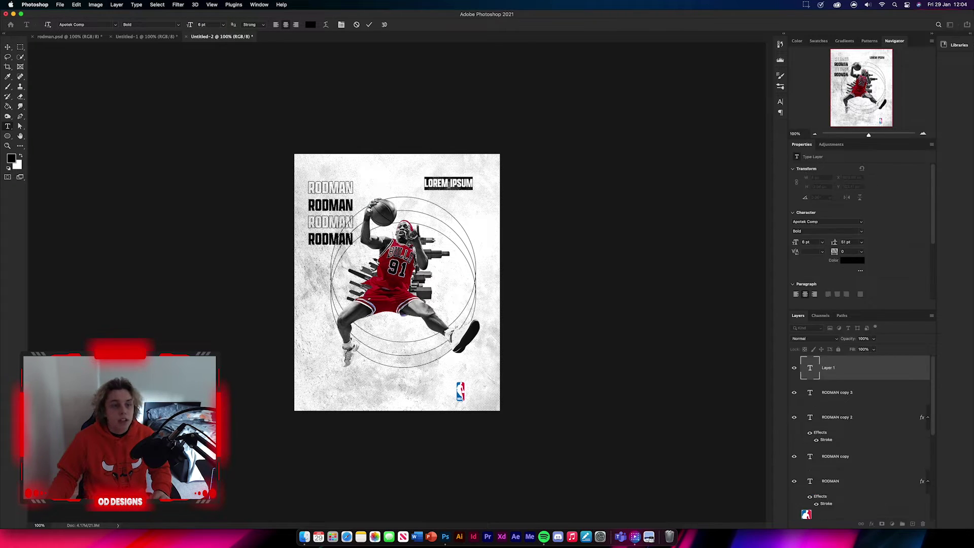
{"action": "type", "text": "91"}
{"action": "key", "text": "Escape"}
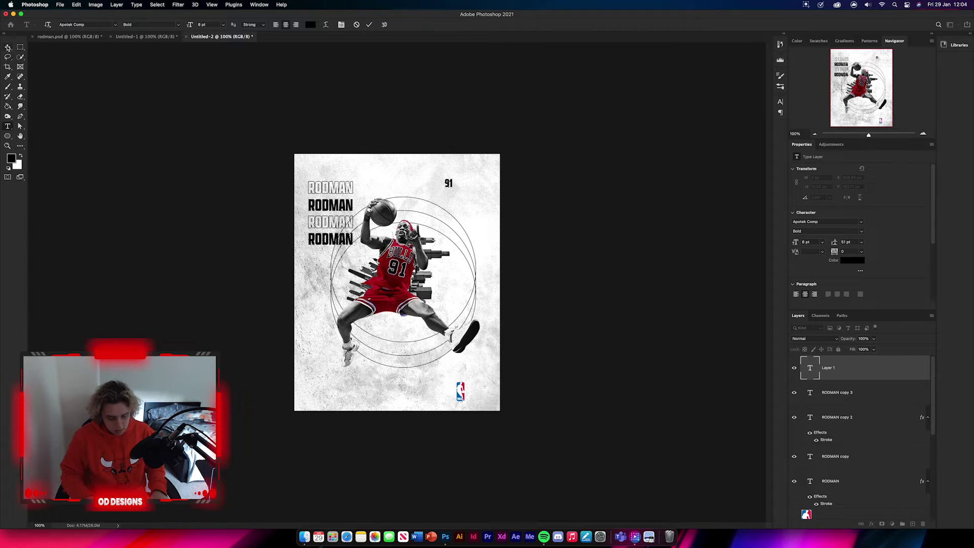
{"action": "key", "text": "v"}
Enlarge the number 91 to about 724% and place it in the poster's upper-right corner.
{"action": "key", "text": "super+t"}
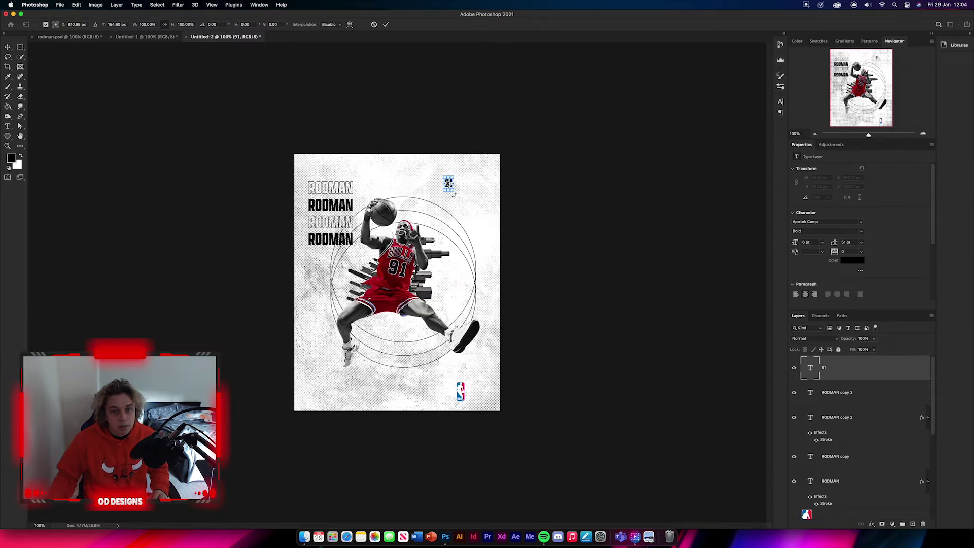
{"action": "left_click_drag", "start_coordinate": [454, 193], "coordinate": [519, 297]}
{"action": "left_click_drag", "start_coordinate": [474, 238], "coordinate": [450, 207]}
{"action": "left_click_drag", "start_coordinate": [422, 264], "coordinate": [451, 218]}
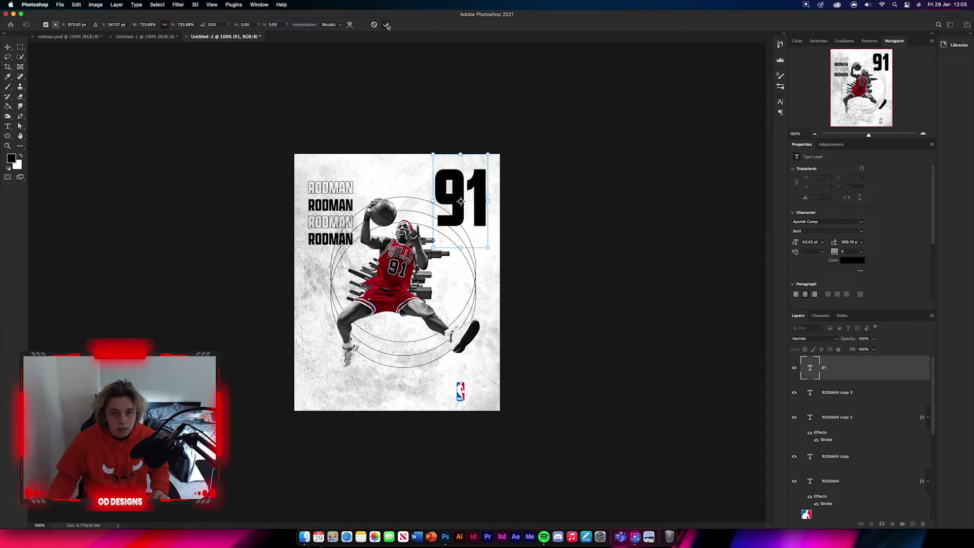
{"action": "left_click", "coordinate": [387, 25]}
{"action": "left_click", "coordinate": [688, 335]}
Bring the black starry texture from Untitled-1 into the poster and clip it to the number 91.
{"action": "left_click", "coordinate": [146, 37]}
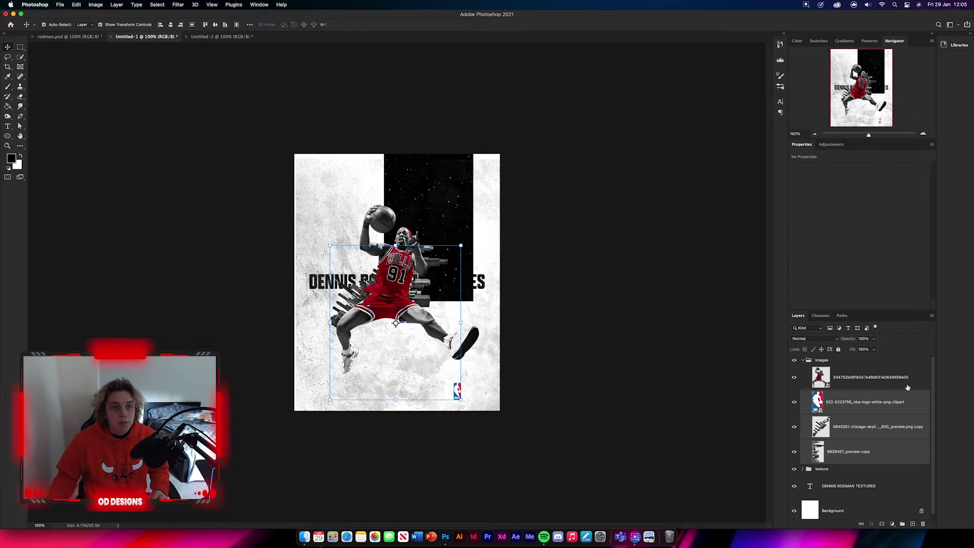
{"action": "left_click", "coordinate": [803, 465]}
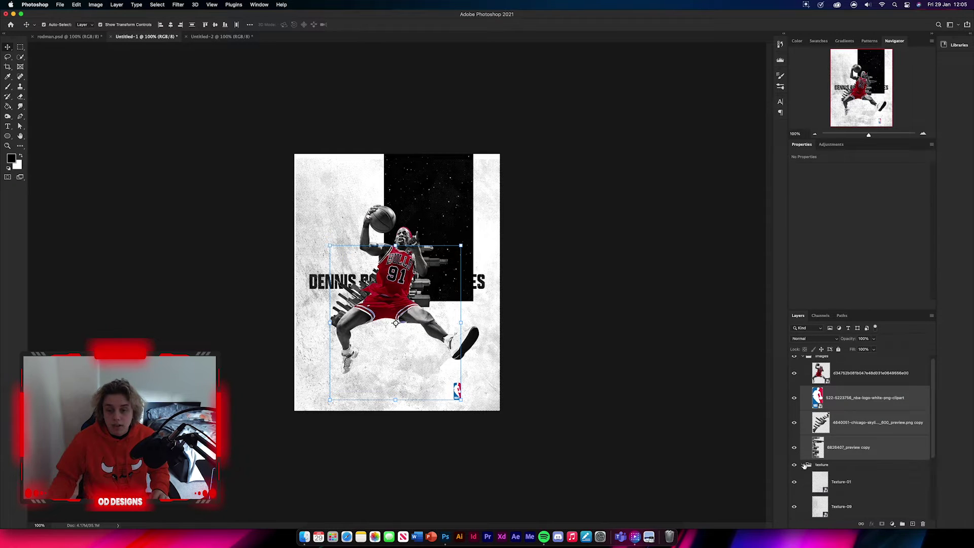
{"action": "scroll", "coordinate": [861, 435], "scroll_direction": "down", "scroll_amount": 3}
{"action": "left_click", "coordinate": [870, 436]}
{"action": "left_click_drag", "start_coordinate": [870, 436], "coordinate": [488, 206]}
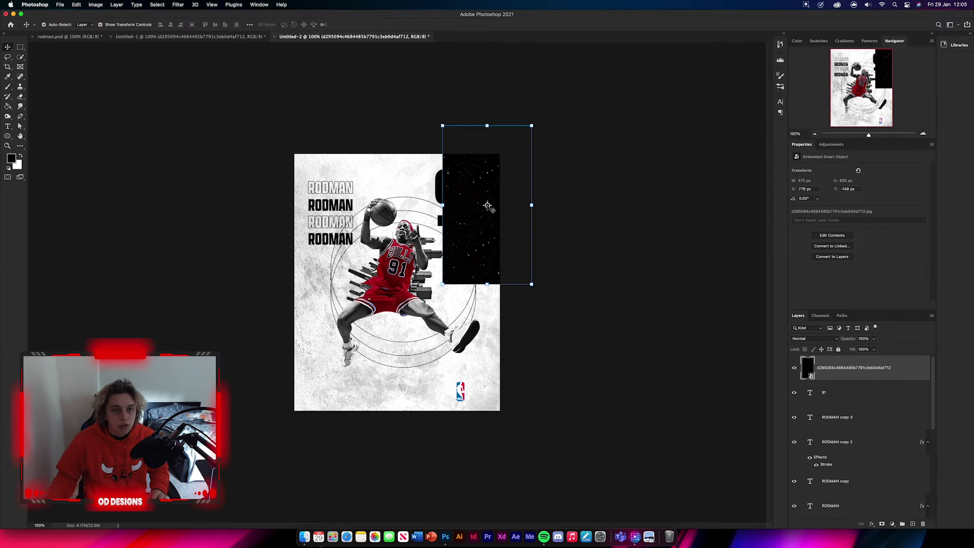
{"action": "left_click", "coordinate": [853, 380], "text": "alt"}
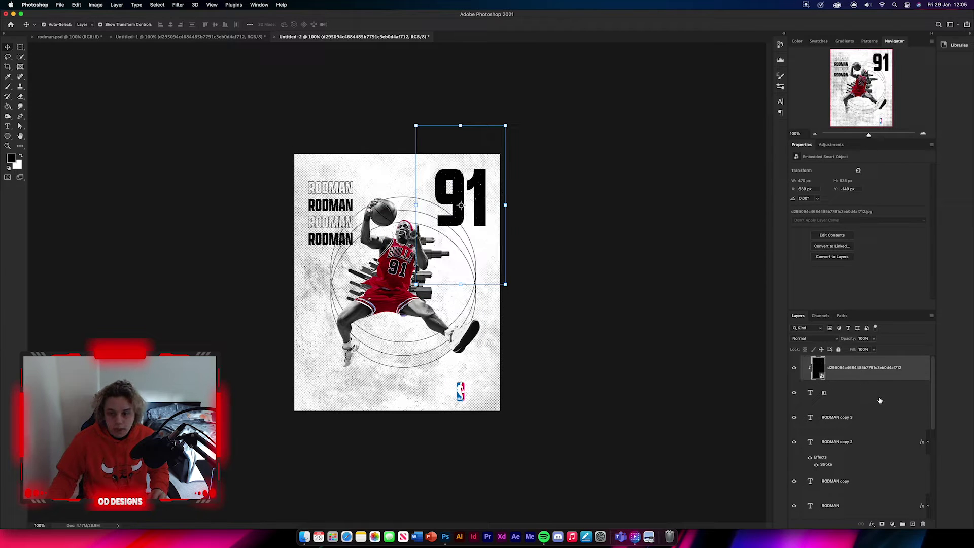
Group the number 91 with its starry texture and name the group 91.
{"action": "left_click", "coordinate": [880, 401], "text": "shift"}
{"action": "left_click", "coordinate": [901, 526]}
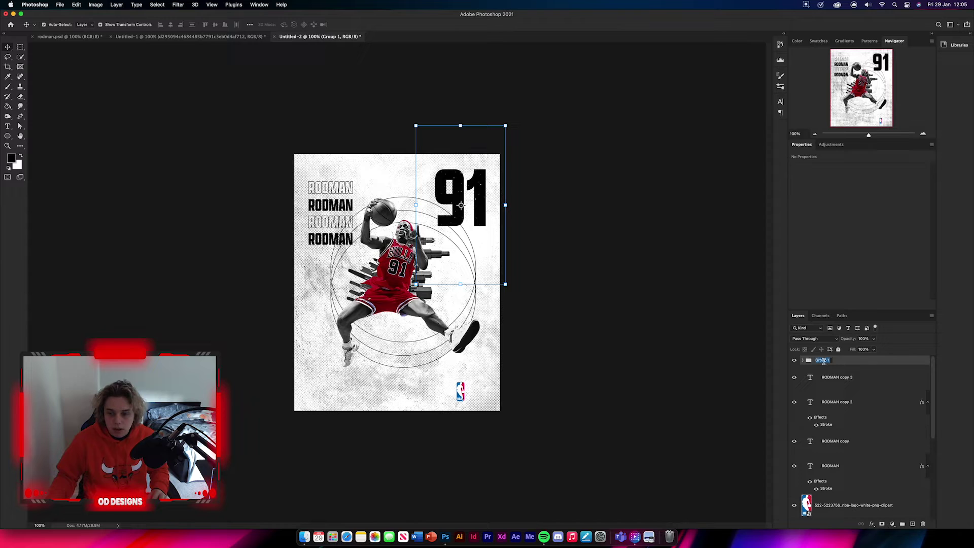
{"action": "type", "text": "91"}
Group the four stacked RODMAN text layers and name the group "rodman left".
{"action": "left_click", "coordinate": [842, 377]}
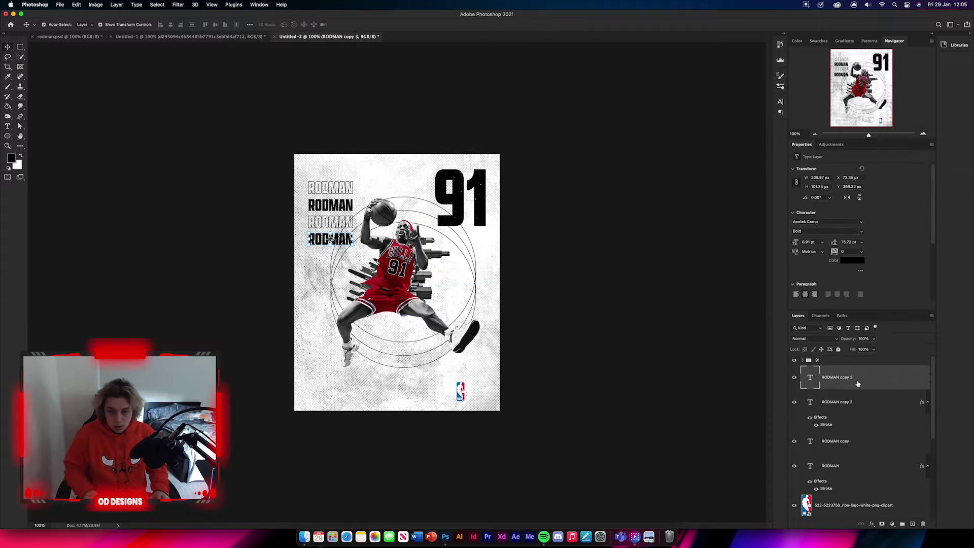
{"action": "left_click", "coordinate": [842, 466], "text": "shift"}
{"action": "left_click", "coordinate": [904, 523]}
{"action": "double_click", "coordinate": [823, 370]}
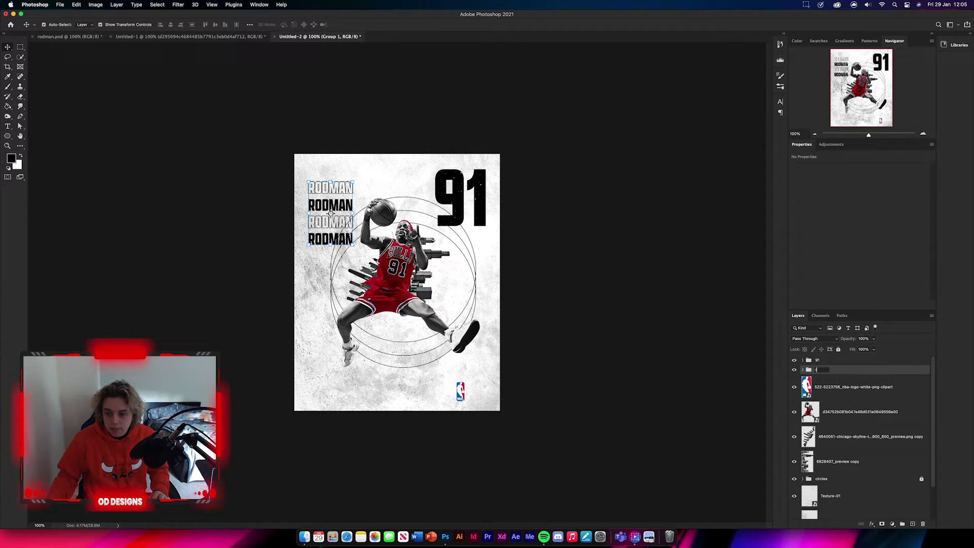
{"action": "type", "text": "rodman le"}
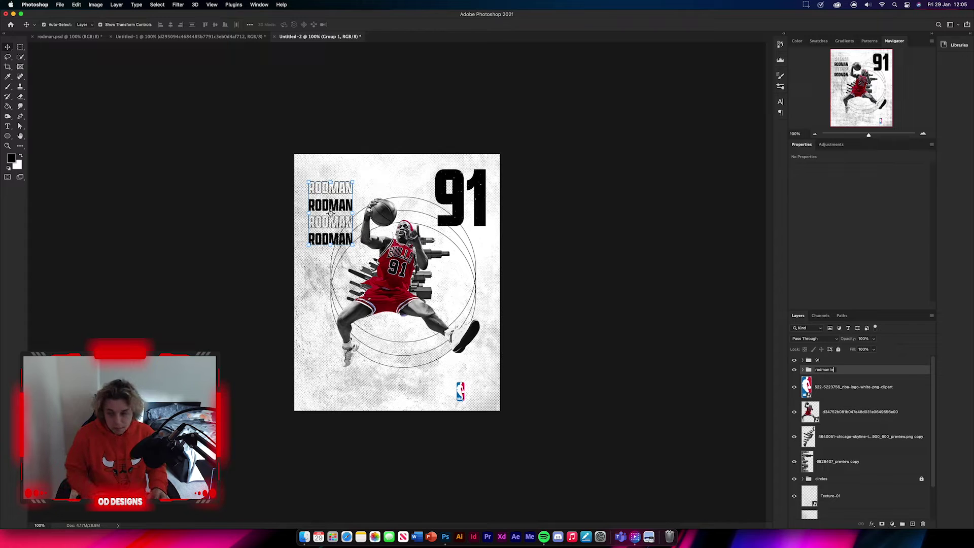
{"action": "type", "text": "ft"}
{"action": "key", "text": "Return"}
{"action": "left_click", "coordinate": [597, 300]}
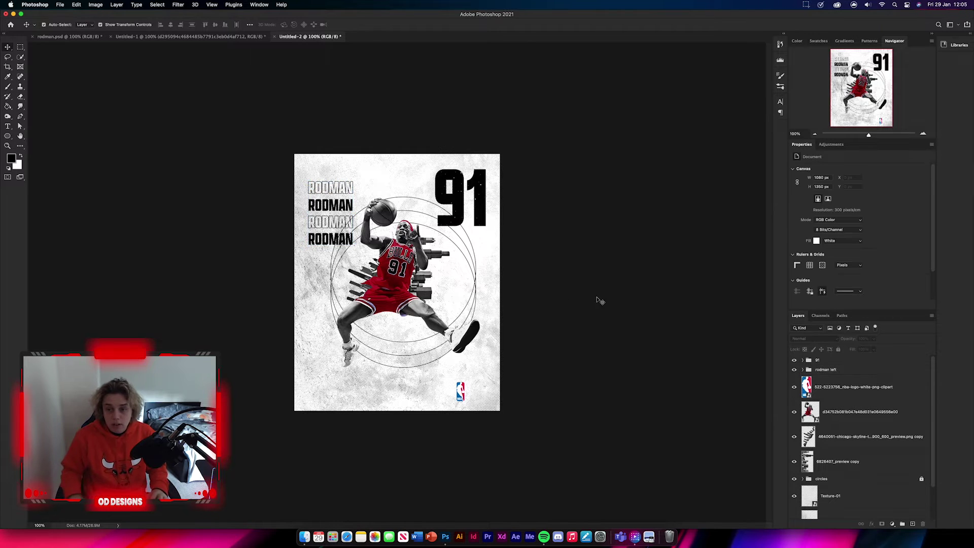
Add the text DENNIS in Apotek Comp Bold, 6 pt, near the poster's bottom edge, beside the NBA logo.
{"action": "left_click", "coordinate": [7, 127]}
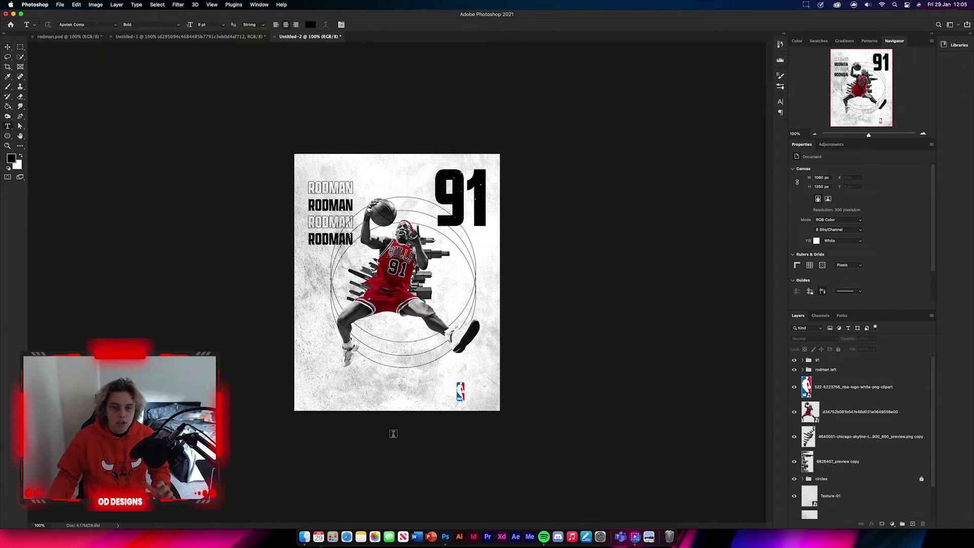
{"action": "left_click", "coordinate": [404, 395]}
{"action": "type", "text": "DENI"}
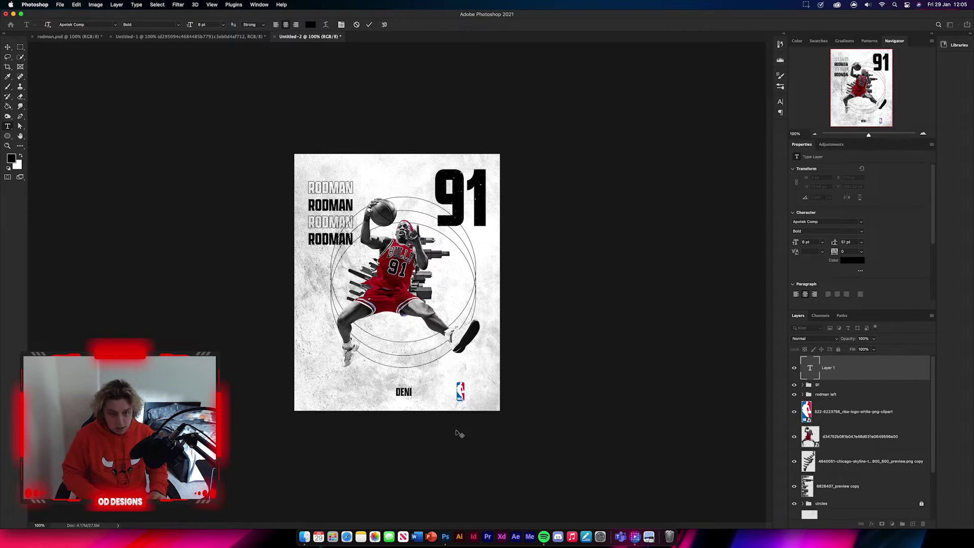
{"action": "type", "text": "NIS"}
{"action": "key", "text": "super+Return"}
{"action": "key", "text": "v"}
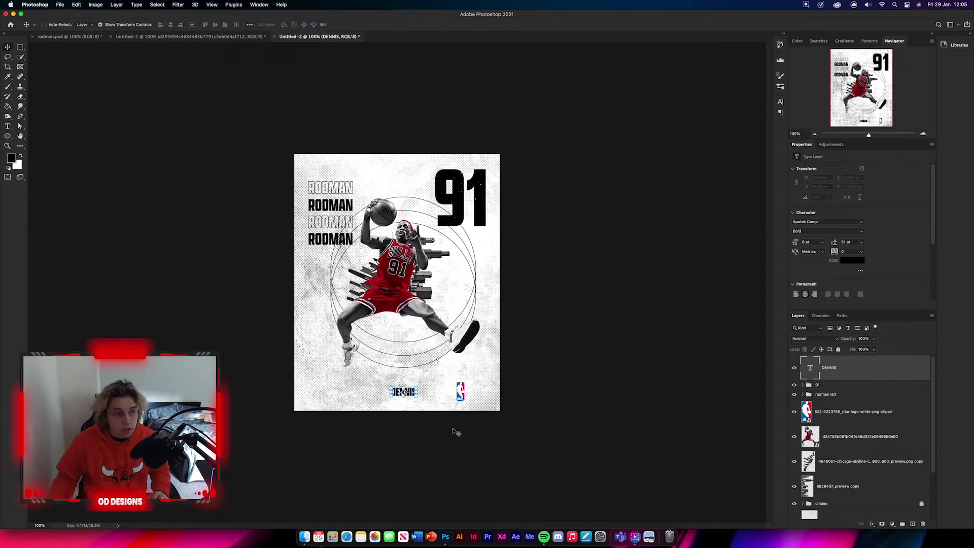
Move DENNIS next to the NBA logo and stack a duplicate with it, fitting both lines to the logo's height.
{"action": "key", "text": "super+plus"}
{"action": "key", "text": "super+plus"}
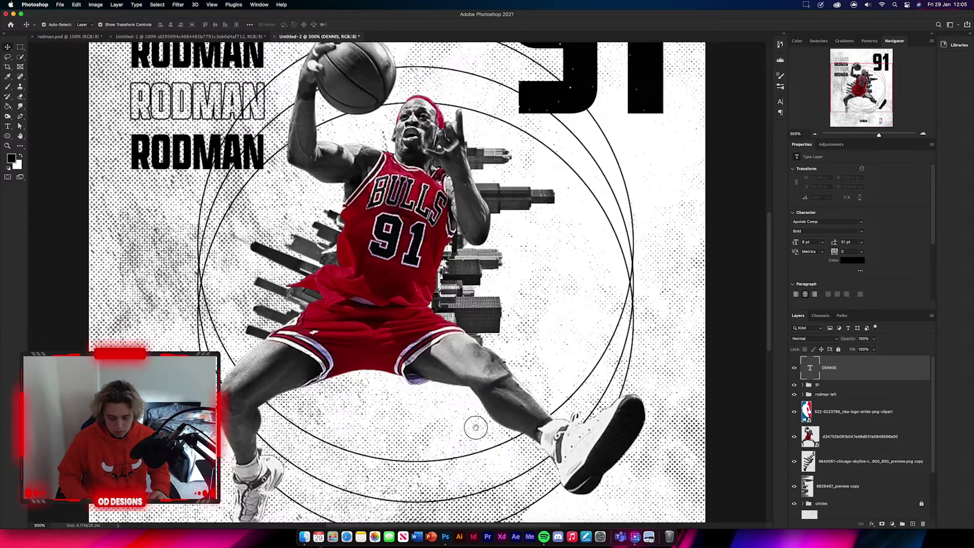
{"action": "left_click_drag", "start_coordinate": [476, 428], "coordinate": [466, 112]}
{"action": "left_click_drag", "start_coordinate": [409, 294], "coordinate": [545, 320]}
{"action": "left_click", "coordinate": [543, 288], "text": "shift"}
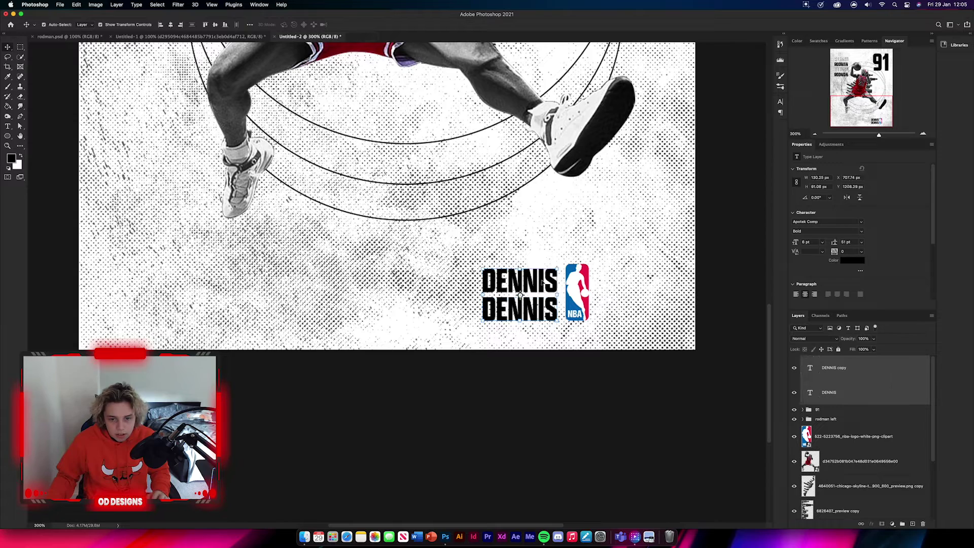
{"action": "left_click_drag", "start_coordinate": [543, 286], "coordinate": [543, 283]}
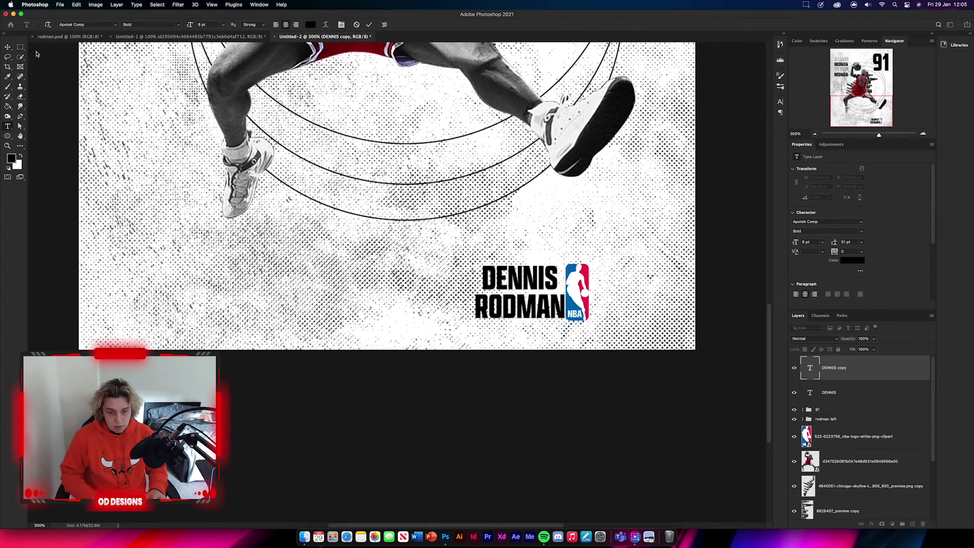
Complete the lower line as RODMAN and align its right edge with DENNIS, clear of the NBA logo.
{"action": "left_click", "coordinate": [8, 47]}
{"action": "left_click_drag", "start_coordinate": [549, 307], "coordinate": [542, 307]}
{"action": "left_click", "coordinate": [574, 420]}
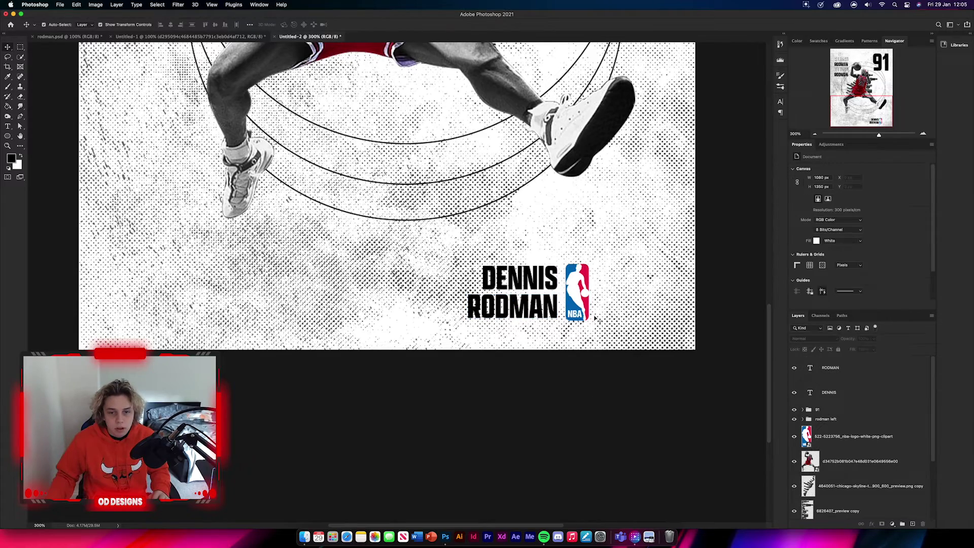
Apply the transform of the duplicated ellipse around the raised leg and move its layer below the original ellipse.
{"action": "key", "text": "super+minus"}
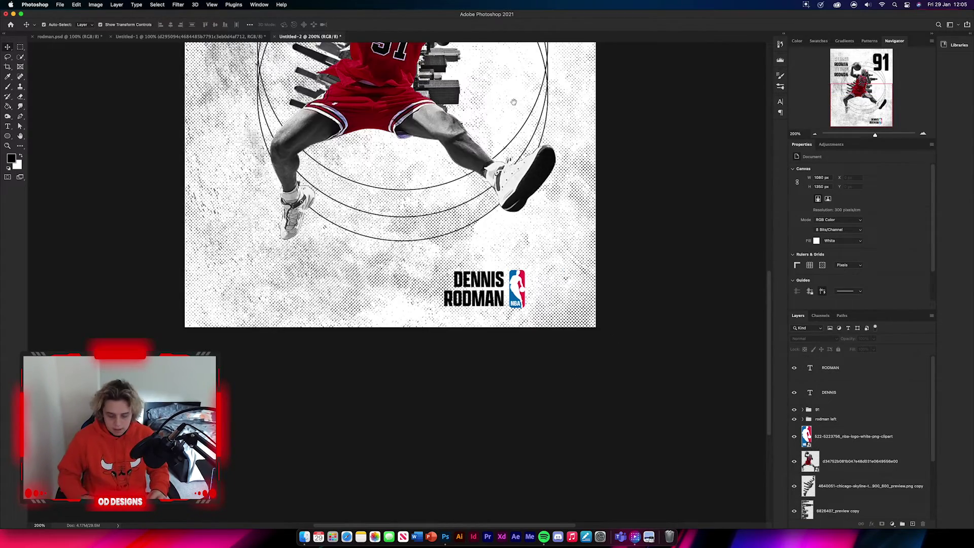
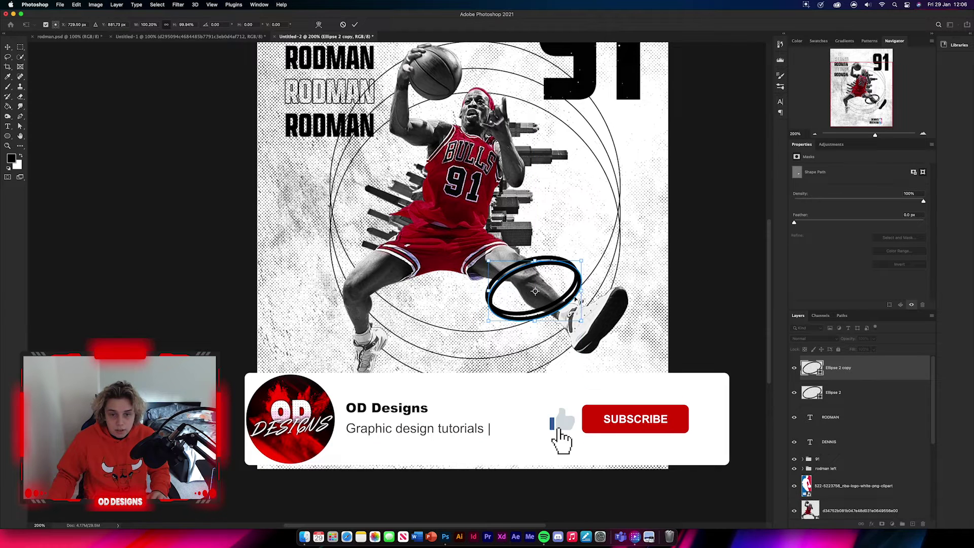
{"action": "key", "text": "Return"}
{"action": "left_click_drag", "start_coordinate": [916, 374], "coordinate": [888, 401]}
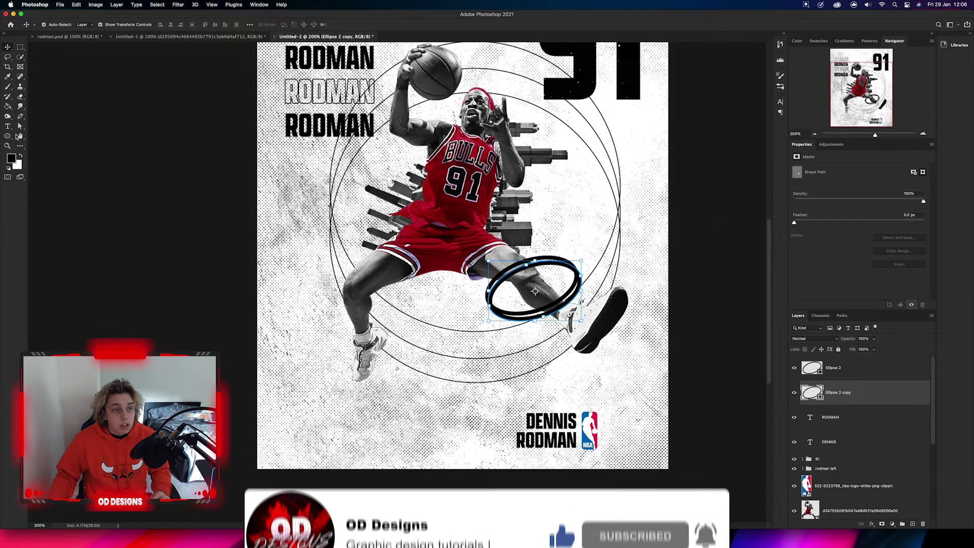
Change the lower ellipse copy's stroke colour to dark grey.
{"action": "key", "text": "u"}
{"action": "left_click", "coordinate": [111, 25]}
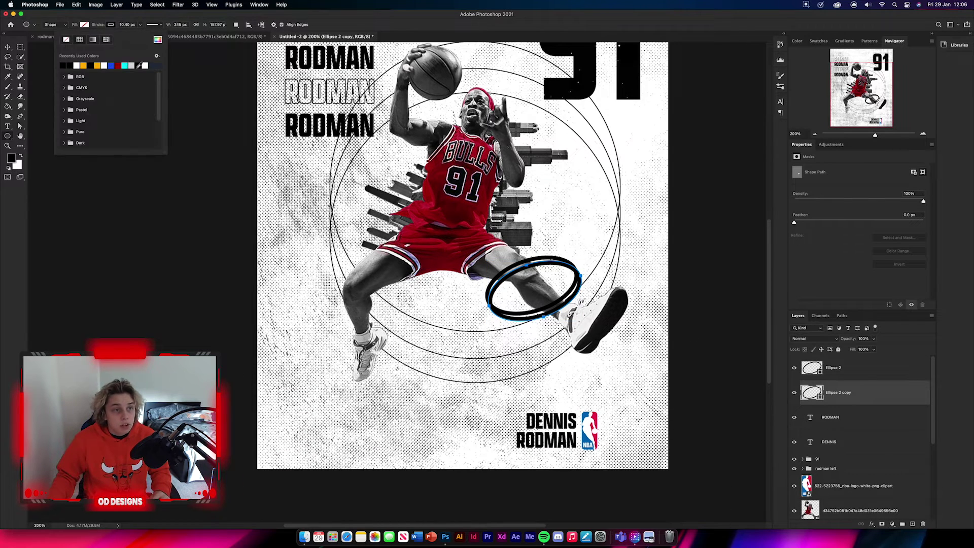
{"action": "left_click", "coordinate": [158, 39]}
{"action": "left_click", "coordinate": [507, 148]}
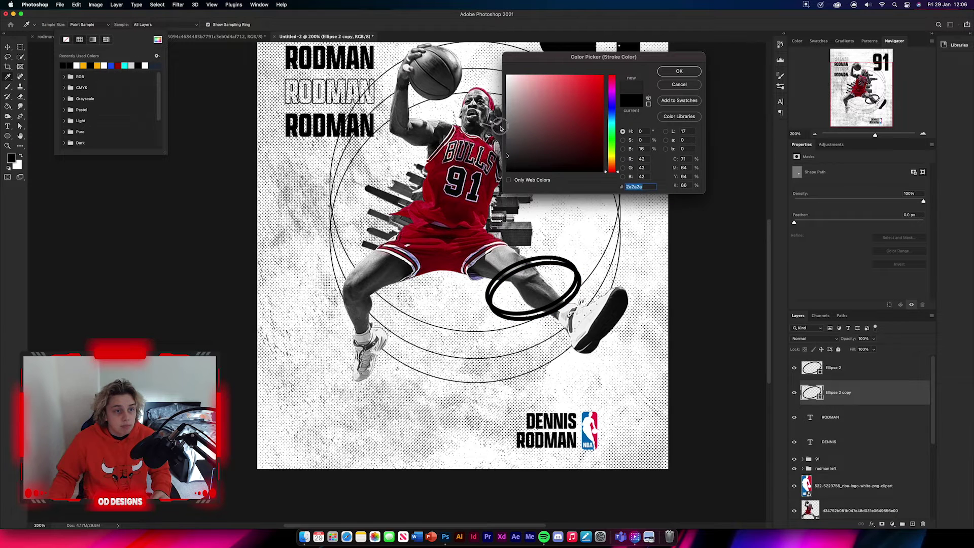
{"action": "left_click", "coordinate": [680, 73]}
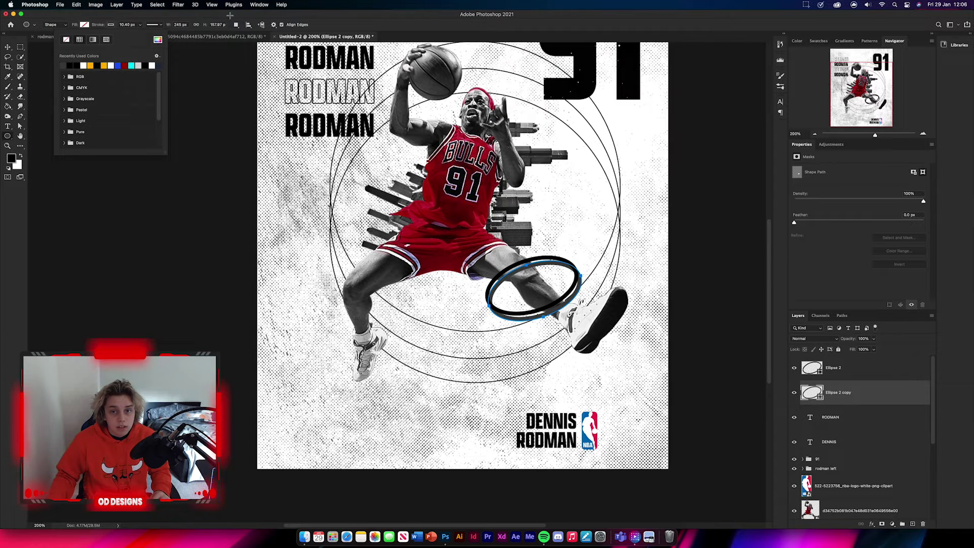
{"action": "left_click", "coordinate": [7, 46]}
{"action": "left_click", "coordinate": [137, 227]}
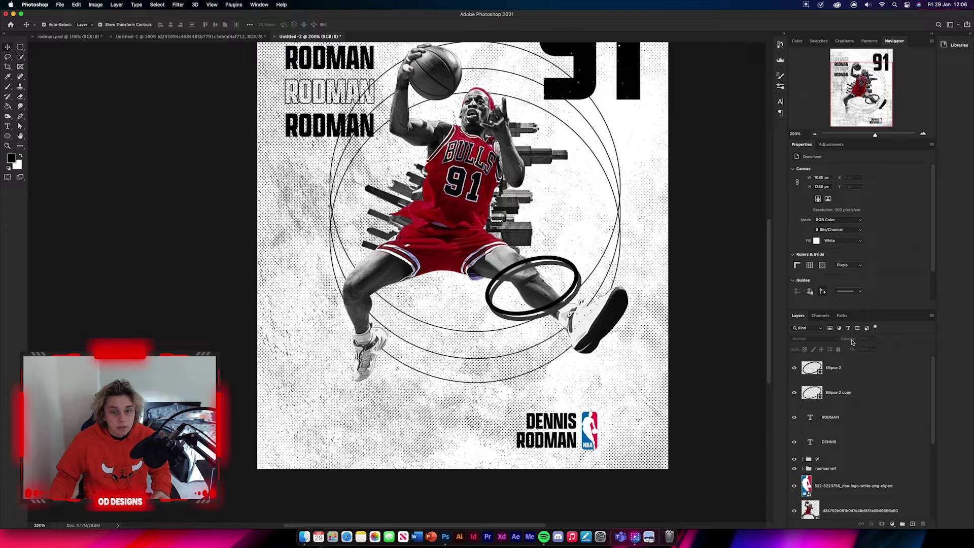
Shift the black ellipse slightly over its grey copy so the two read as one ring with a thick edge.
{"action": "left_click_drag", "start_coordinate": [525, 261], "coordinate": [522, 265]}
{"action": "key", "text": "super+plus"}
{"action": "key", "text": "super+plus"}
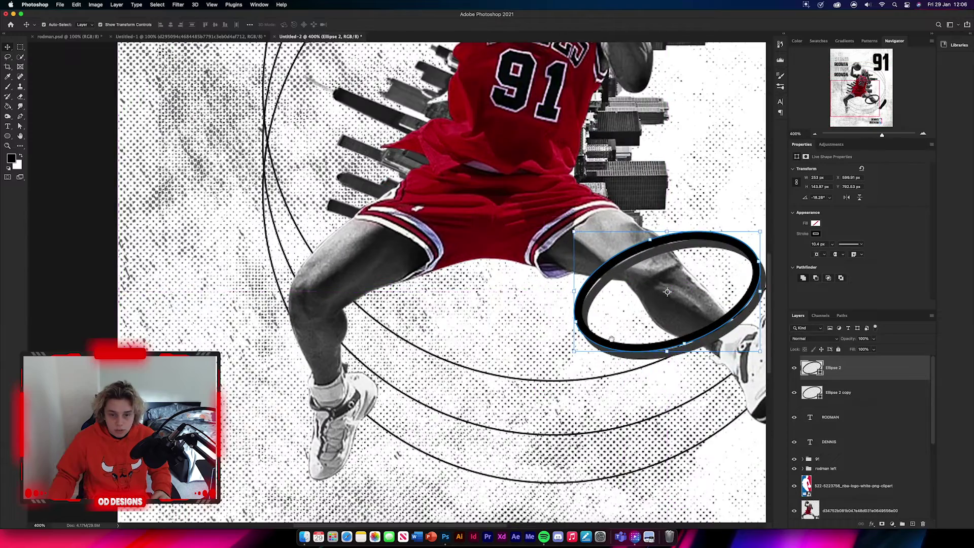
{"action": "left_click_drag", "start_coordinate": [605, 321], "coordinate": [416, 315]}
{"action": "left_click_drag", "start_coordinate": [438, 257], "coordinate": [443, 258]}
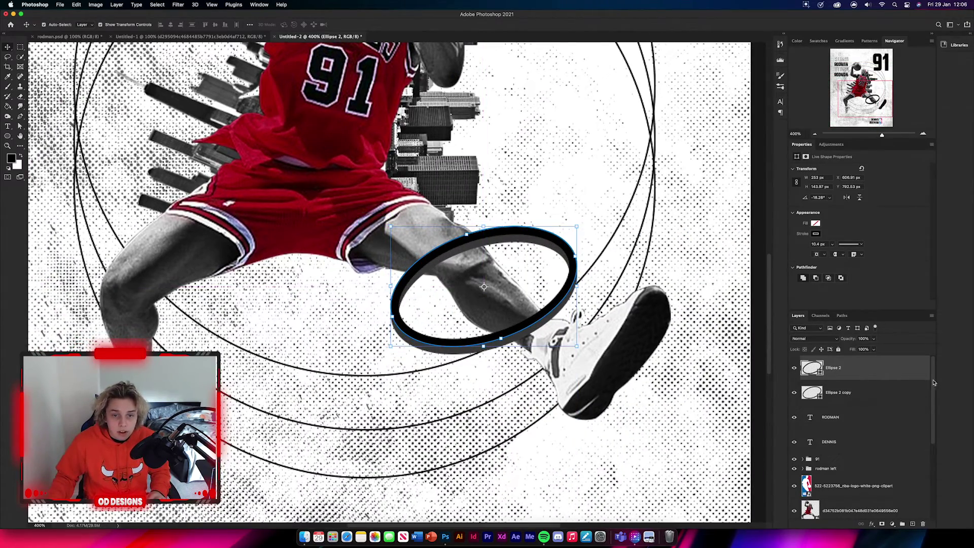
Group the two leg ellipses and name the group circles.
{"action": "left_click", "coordinate": [863, 392], "text": "shift"}
{"action": "key", "text": "super+g"}
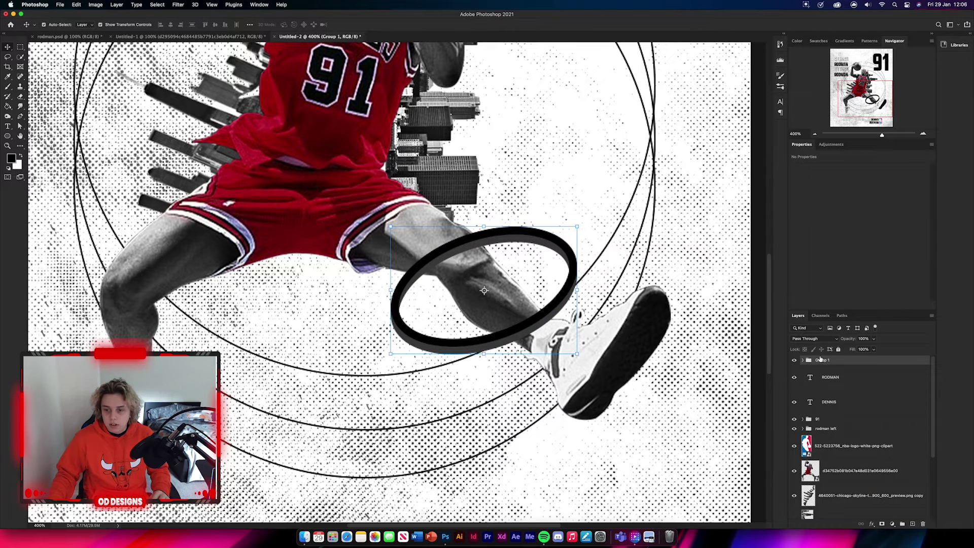
{"action": "type", "text": "circles"}
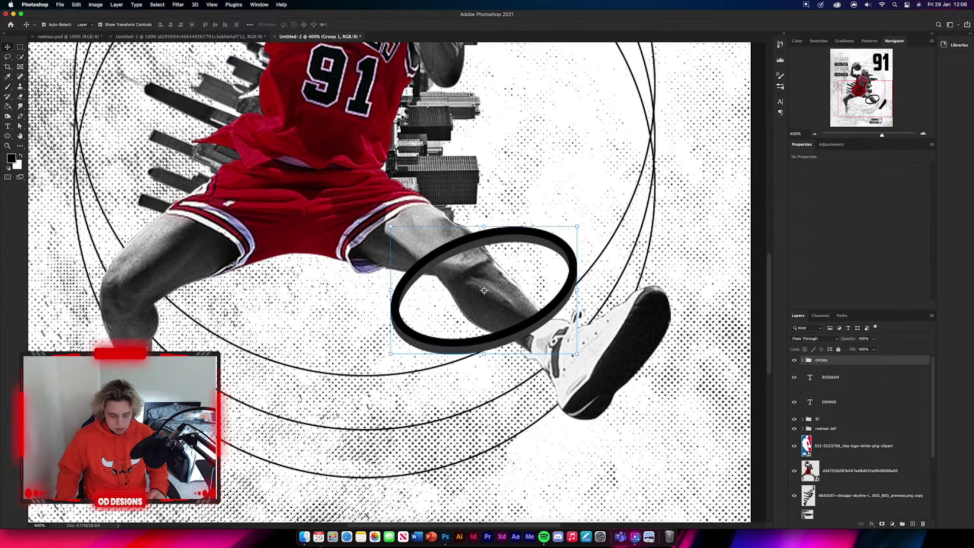
{"action": "key", "text": "Return"}
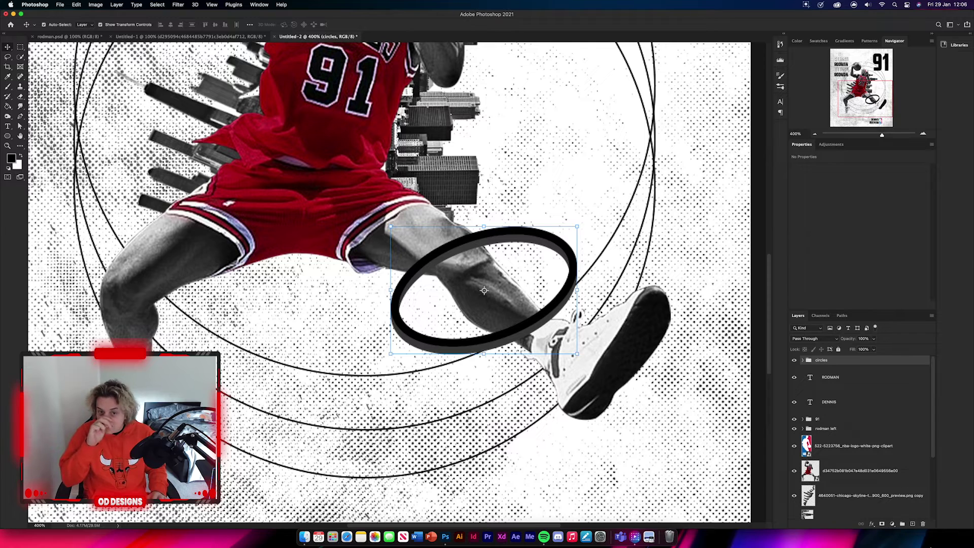
Add a layer mask to the ellipse group and brush away the ring where it crosses in front of the thigh.
{"action": "left_click", "coordinate": [882, 523]}
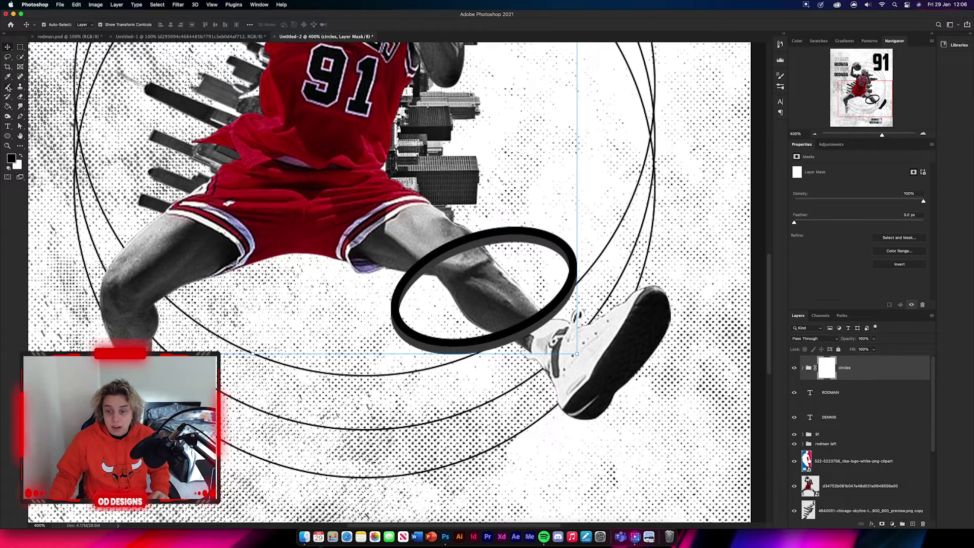
{"action": "left_click", "coordinate": [8, 87]}
{"action": "left_click_drag", "start_coordinate": [502, 236], "coordinate": [435, 257]}
{"action": "left_click", "coordinate": [55, 26]}
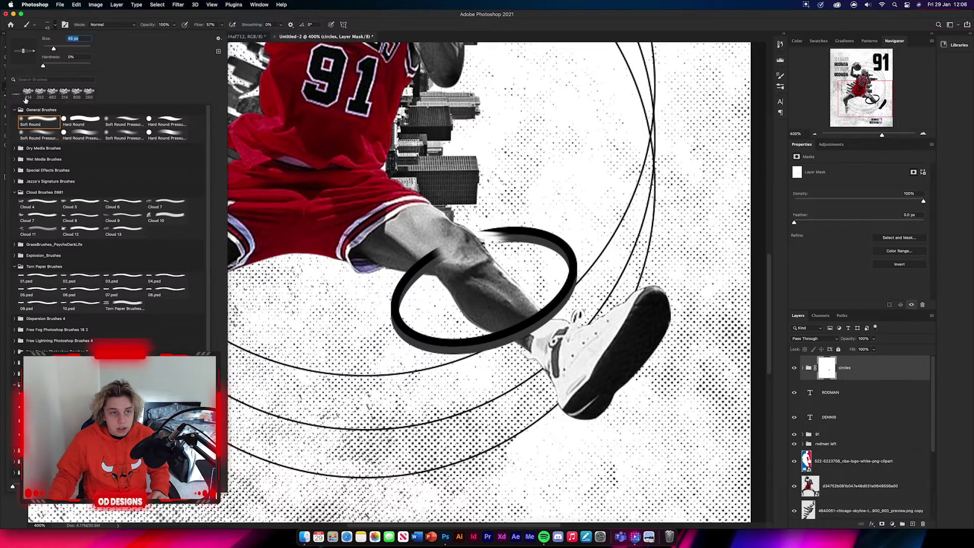
{"action": "left_click", "coordinate": [31, 126]}
{"action": "left_click", "coordinate": [56, 26]}
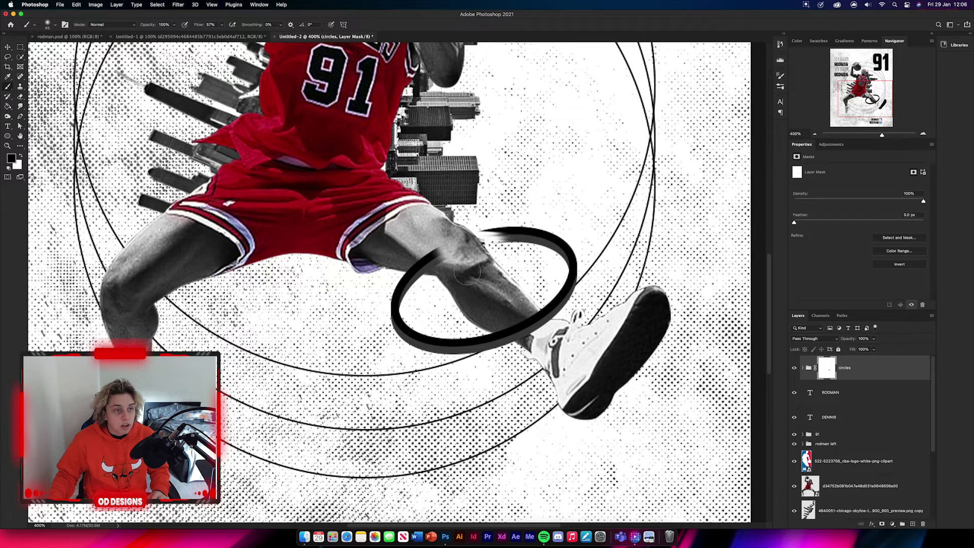
{"action": "mouse_move", "coordinate": [453, 268]}
{"action": "left_mouse_down"}
{"action": "mouse_move", "coordinate": [440, 257]}
{"action": "mouse_move", "coordinate": [408, 260]}
{"action": "left_mouse_up"}
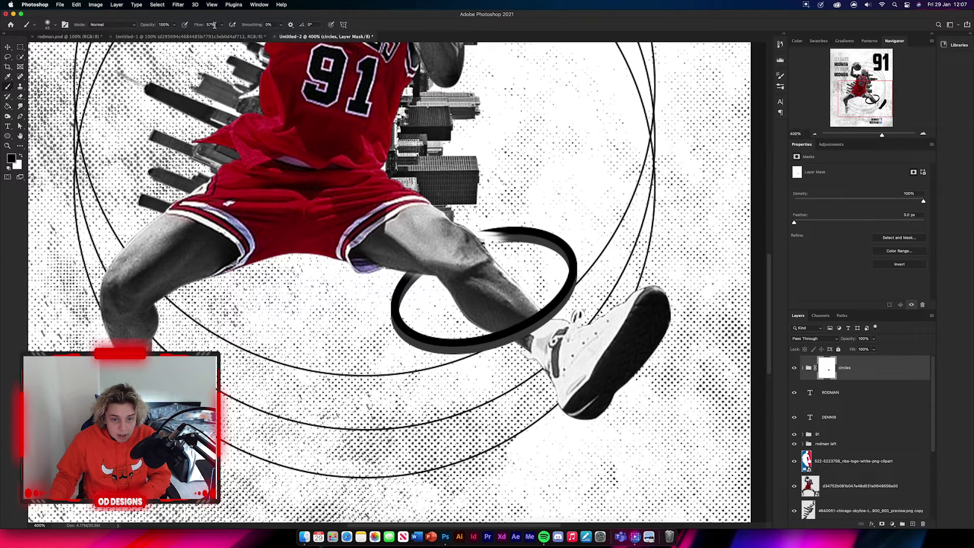
Raise the brush flow to 100% and paint the ring's erased upper end back in beside the thigh on the circles mask.
{"action": "left_click_drag", "start_coordinate": [199, 25], "coordinate": [266, 31]}
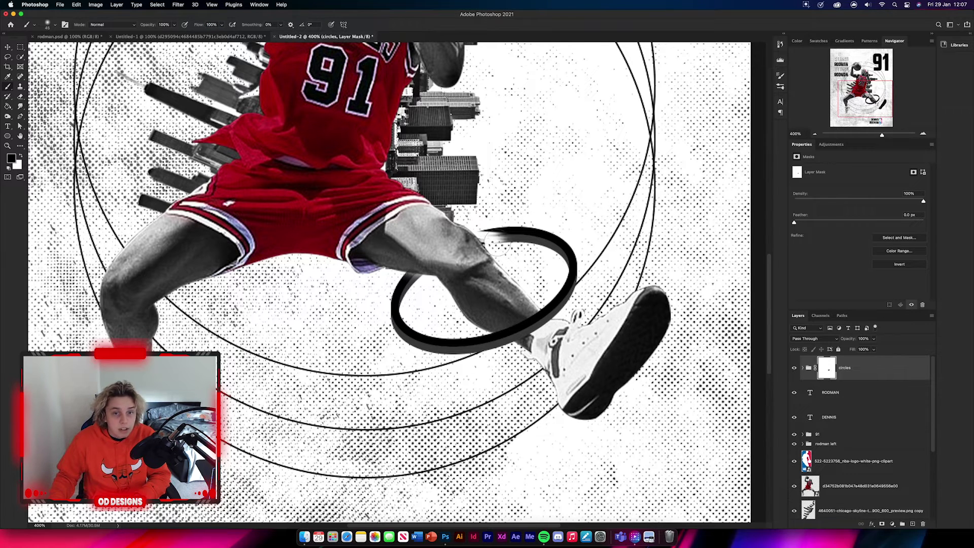
{"action": "key", "text": "x"}
{"action": "mouse_move", "coordinate": [500, 243]}
{"action": "left_mouse_down"}
{"action": "mouse_move", "coordinate": [500, 232]}
{"action": "mouse_move", "coordinate": [488, 230]}
{"action": "left_mouse_up"}
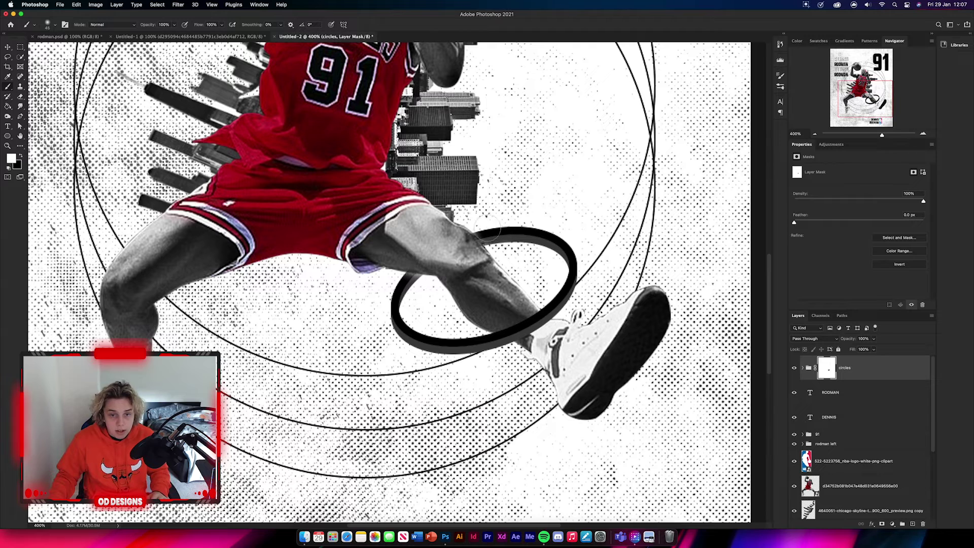
{"action": "left_click", "coordinate": [55, 25]}
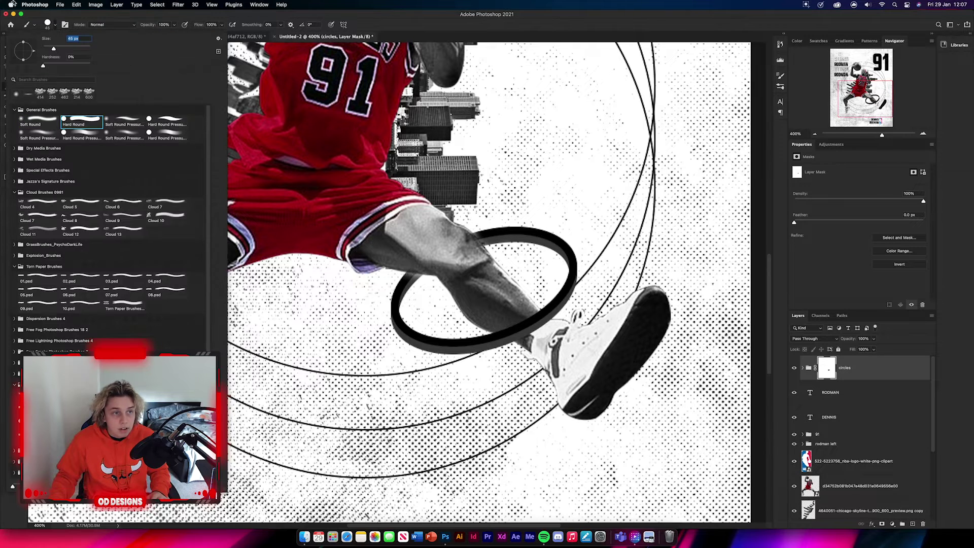
{"action": "left_click", "coordinate": [53, 25]}
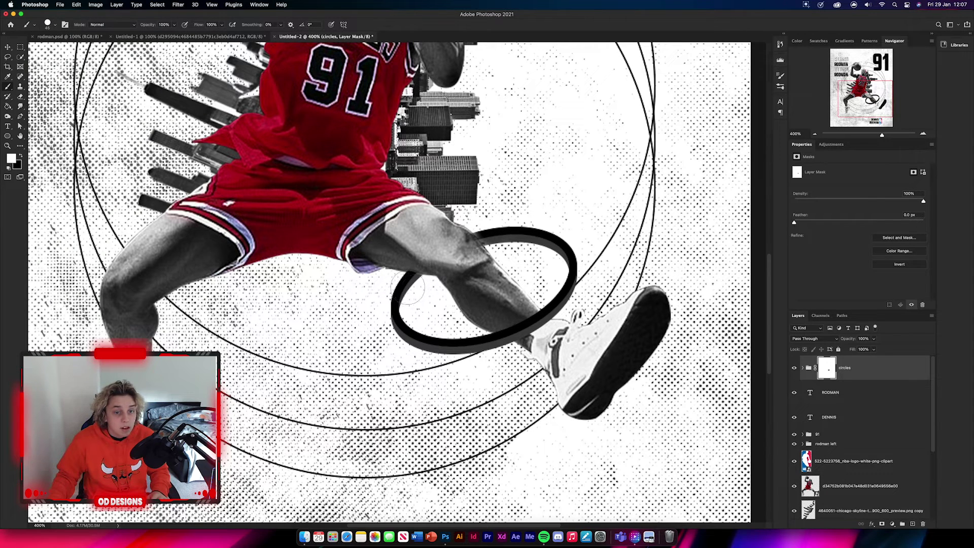
{"action": "key", "text": "x"}
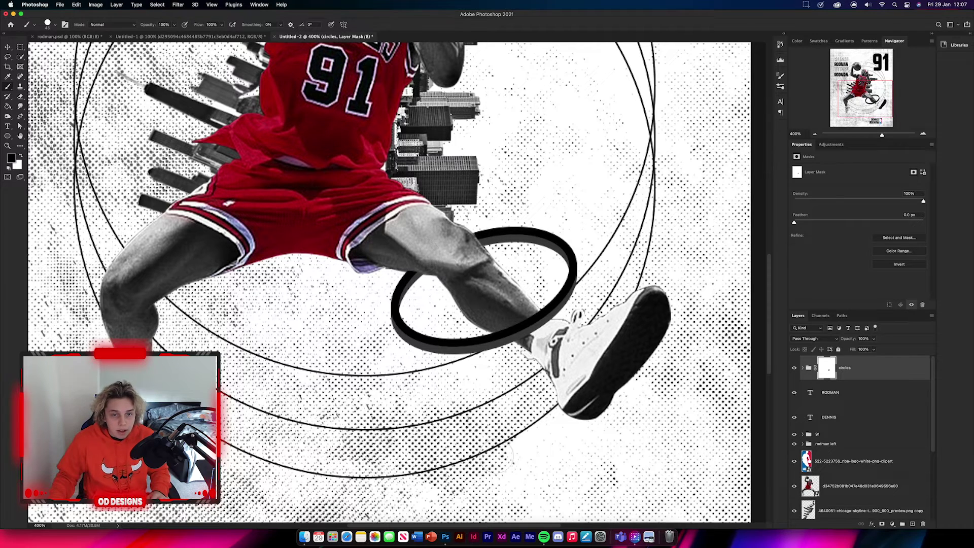
{"action": "left_click", "coordinate": [8, 47]}
{"action": "key", "text": "super+minus"}
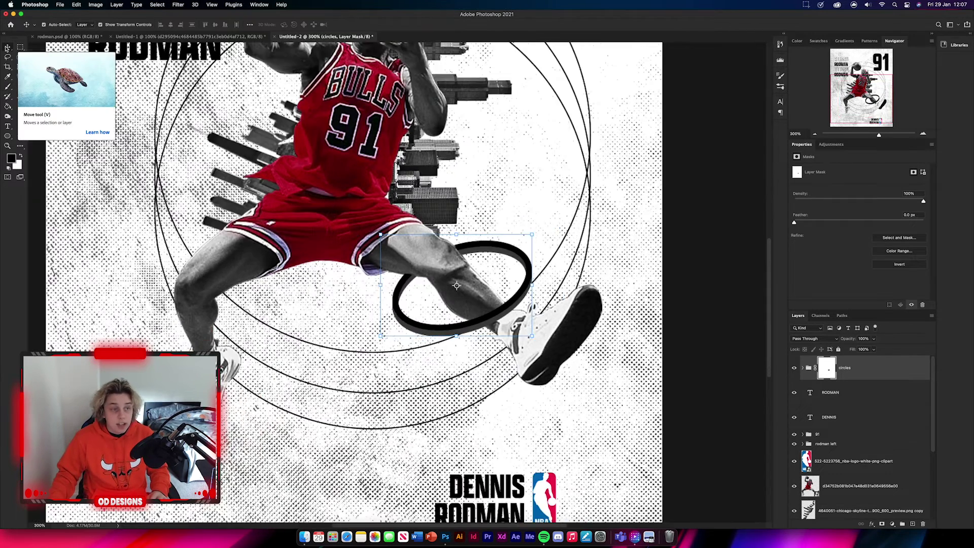
Copy the AdobeStock_233327250 copy texture layer from Untitled-1 into Untitled-2 and clip it to the circles group.
{"action": "left_click", "coordinate": [305, 537]}
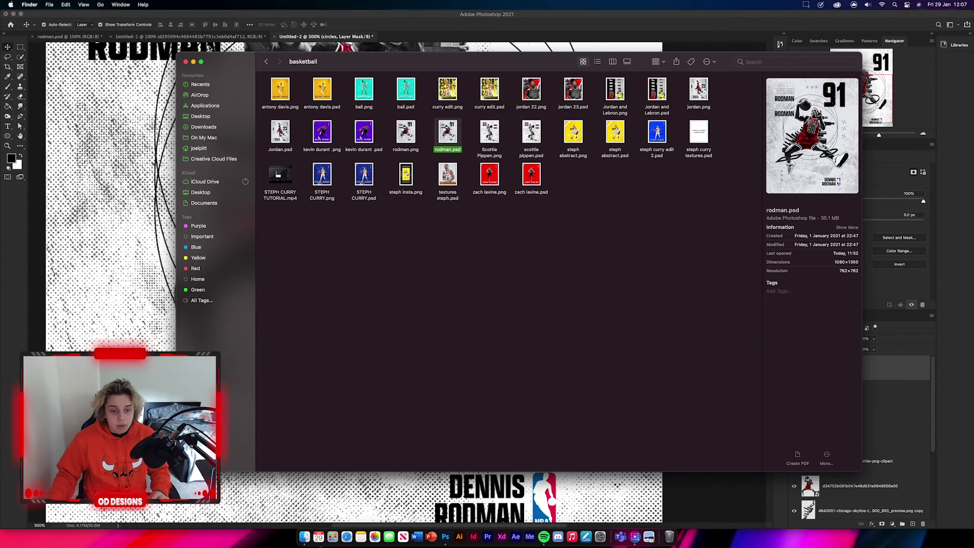
{"action": "left_click", "coordinate": [193, 61]}
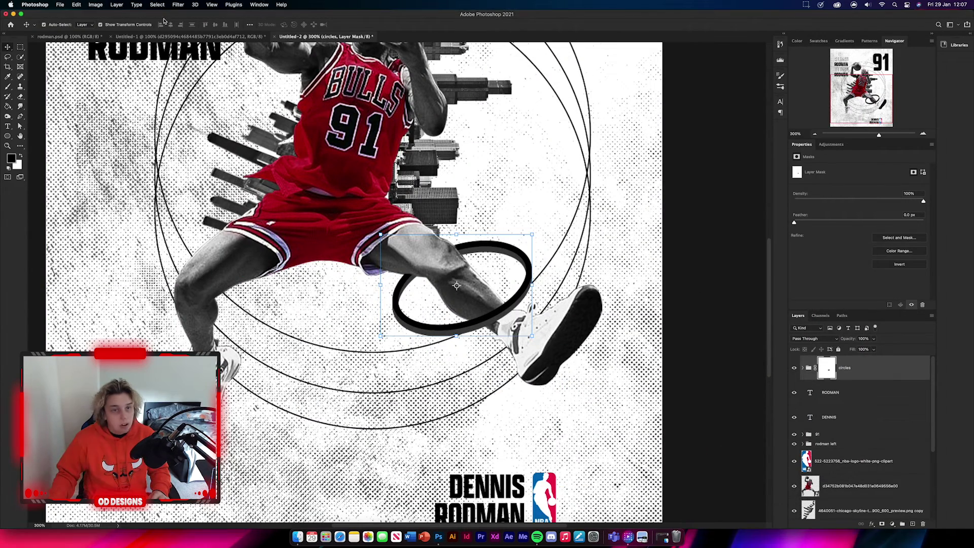
{"action": "left_click", "coordinate": [176, 36]}
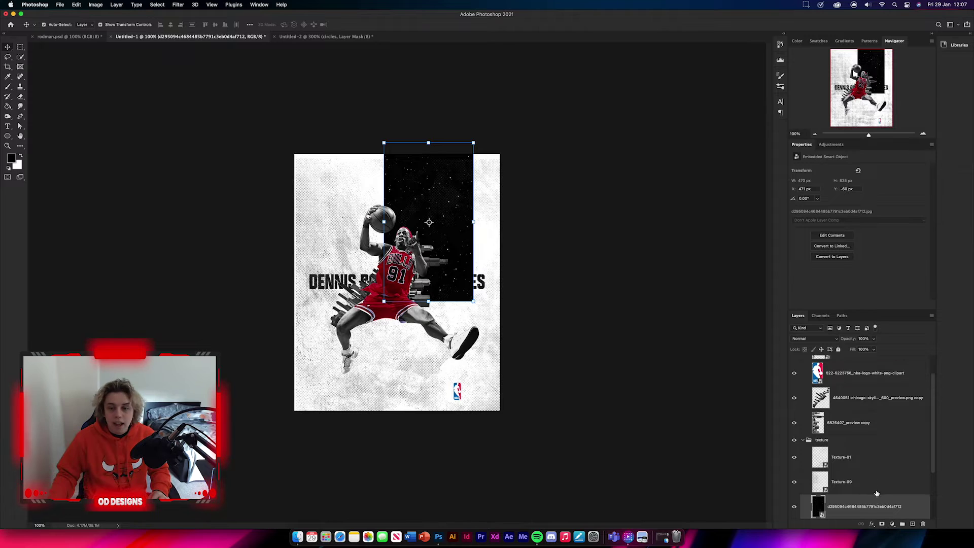
{"action": "scroll", "coordinate": [895, 491], "scroll_direction": "down", "scroll_amount": 3}
{"action": "left_click", "coordinate": [907, 487]}
{"action": "double_click", "coordinate": [907, 487]}
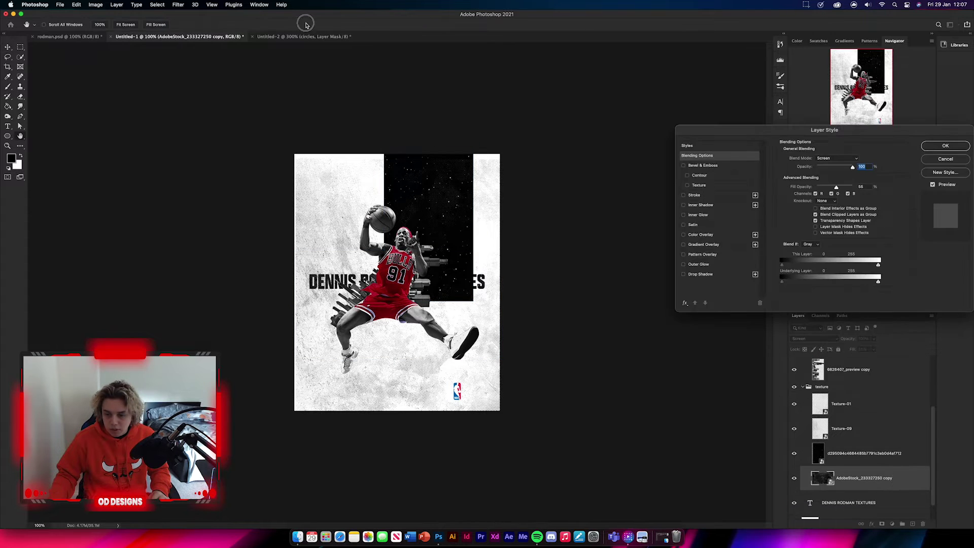
{"action": "left_click", "coordinate": [945, 147]}
{"action": "left_click_drag", "start_coordinate": [895, 482], "coordinate": [485, 245]}
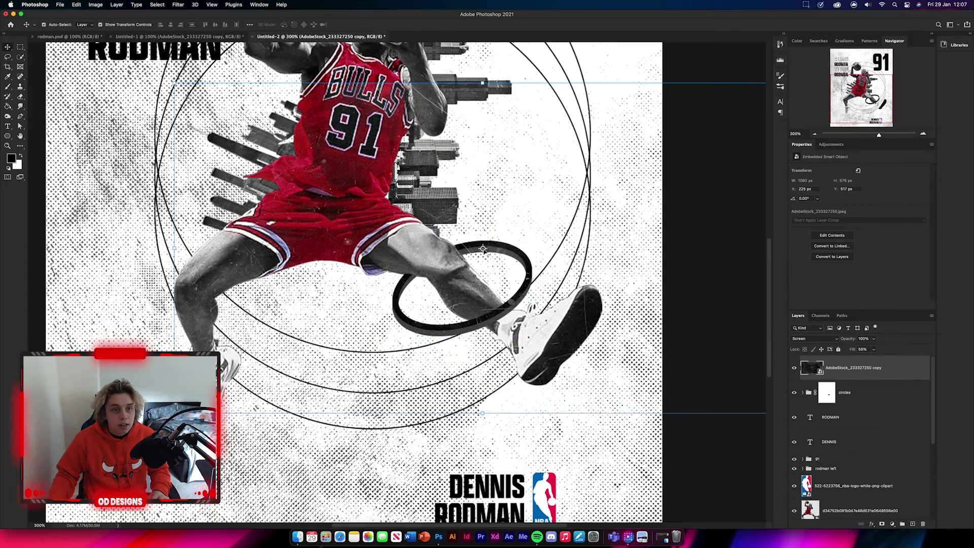
{"action": "left_click", "coordinate": [858, 378], "text": "alt"}
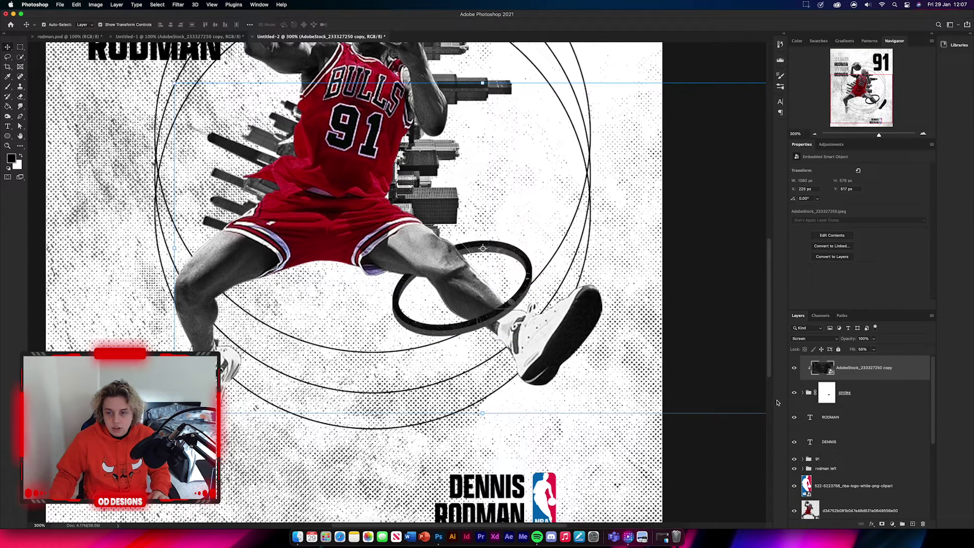
{"action": "left_click", "coordinate": [742, 449]}
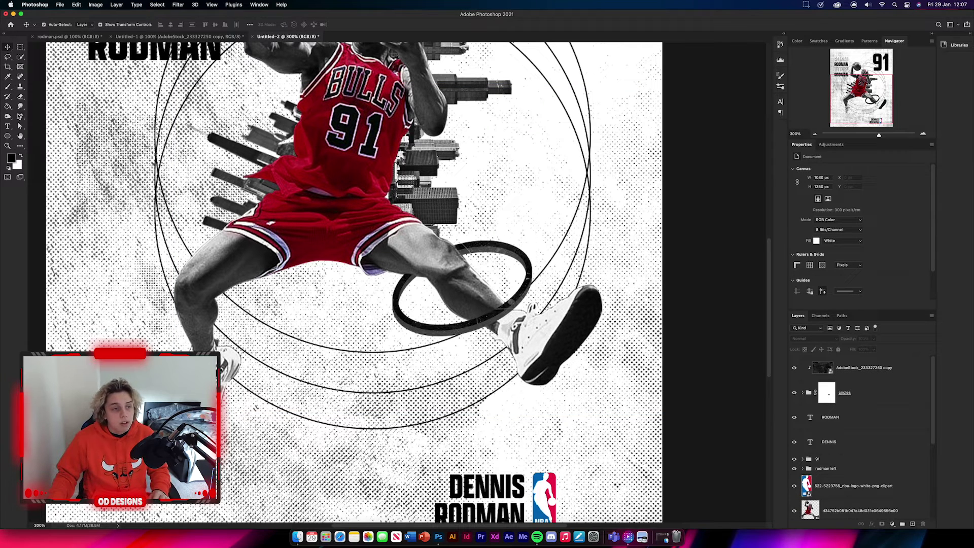
Draw a closed four-cornered Pen tool shape about 393 x 144 px around the bent leg below the knee.
{"action": "left_click", "coordinate": [19, 116]}
{"action": "left_click", "coordinate": [53, 24]}
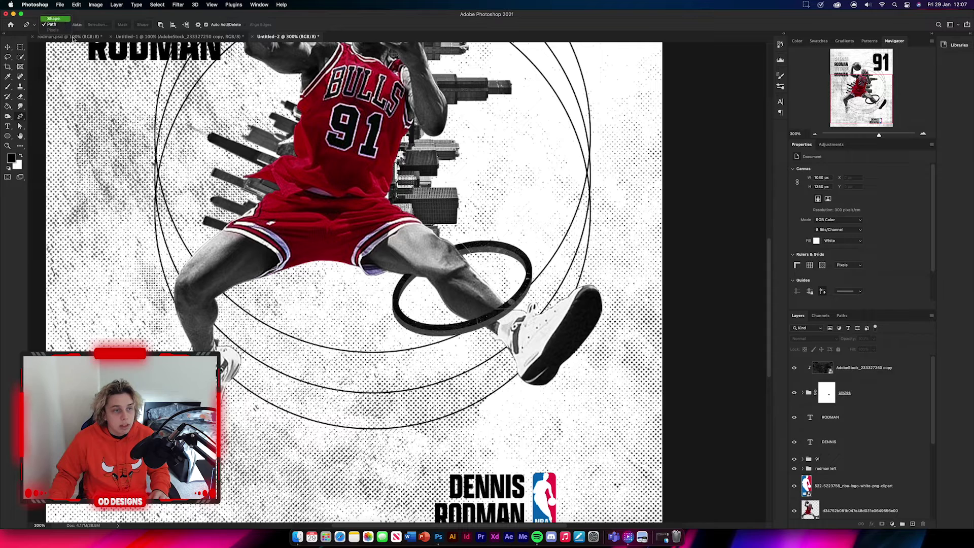
{"action": "left_click", "coordinate": [55, 18]}
{"action": "left_click", "coordinate": [136, 271]}
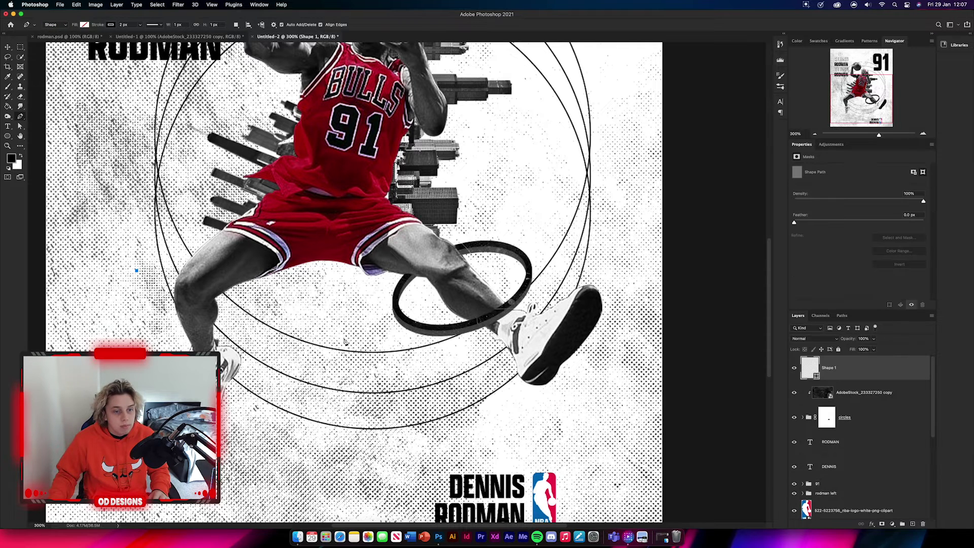
{"action": "left_click", "coordinate": [307, 303]}
{"action": "left_click", "coordinate": [269, 352]}
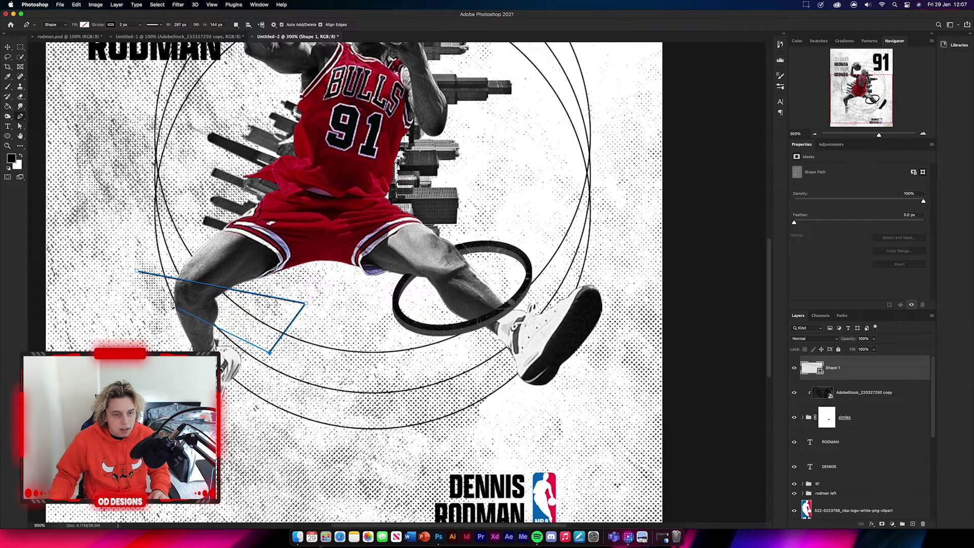
{"action": "left_click", "coordinate": [121, 318]}
{"action": "left_click", "coordinate": [136, 272]}
{"action": "key", "text": "super+z"}
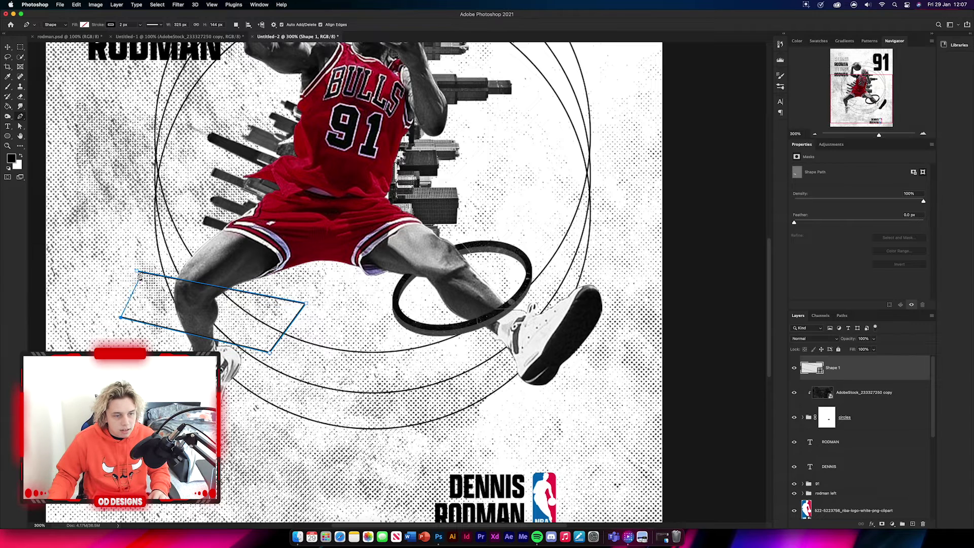
{"action": "key", "text": "super+z"}
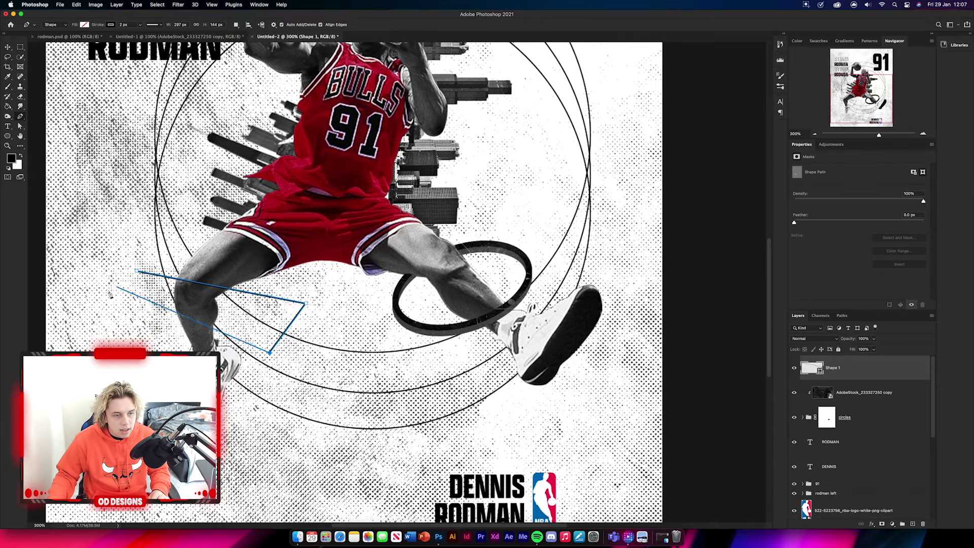
{"action": "left_click", "coordinate": [82, 303]}
{"action": "left_click", "coordinate": [136, 272]}
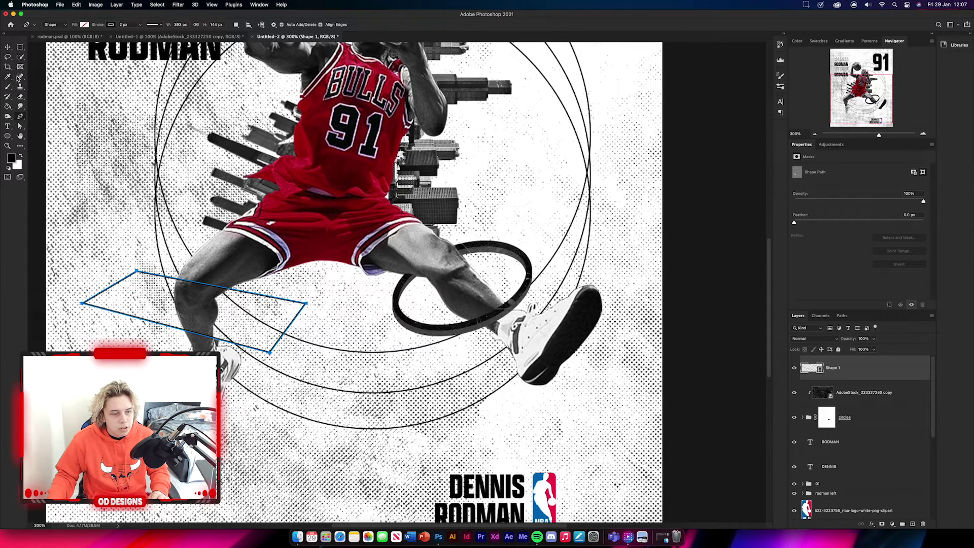
Thicken the black stroke of the four-cornered shape to a bold outline.
{"action": "left_click", "coordinate": [140, 25]}
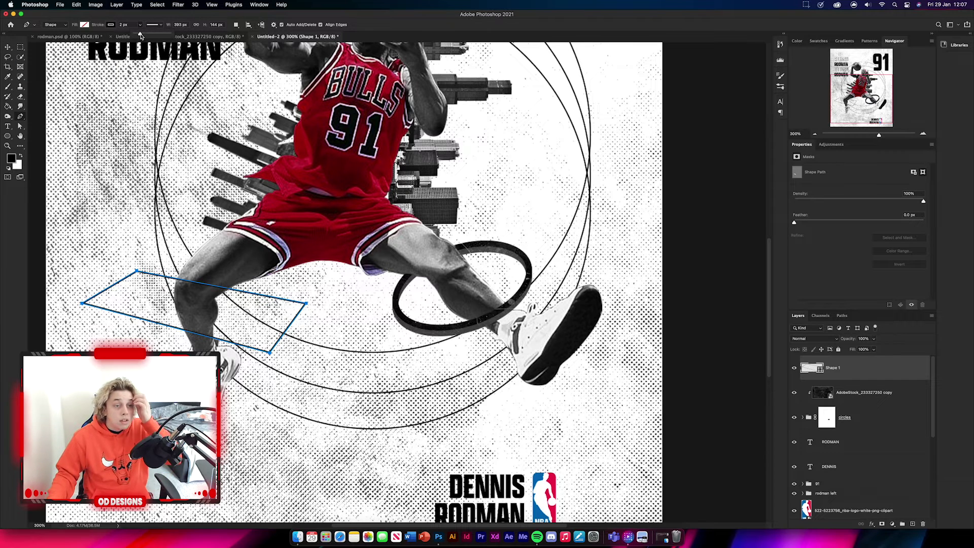
{"action": "left_click_drag", "start_coordinate": [138, 34], "coordinate": [140, 35]}
{"action": "key", "text": "v"}
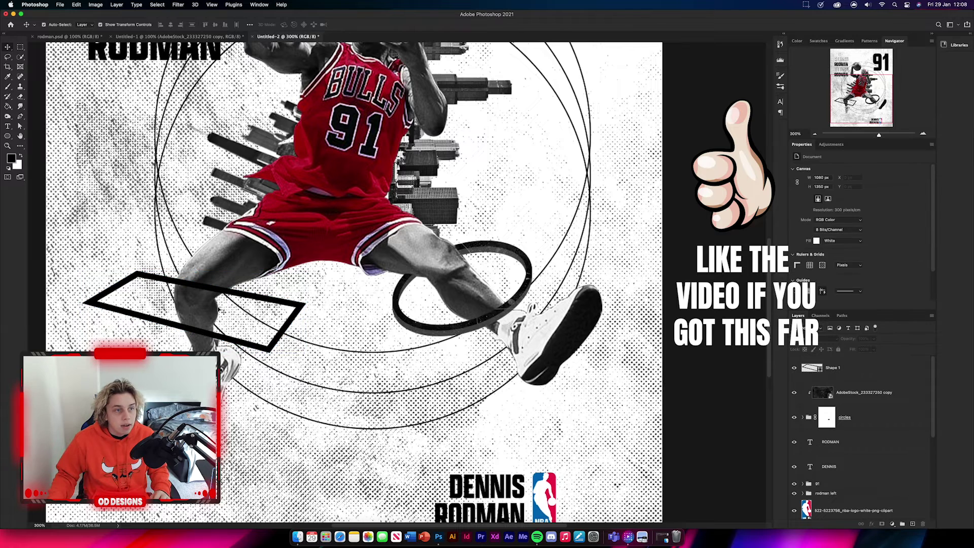
Narrow and tilt the four-cornered outline around the lower leg, and place a duplicate slightly beneath it.
{"action": "mouse_move", "coordinate": [82, 311]}
{"action": "left_mouse_down"}
{"action": "mouse_move", "coordinate": [108, 307]}
{"action": "mouse_move", "coordinate": [99, 305]}
{"action": "left_mouse_up"}
{"action": "left_click_drag", "start_coordinate": [301, 308], "coordinate": [273, 331]}
{"action": "left_click", "coordinate": [387, 26]}
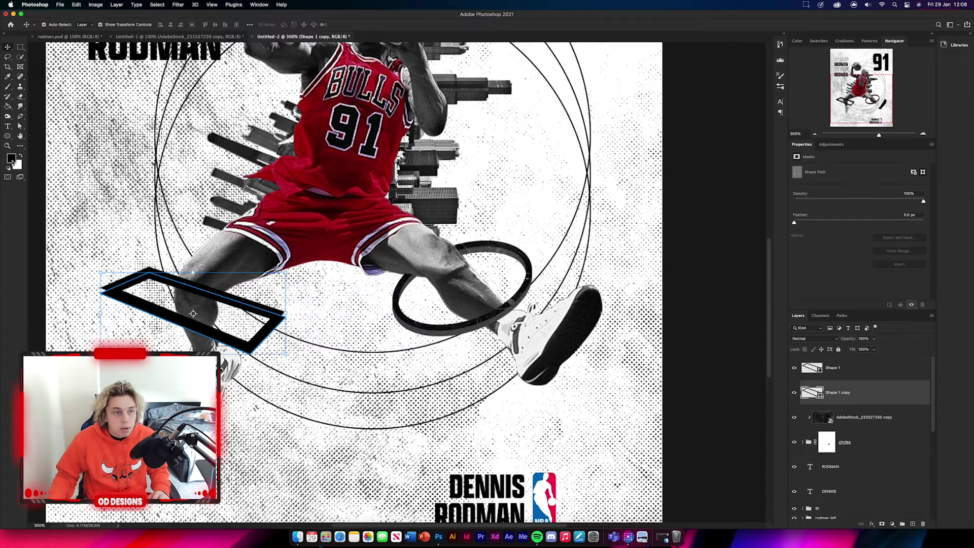
Set the foreground colour to dark grey.
{"action": "key", "text": "i"}
{"action": "left_click", "coordinate": [11, 158]}
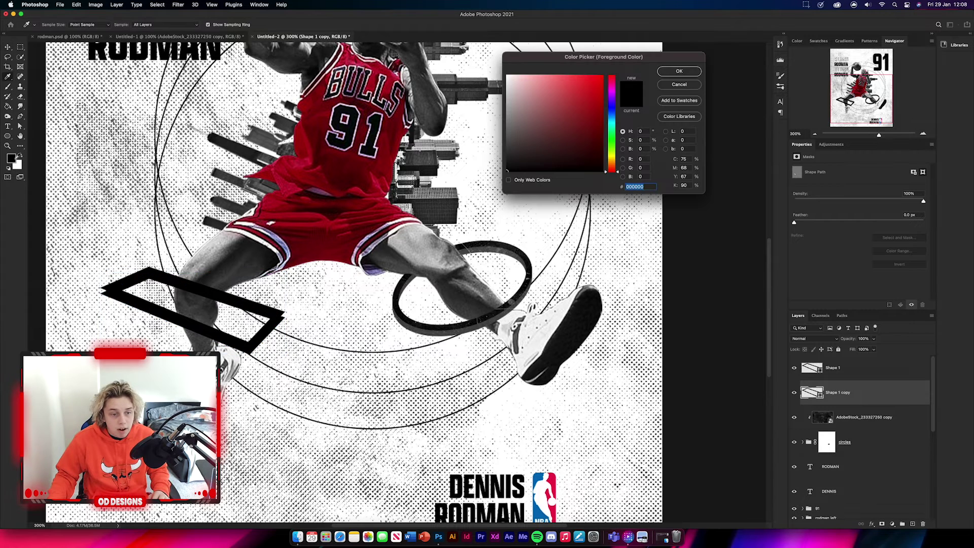
{"action": "left_click", "coordinate": [680, 71]}
{"action": "key", "text": "v"}
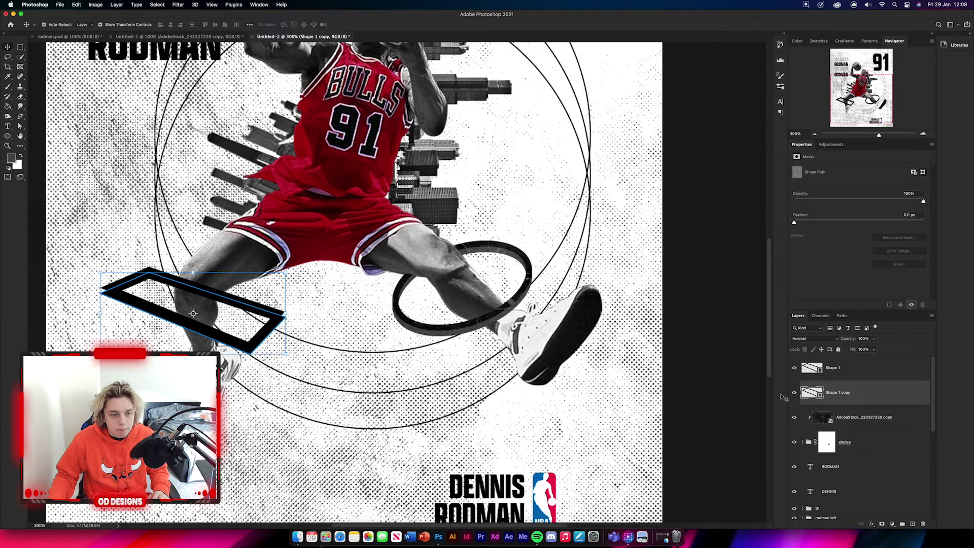
Try to recolour the Shape 1 copy by giving it a dark grey fill.
{"action": "left_click", "coordinate": [20, 118]}
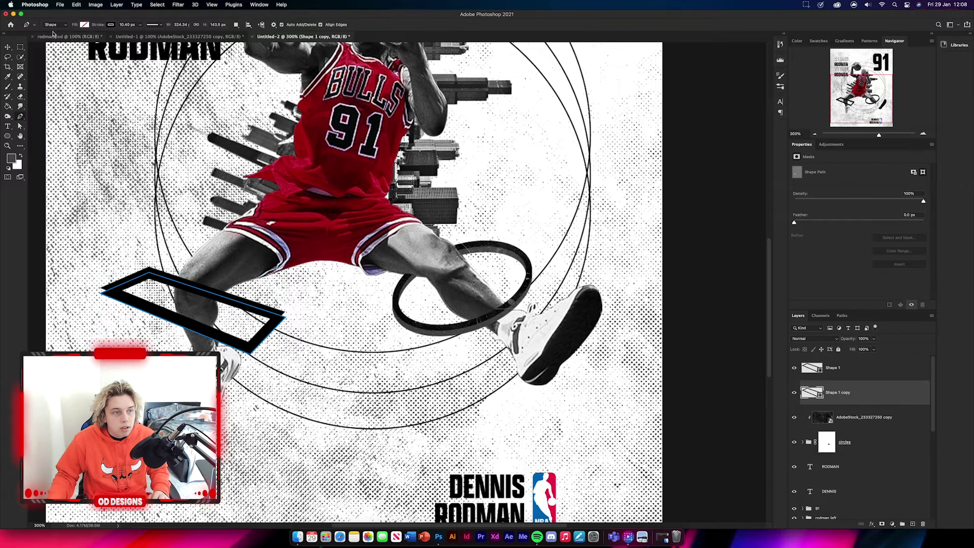
{"action": "left_click", "coordinate": [85, 25]}
{"action": "left_click", "coordinate": [37, 65]}
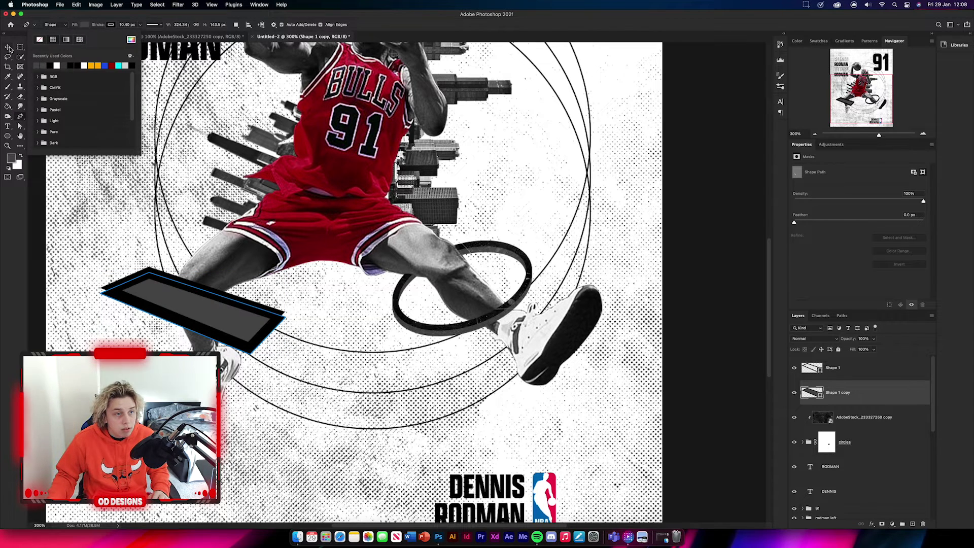
{"action": "key", "text": "v"}
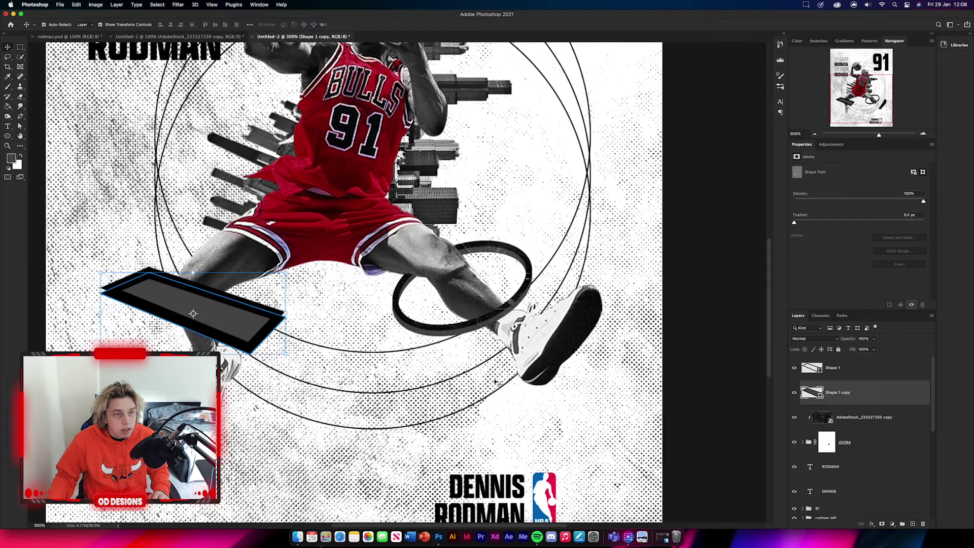
Remove the fill from Shape 1 copy and change its stroke colour to dark grey.
{"action": "key", "text": "p"}
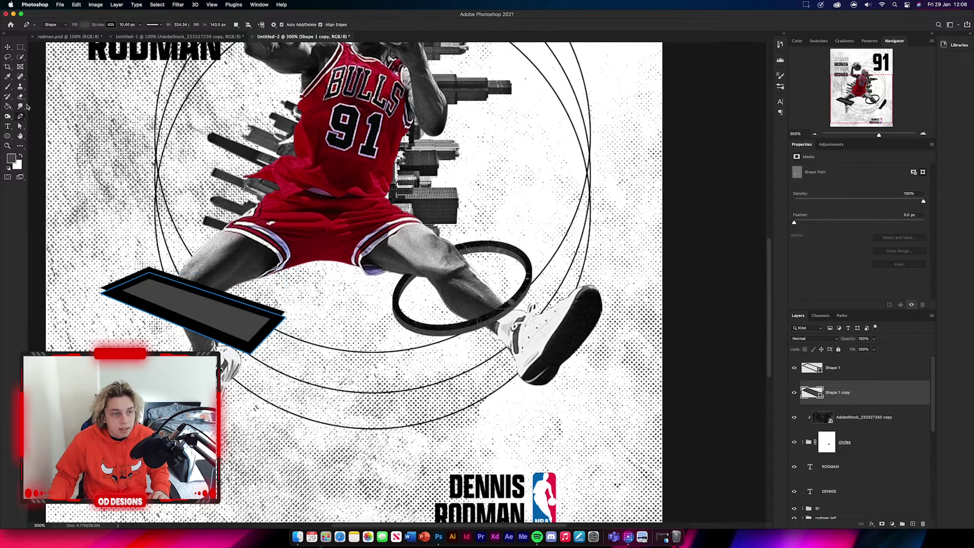
{"action": "left_click", "coordinate": [84, 27]}
{"action": "left_click", "coordinate": [38, 40]}
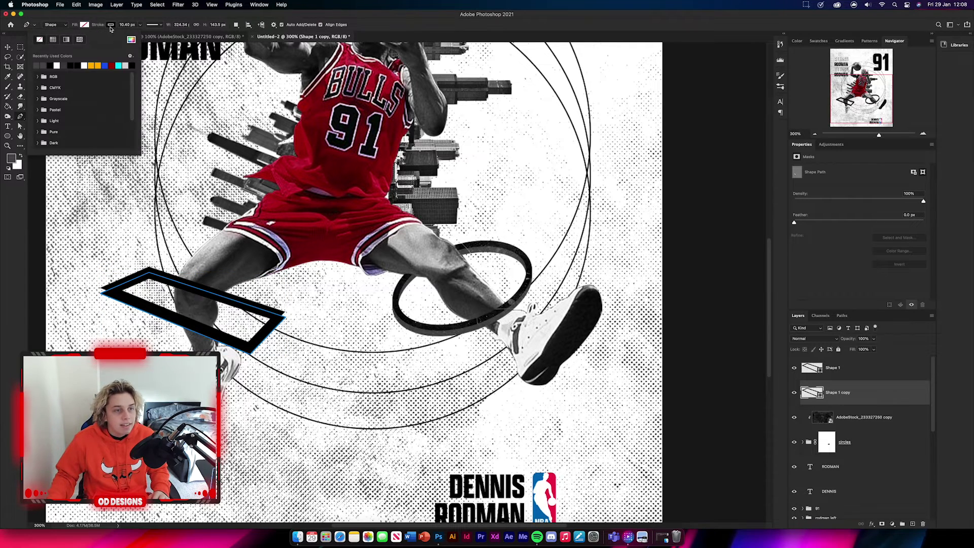
{"action": "key", "text": "v"}
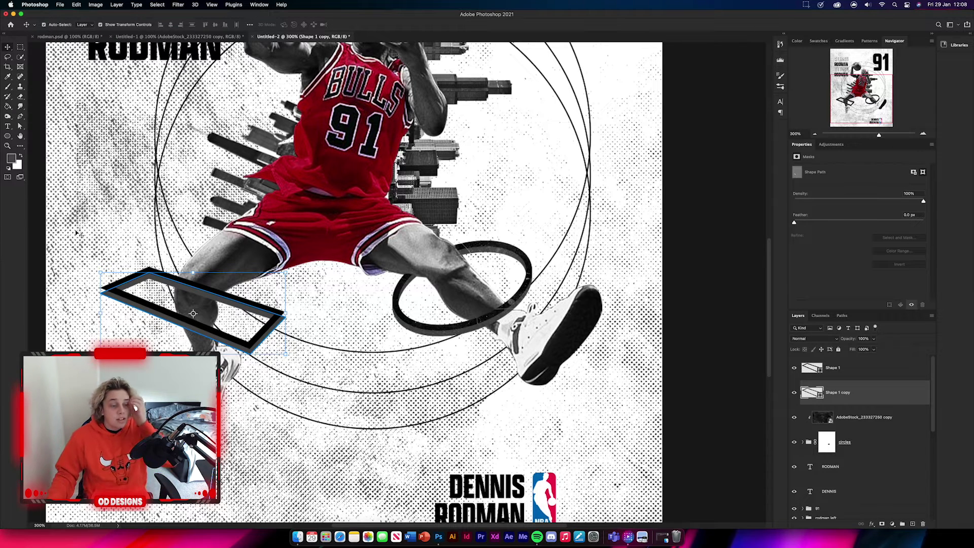
Group Shape 1 and Shape 1 copy and name the group rectangle.
{"action": "left_click", "coordinate": [838, 368], "text": "shift"}
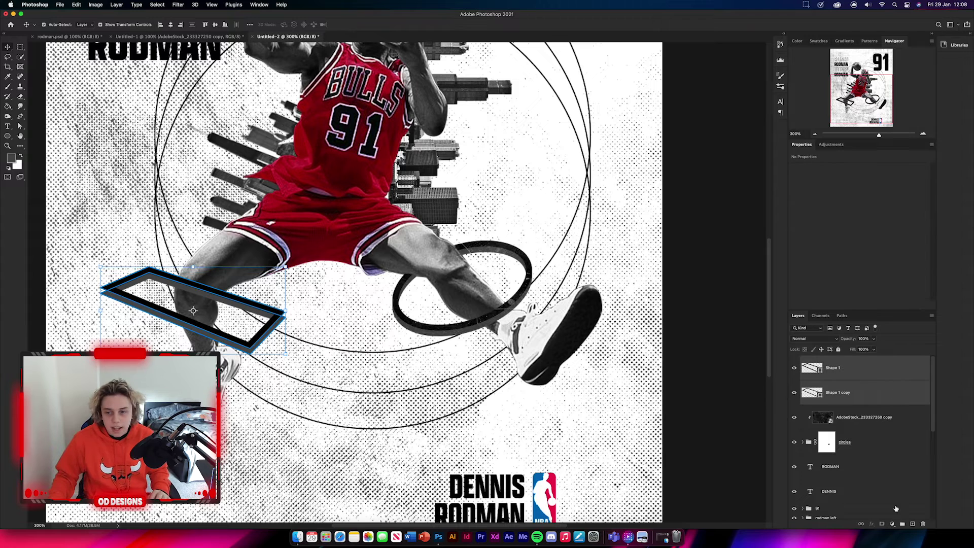
{"action": "left_click", "coordinate": [902, 524]}
{"action": "double_click", "coordinate": [824, 360]}
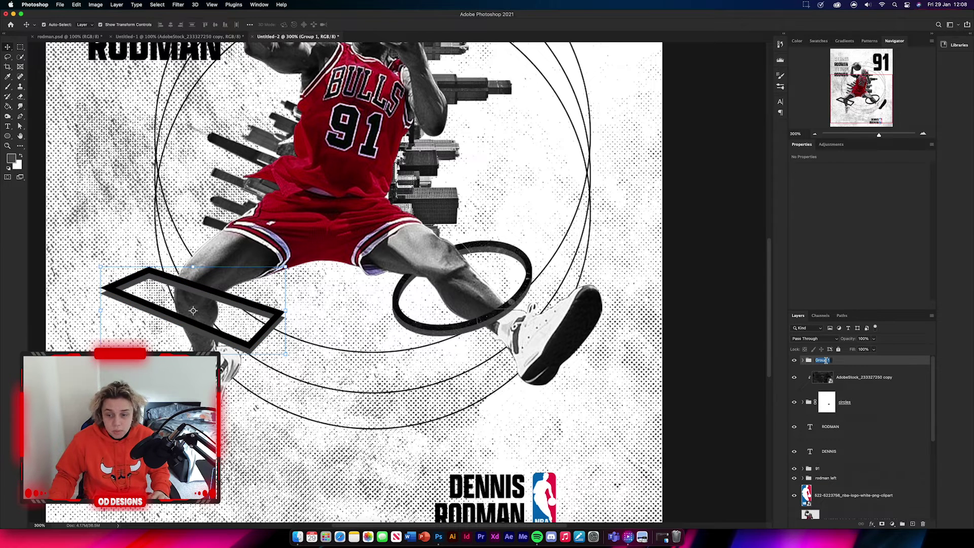
{"action": "type", "text": "rectangle"}
{"action": "key", "text": "Return"}
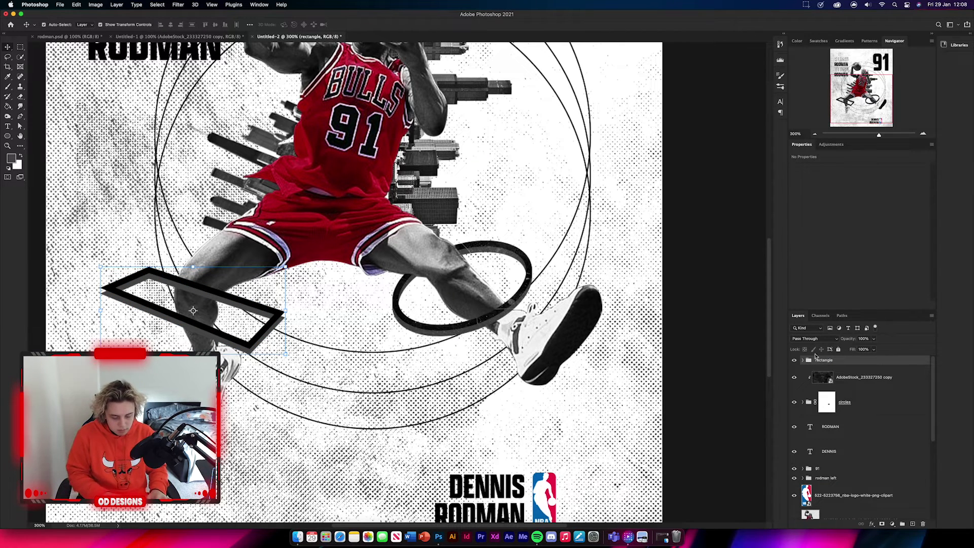
Add a layer mask to the rectangle group and brush away its lower edge where it crosses in front of the shin.
{"action": "left_click", "coordinate": [882, 524]}
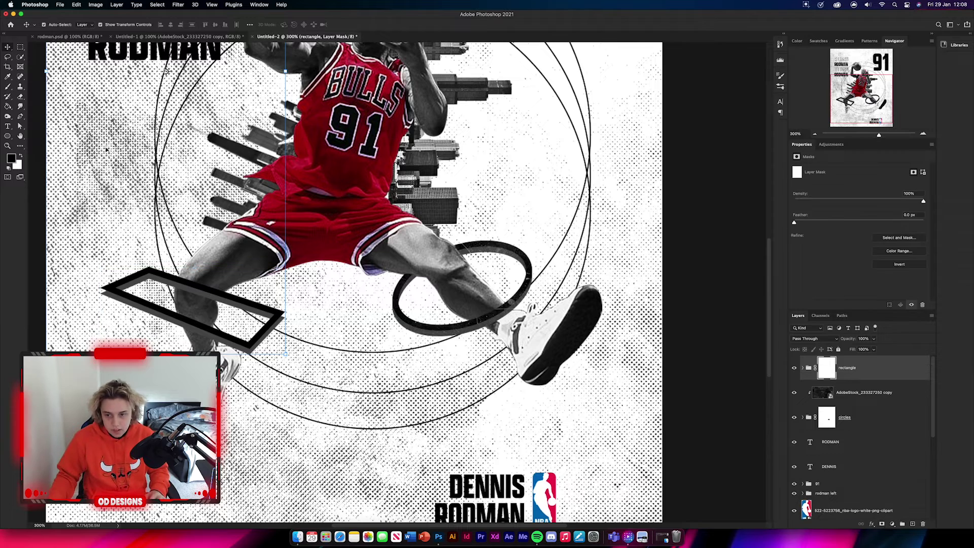
{"action": "left_click", "coordinate": [8, 89]}
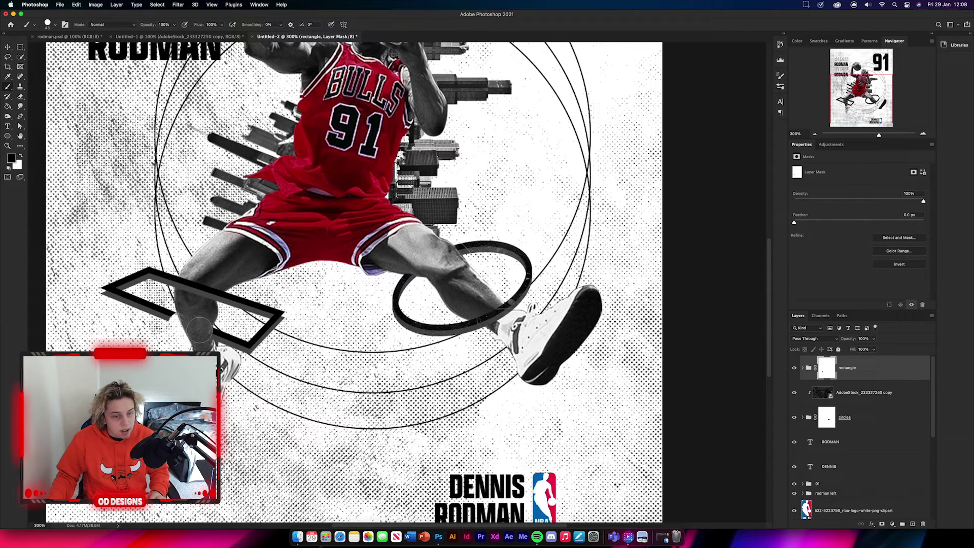
Paint white on the rectangle group's mask to restore the over-erased frame edge beside the shin, and deselect the group.
{"action": "key", "text": "x"}
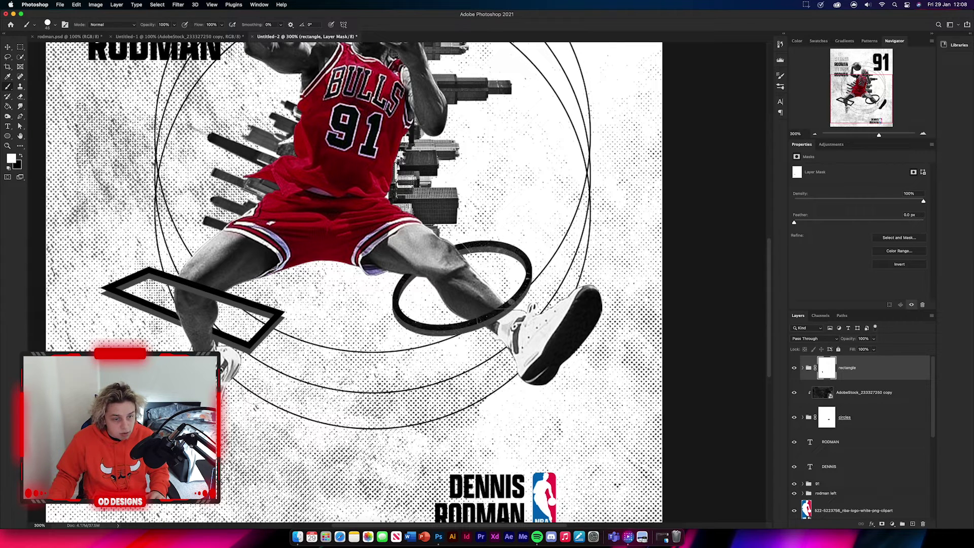
{"action": "key", "text": "x"}
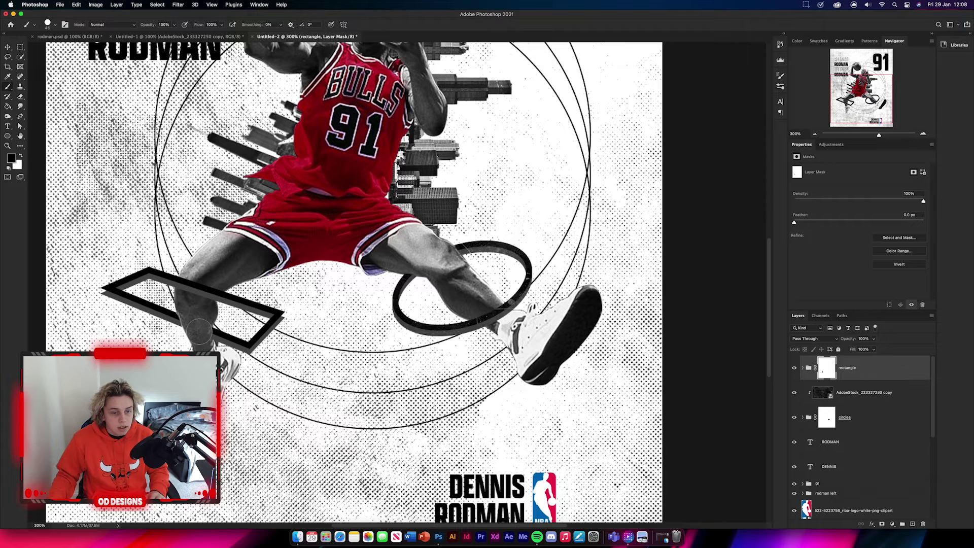
{"action": "key", "text": "v"}
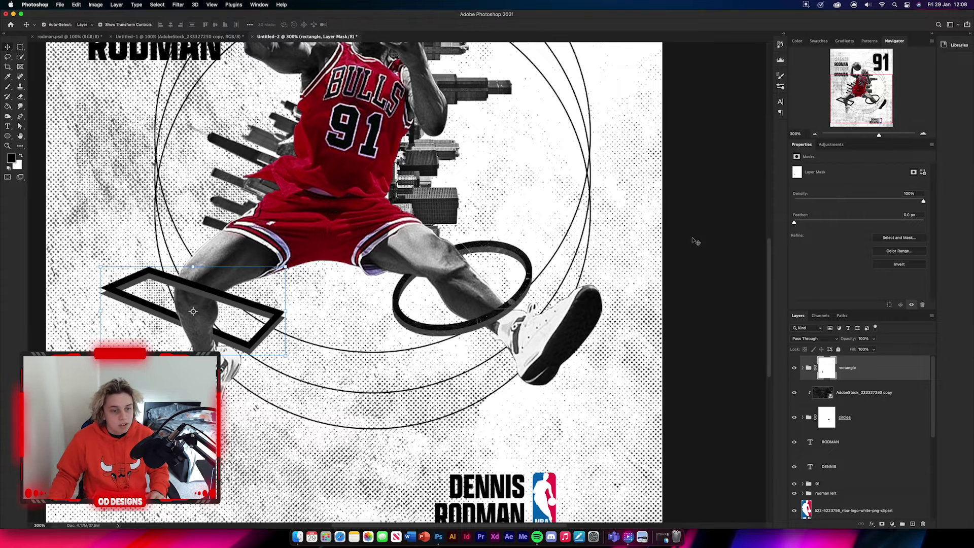
{"action": "left_click", "coordinate": [331, 318]}
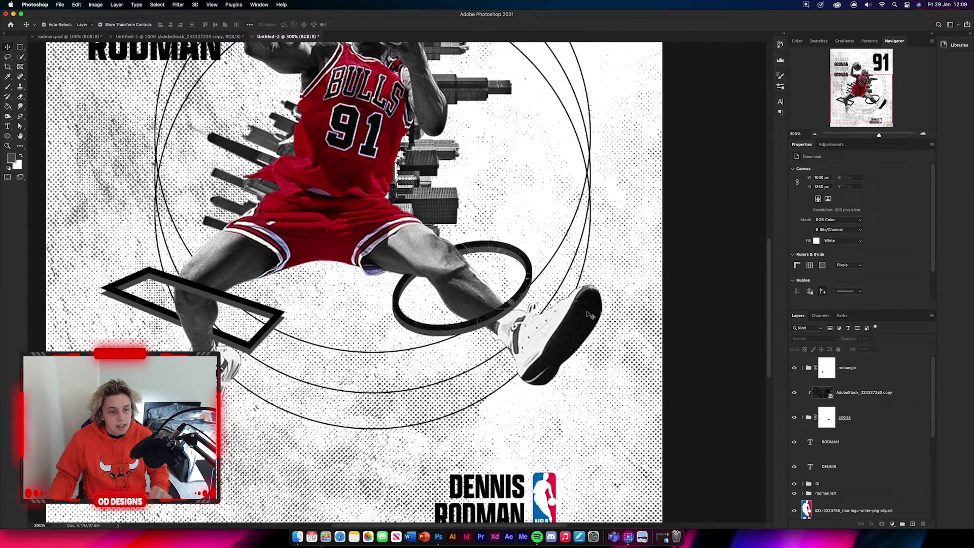
Duplicate the AdobeStock texture above the rectangle group, reposition it over the lower poster, and clip it to that group.
{"action": "left_click", "coordinate": [906, 396]}
{"action": "left_click_drag", "start_coordinate": [905, 397], "coordinate": [898, 357]}
{"action": "key", "text": "ctrl+t"}
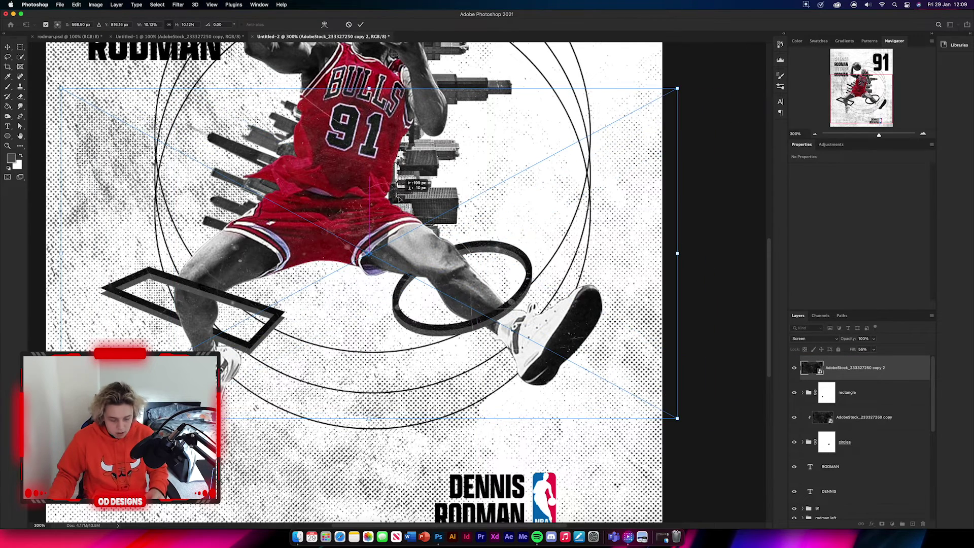
{"action": "key", "text": "Return"}
{"action": "left_click", "coordinate": [846, 379], "text": "alt"}
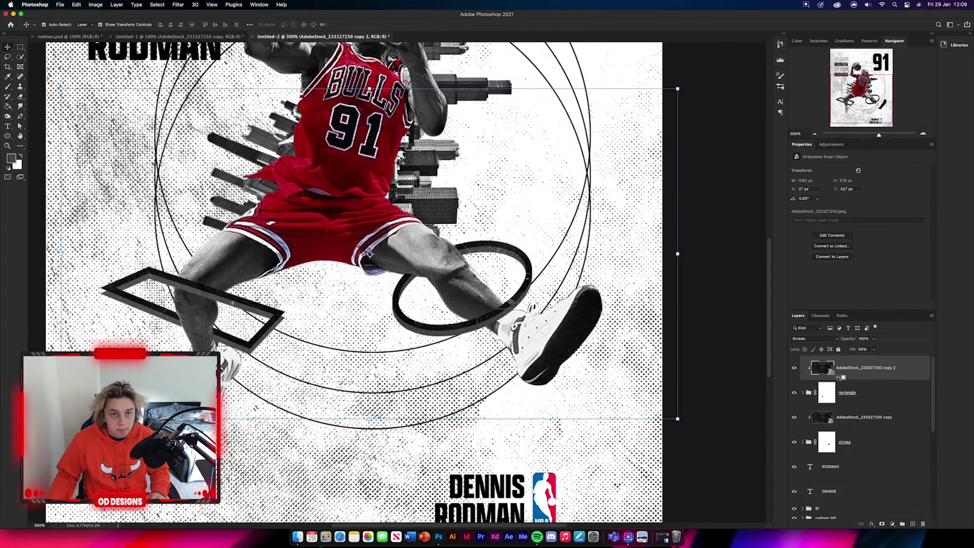
{"action": "left_click", "coordinate": [726, 362]}
{"action": "key", "text": "super+minus"}
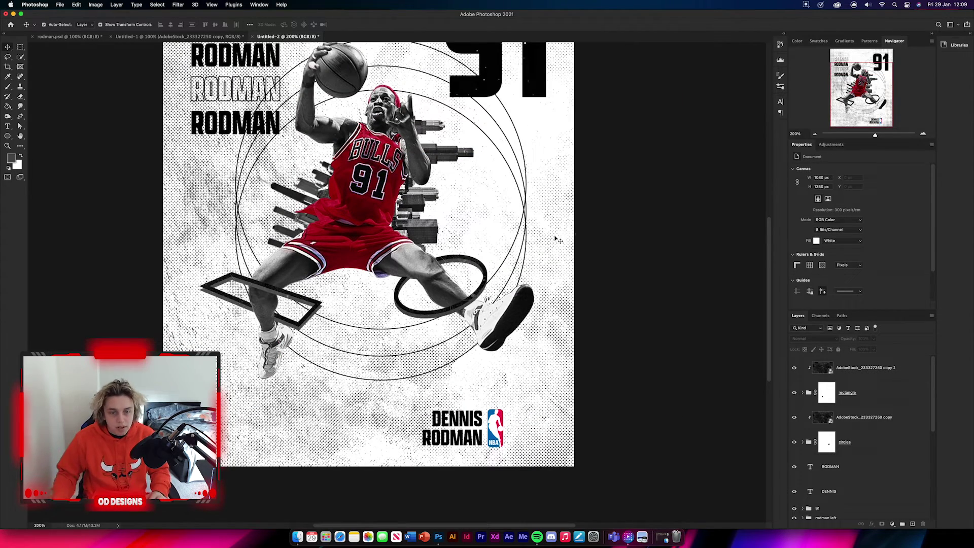
Build an open crosshair below the 91 from a thin line about 32 px long with a 2 px stroke, plus three copies.
{"action": "left_click", "coordinate": [8, 136]}
{"action": "left_click", "coordinate": [43, 136]}
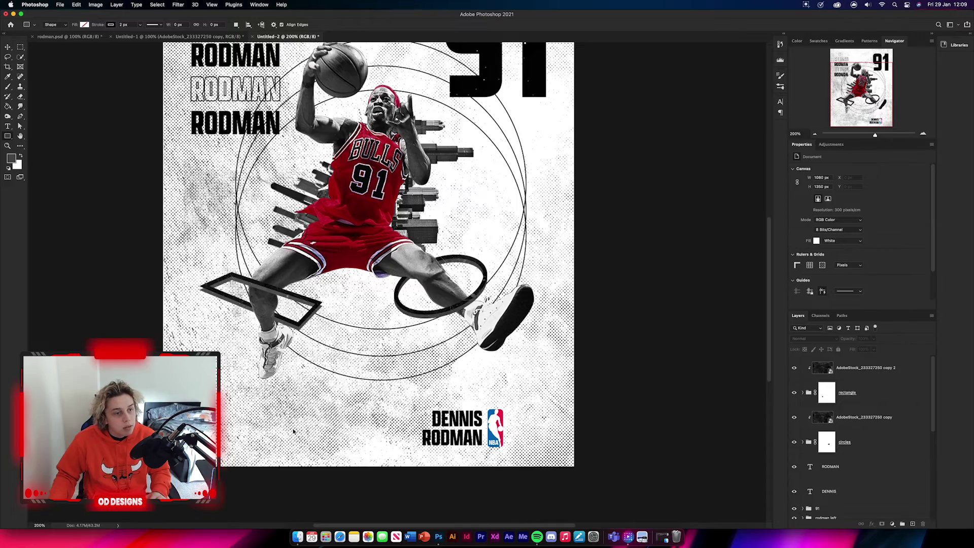
{"action": "key", "text": "super+plus"}
{"action": "key", "text": "super+plus"}
{"action": "left_click_drag", "start_coordinate": [550, 188], "coordinate": [263, 340]}
{"action": "left_click_drag", "start_coordinate": [368, 136], "coordinate": [406, 154]}
{"action": "key", "text": "v"}
{"action": "left_click", "coordinate": [386, 25]}
{"action": "left_click", "coordinate": [451, 178]}
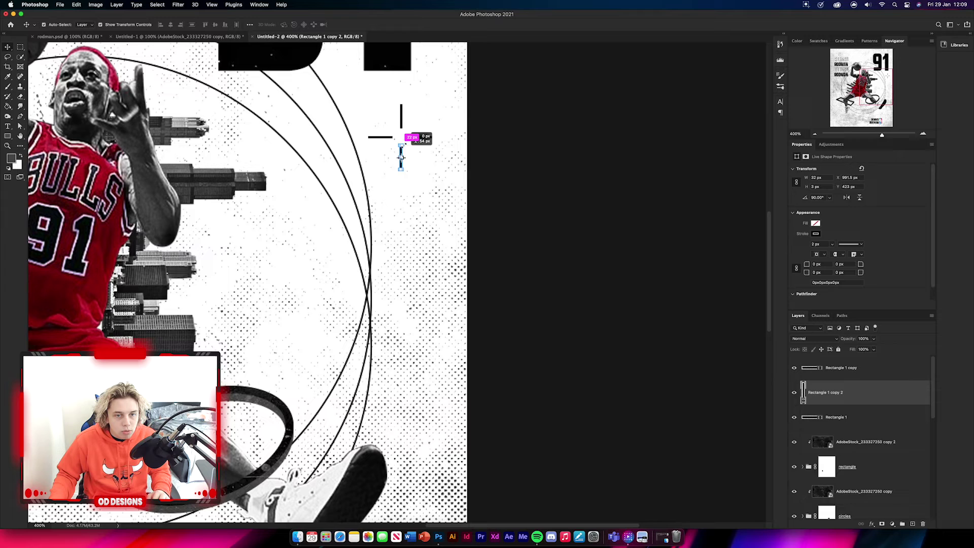
{"action": "left_click", "coordinate": [501, 148]}
Group the four crosshair lines and name the group target.
{"action": "left_click", "coordinate": [406, 158]}
{"action": "left_click", "coordinate": [420, 137], "text": "shift"}
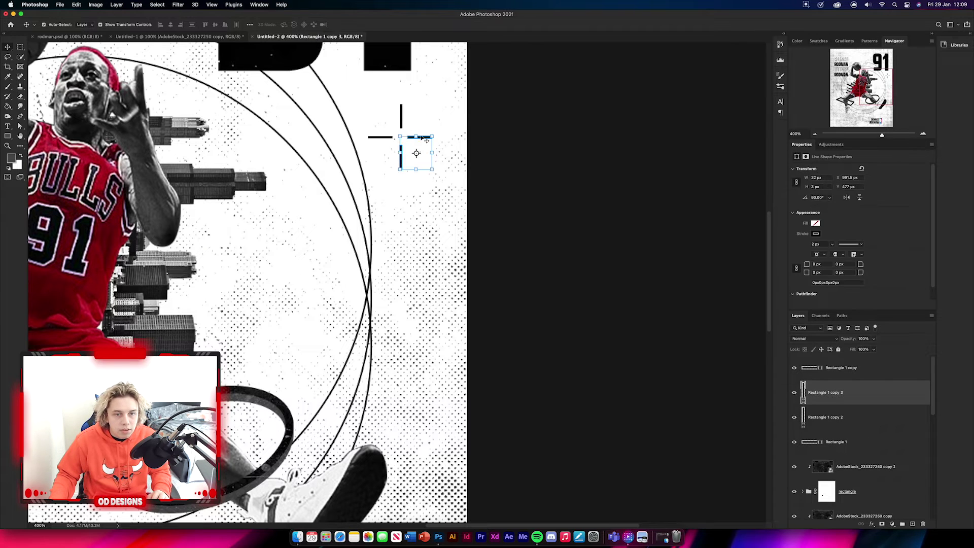
{"action": "left_click", "coordinate": [402, 117], "text": "shift"}
{"action": "left_click", "coordinate": [387, 138], "text": "shift"}
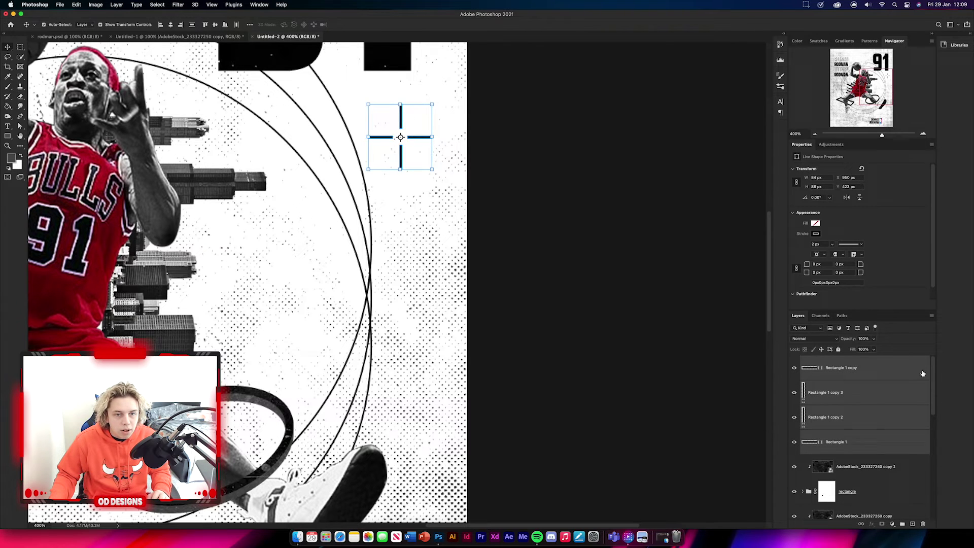
{"action": "left_click", "coordinate": [903, 524]}
{"action": "double_click", "coordinate": [823, 360]}
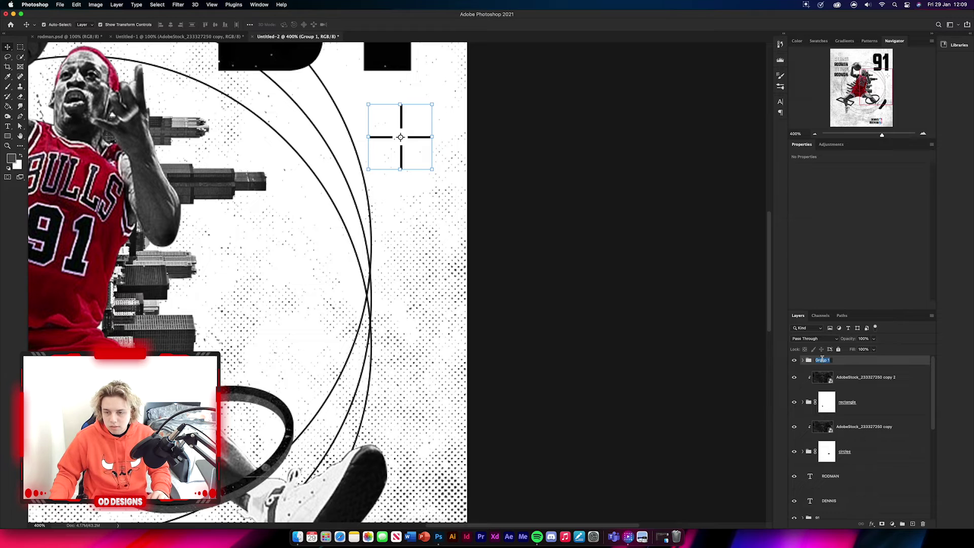
{"action": "type", "text": "target"}
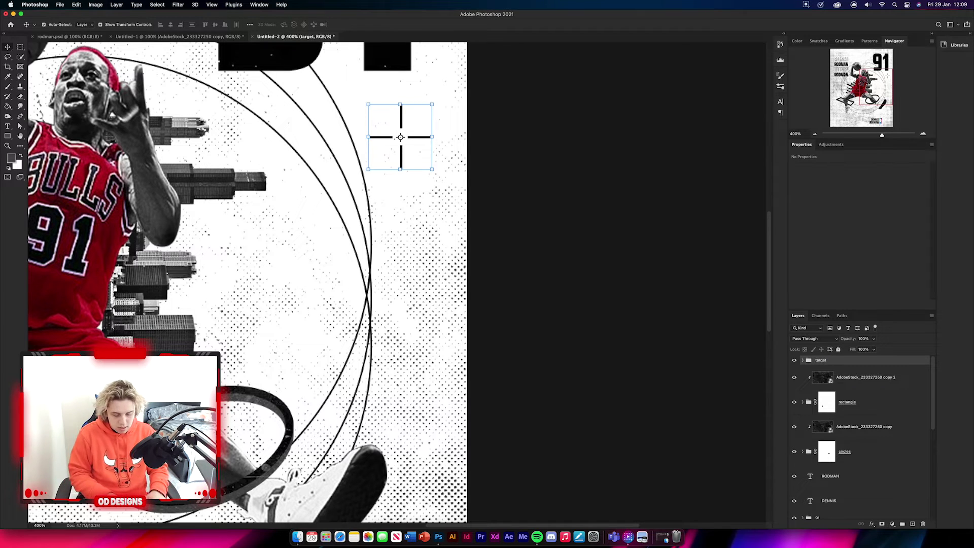
Shrink the target group to about half its size and tilt it about 30° clockwise below the 91.
{"action": "key", "text": "super+t"}
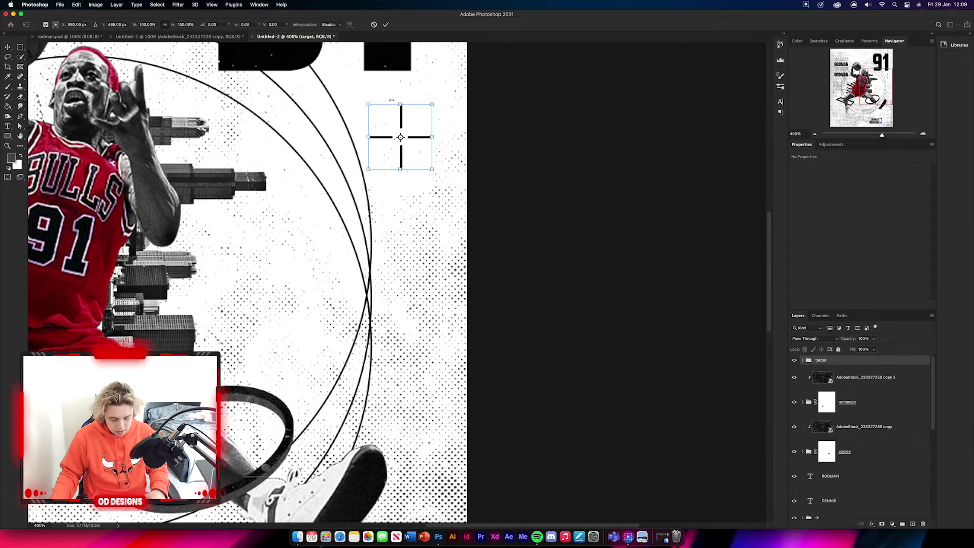
{"action": "left_click_drag", "start_coordinate": [446, 98], "coordinate": [408, 140]}
{"action": "left_click", "coordinate": [386, 25]}
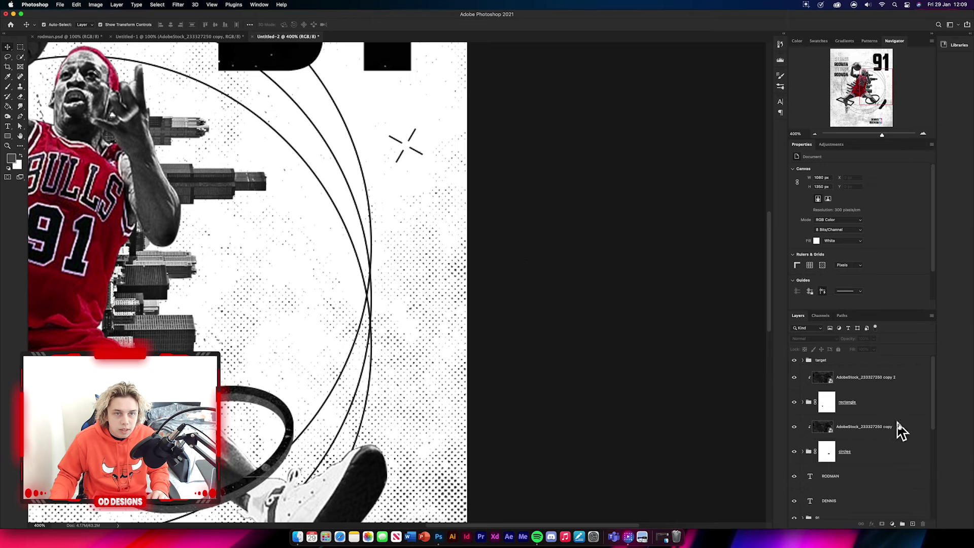
Duplicate the target group twice and move the first copy directly beneath the original.
{"action": "left_click", "coordinate": [848, 364]}
{"action": "key", "text": "super+j"}
{"action": "key", "text": "super+j"}
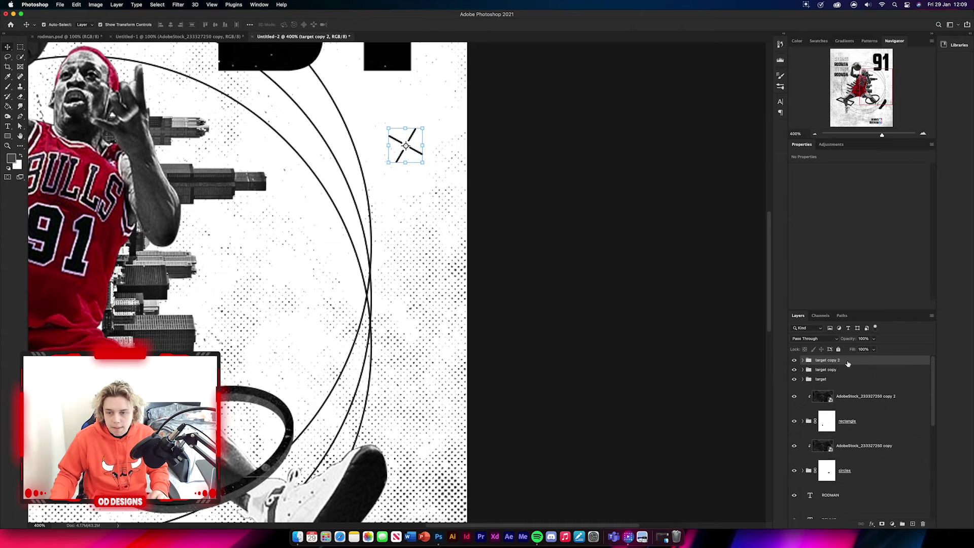
{"action": "left_click", "coordinate": [846, 371]}
{"action": "key", "text": "super+t"}
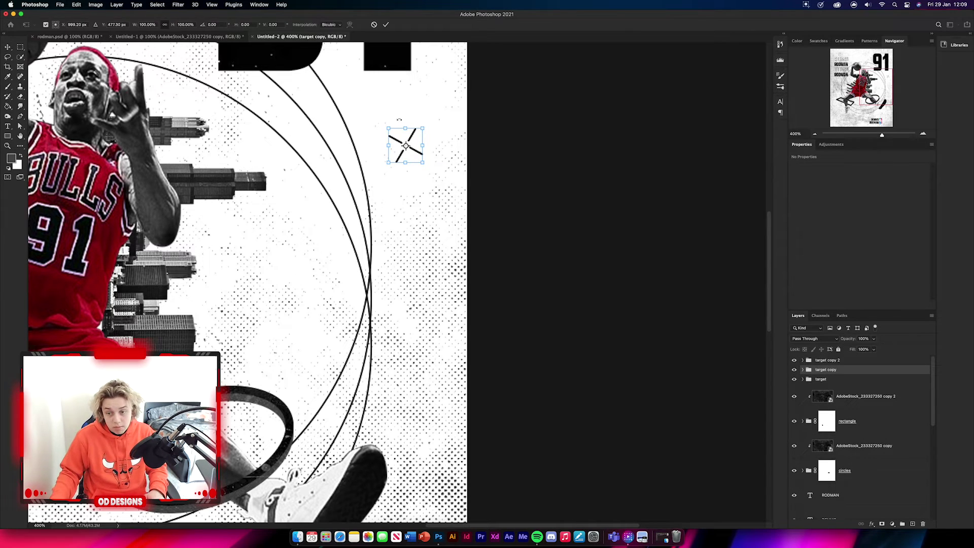
{"action": "left_click_drag", "start_coordinate": [416, 150], "coordinate": [416, 198]}
{"action": "key", "text": "Return"}
{"action": "left_click", "coordinate": [745, 367]}
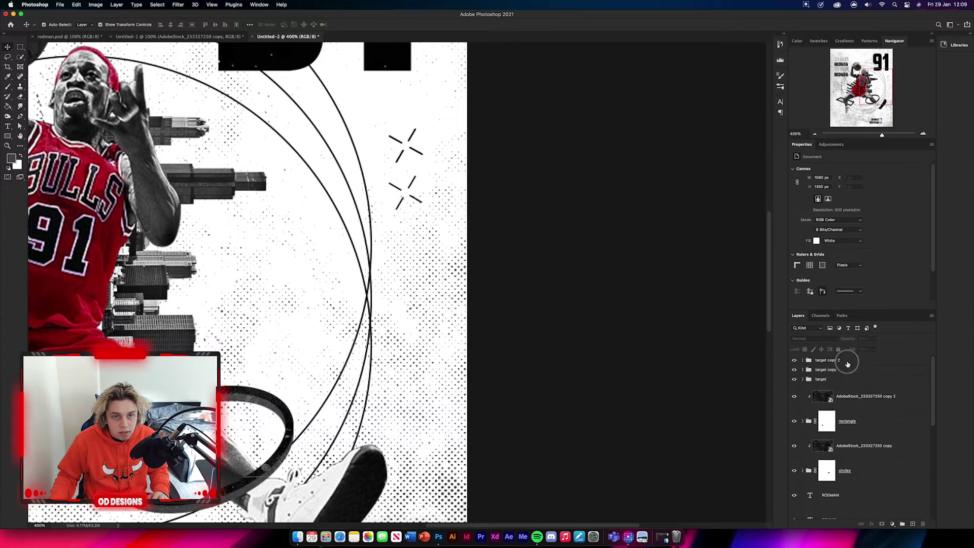
Move target copy 2 beneath the other two marks to complete an evenly spaced vertical column.
{"action": "left_click", "coordinate": [406, 146]}
{"action": "key", "text": "ctrl+t"}
{"action": "left_click_drag", "start_coordinate": [416, 154], "coordinate": [416, 251]}
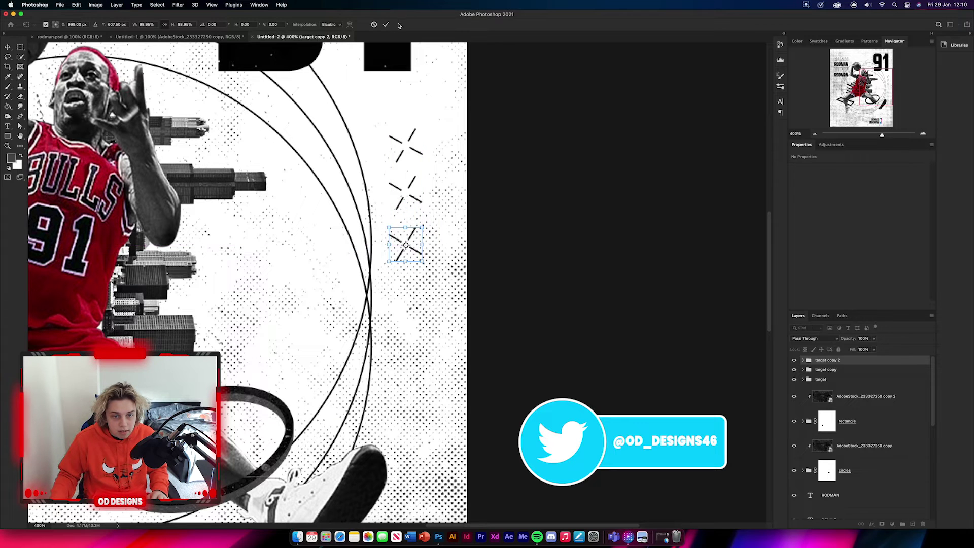
{"action": "left_click", "coordinate": [388, 26]}
{"action": "left_click", "coordinate": [642, 306]}
{"action": "key", "text": "ctrl+minus"}
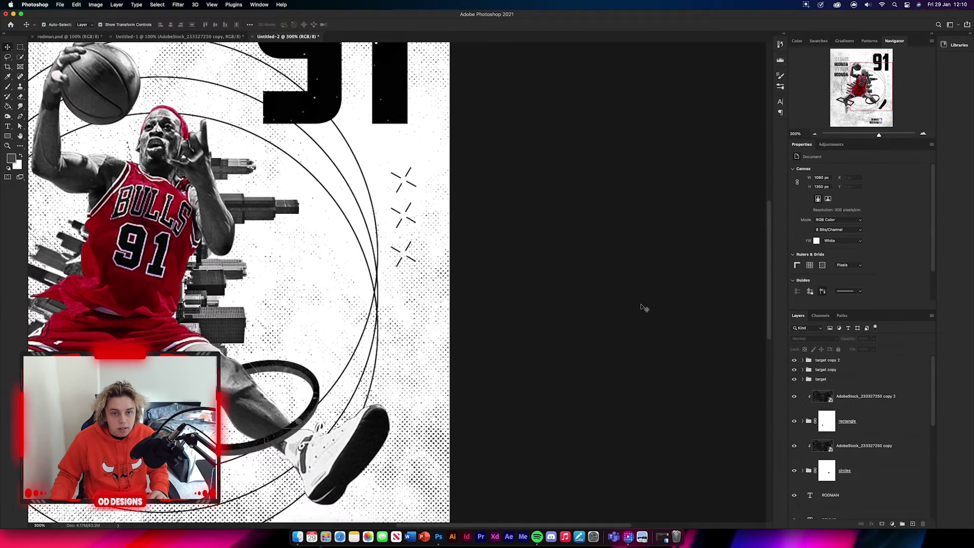
Group the three target groups and name the new group TARGET FINAL.
{"action": "left_click", "coordinate": [827, 360]}
{"action": "left_click", "coordinate": [822, 380], "text": "shift"}
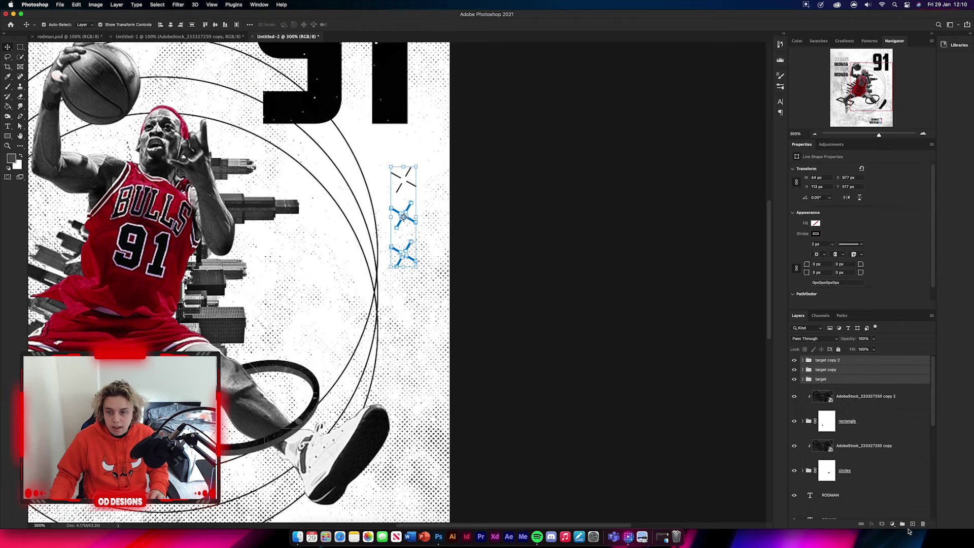
{"action": "left_click", "coordinate": [903, 524]}
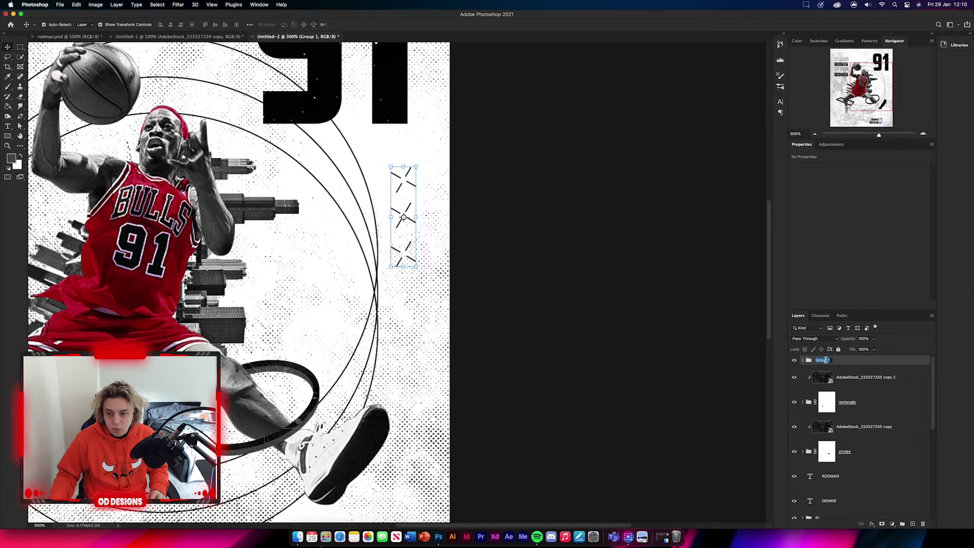
{"action": "type", "text": "ARGET FINAL"}
{"action": "key", "text": "Return"}
Duplicate TARGET FINAL, rotate the copy into a horizontal row, and enlarge it above the basketball beside the 91.
{"action": "key", "text": "ctrl+j"}
{"action": "key", "text": "ctrl+t"}
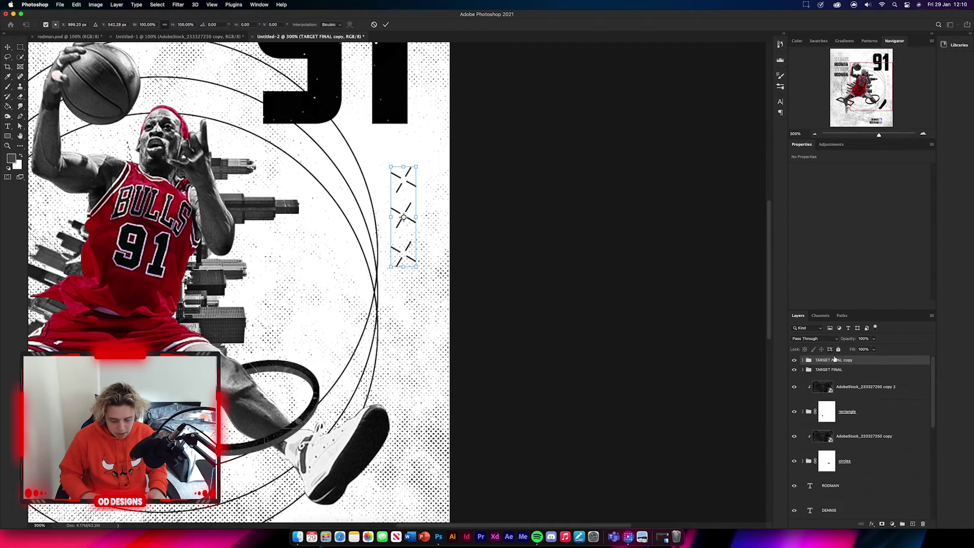
{"action": "left_click_drag", "start_coordinate": [478, 161], "coordinate": [442, 122]}
{"action": "left_click", "coordinate": [386, 24]}
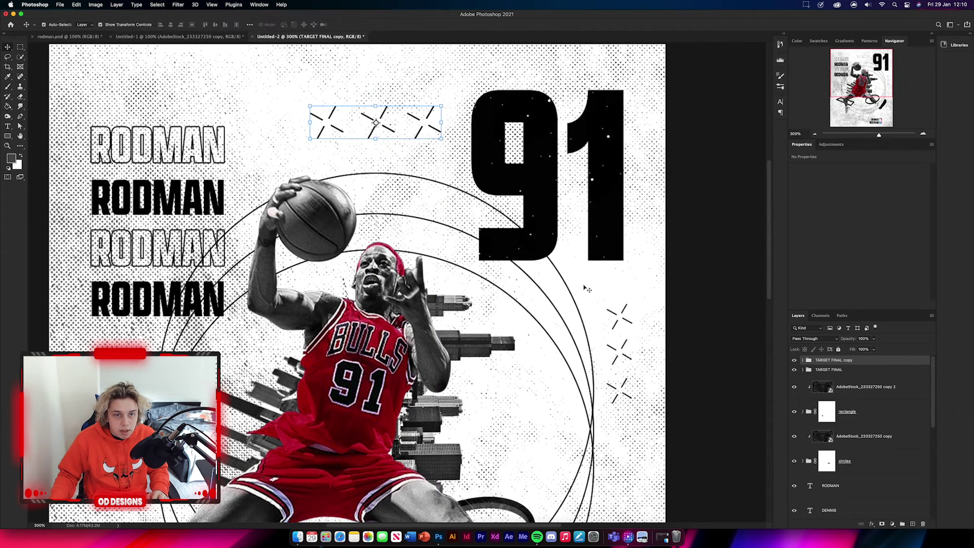
Duplicate the horizontal target row, rotate the copy to -80°, scale it to about 66%, and place it beside the lower shoe.
{"action": "key", "text": "ctrl+alt+t"}
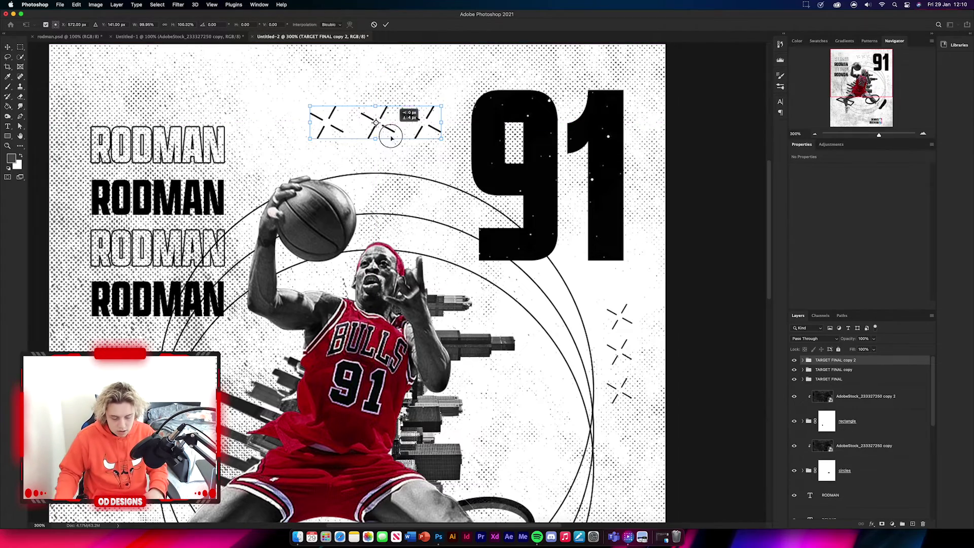
{"action": "left_click_drag", "start_coordinate": [376, 122], "coordinate": [521, 99]}
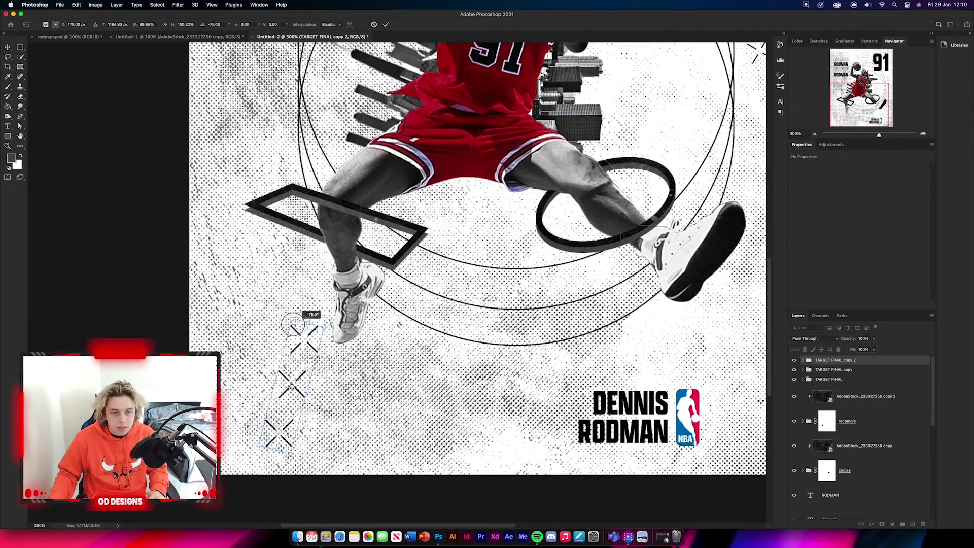
{"action": "left_click_drag", "start_coordinate": [303, 320], "coordinate": [286, 325]}
{"action": "left_click_drag", "start_coordinate": [292, 387], "coordinate": [281, 330]}
{"action": "left_click_drag", "start_coordinate": [282, 266], "coordinate": [365, 373]}
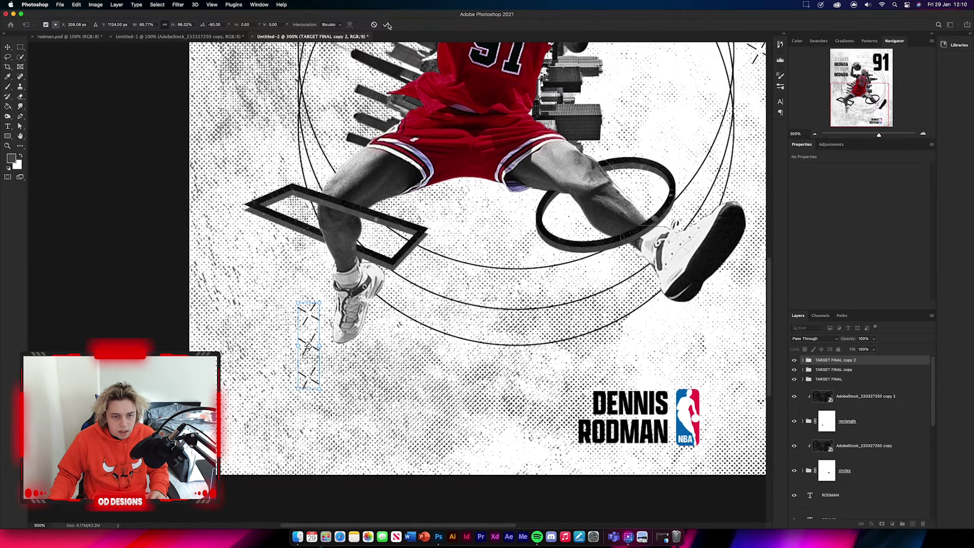
{"action": "left_click", "coordinate": [386, 24]}
{"action": "key", "text": "super+1"}
{"action": "left_click", "coordinate": [600, 230]}
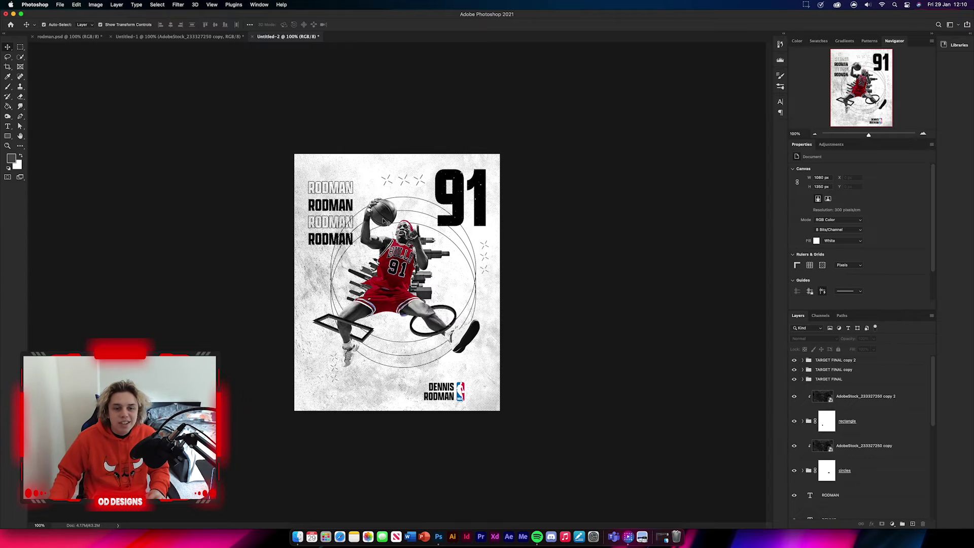
Group every layer above Background and stamp the visible artwork onto a new layer.
{"action": "left_click", "coordinate": [872, 361]}
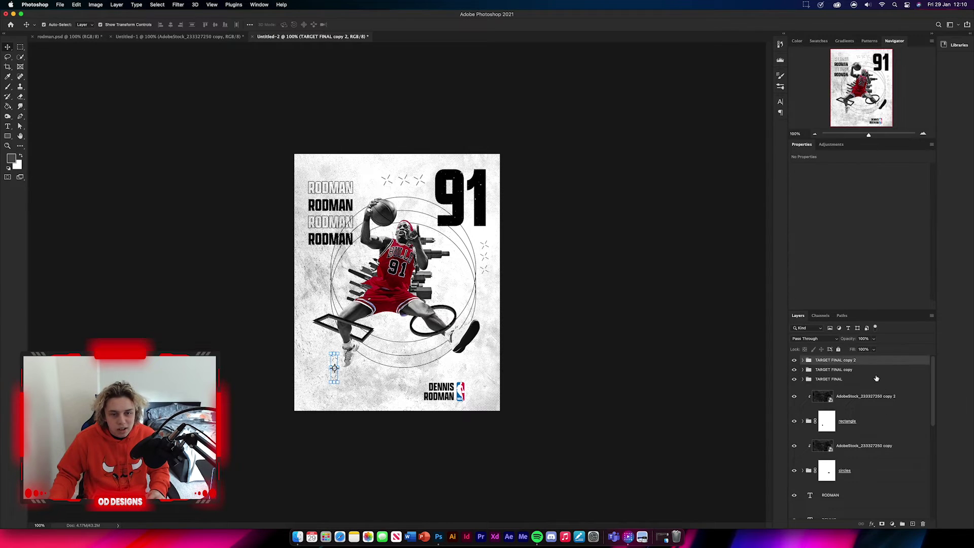
{"action": "scroll", "coordinate": [885, 411], "scroll_direction": "down", "scroll_amount": 6}
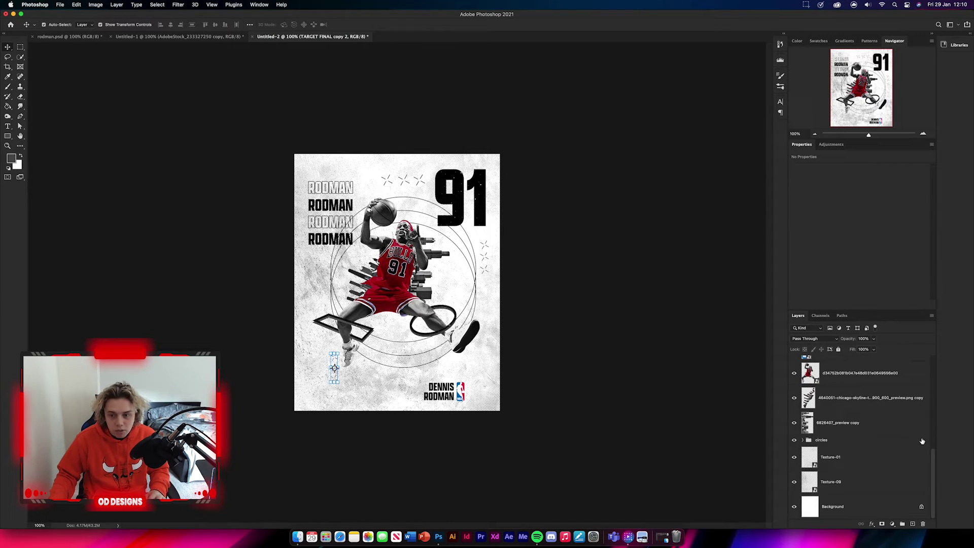
{"action": "left_click", "coordinate": [912, 495], "text": "shift"}
{"action": "left_click", "coordinate": [902, 524]}
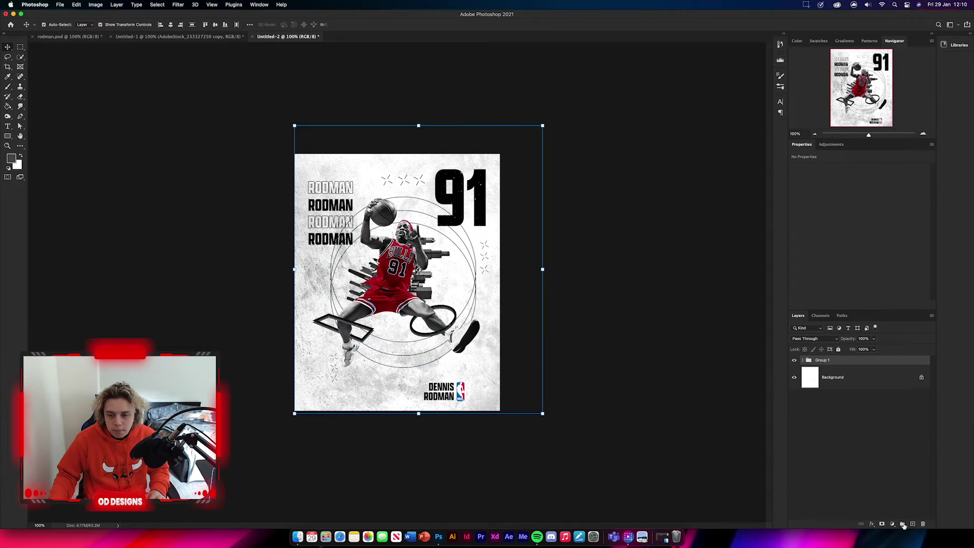
{"action": "key", "text": "super+shift+alt+e"}
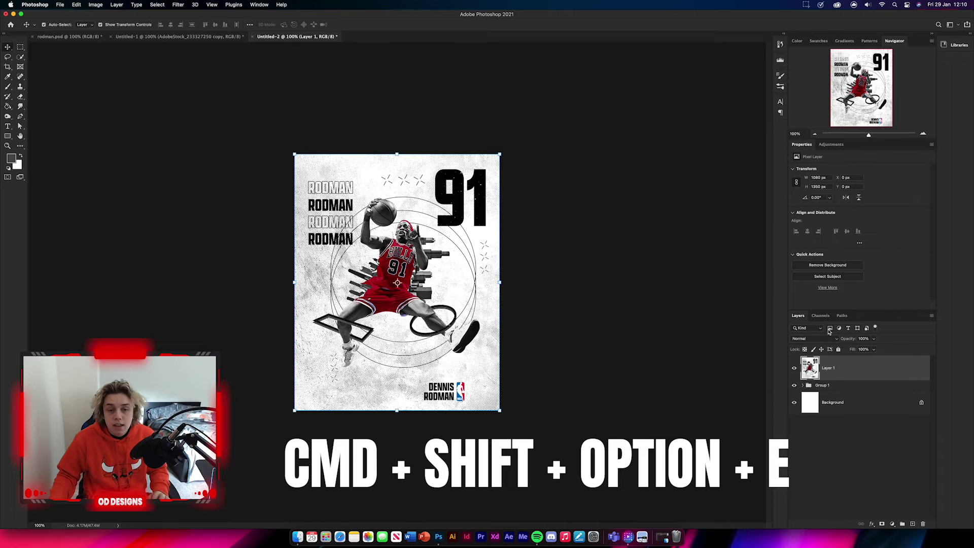
Open Camera Raw on the stamped layer and set exposure +0.30, contrast +58, highlights +14, shadows -10, texture +43, clarity +19, vibrance -24, saturation +11.
{"action": "left_click", "coordinate": [177, 4]}
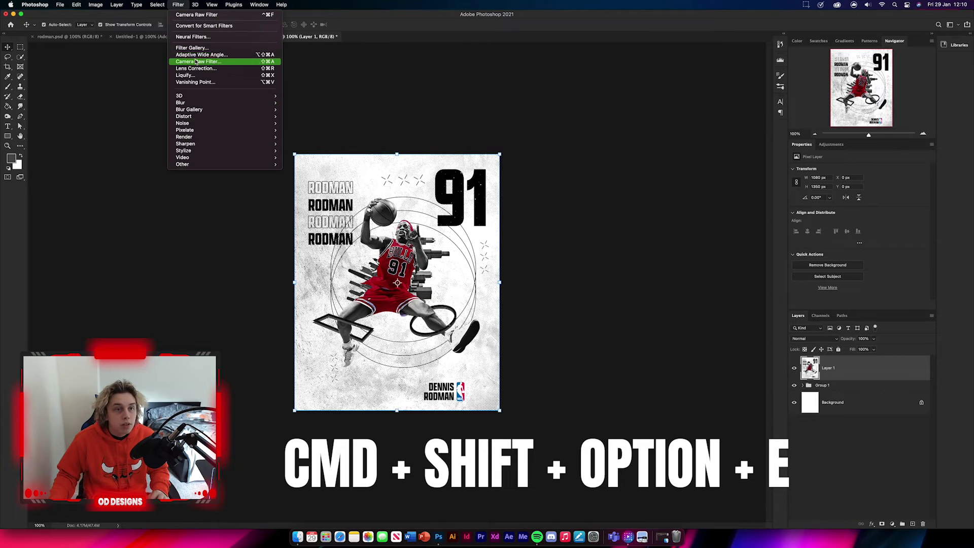
{"action": "left_click", "coordinate": [213, 62]}
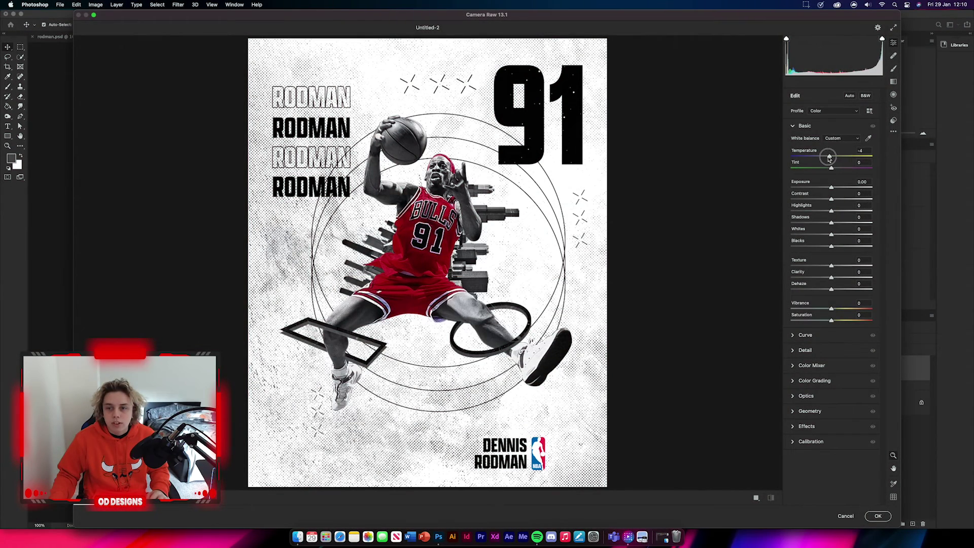
{"action": "left_click_drag", "start_coordinate": [833, 186], "coordinate": [837, 324]}
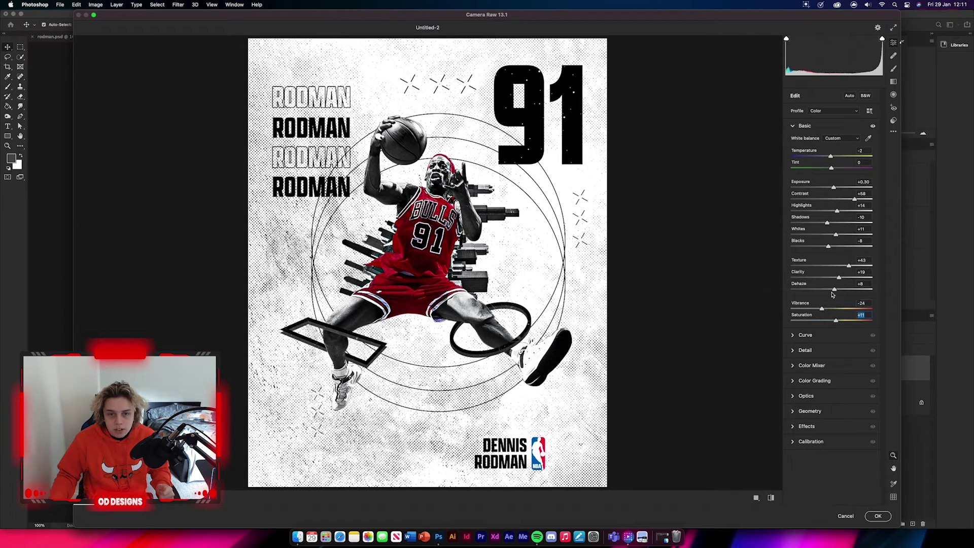
Shape a gentle S-curve with a slightly lowered shadow point and a highlight point at input 227, output 234.
{"action": "left_click", "coordinate": [793, 335]}
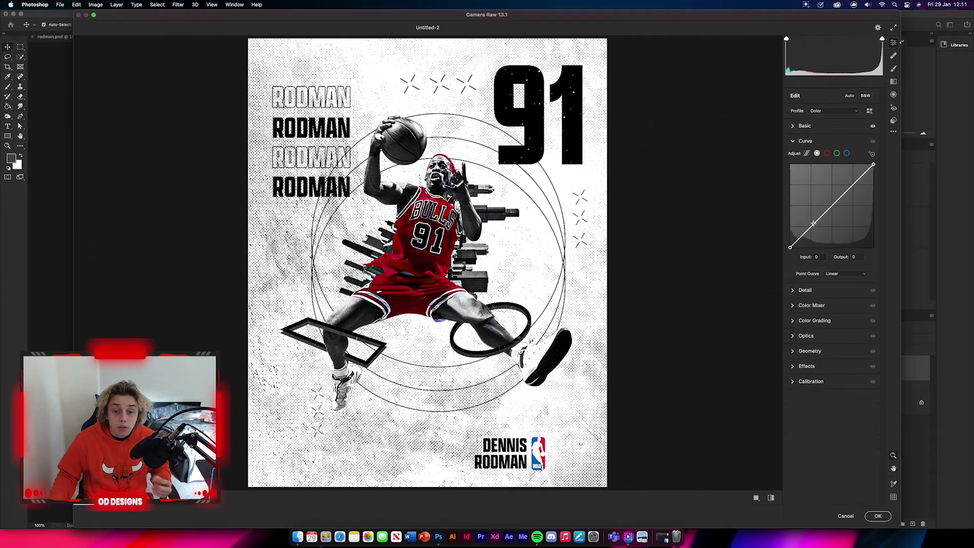
{"action": "left_click", "coordinate": [803, 237]}
{"action": "left_click", "coordinate": [864, 171]}
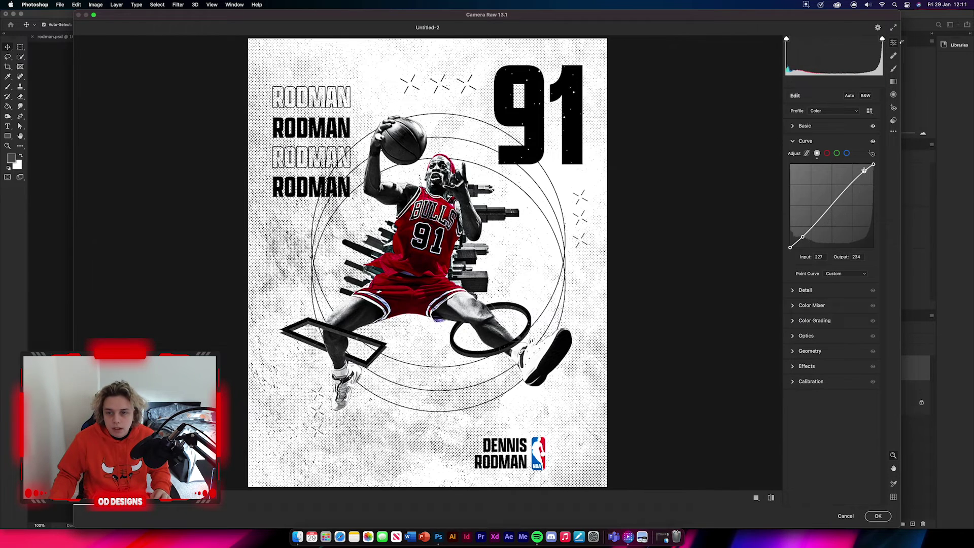
Set the detail sharpening to 60 and shift the hue of the reds slightly to the negative side.
{"action": "left_click", "coordinate": [805, 290]}
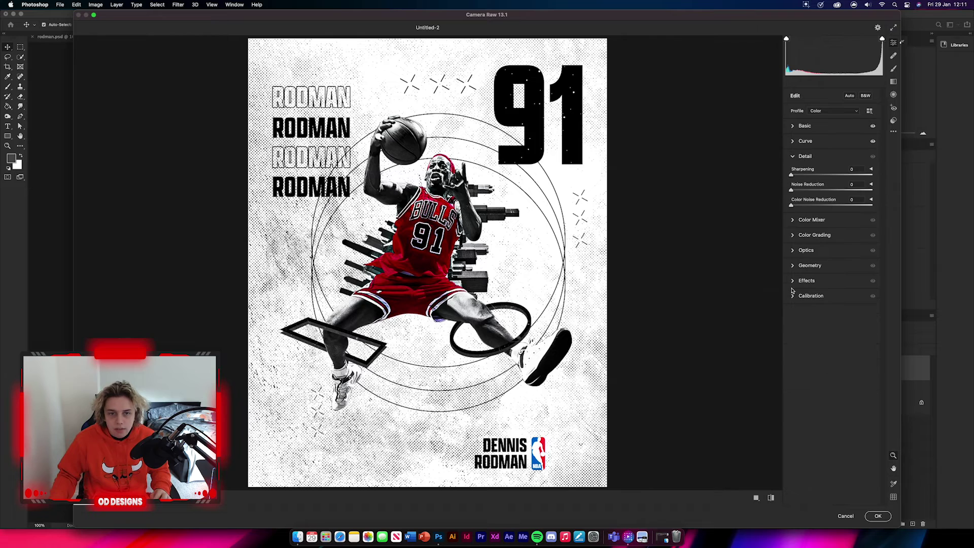
{"action": "left_click_drag", "start_coordinate": [793, 175], "coordinate": [823, 177]}
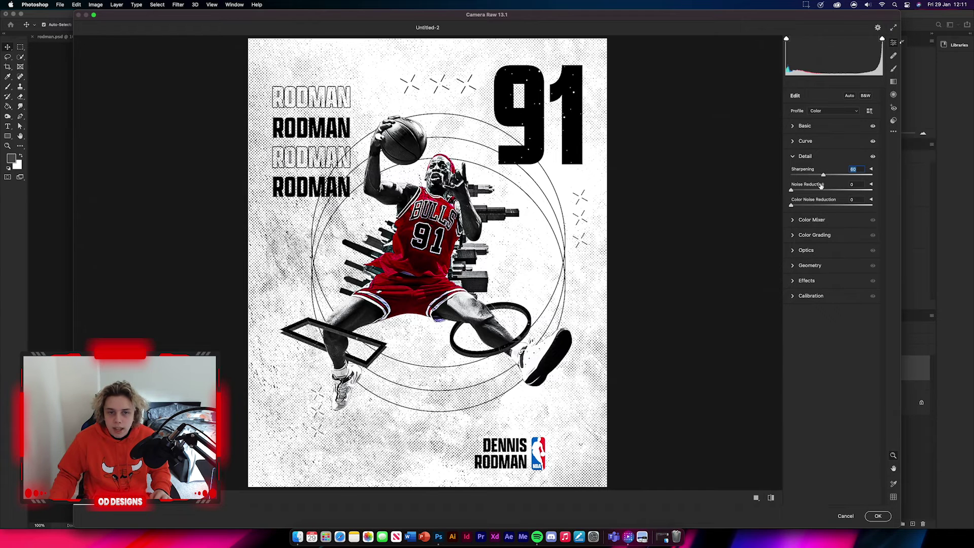
{"action": "left_click", "coordinate": [794, 219]}
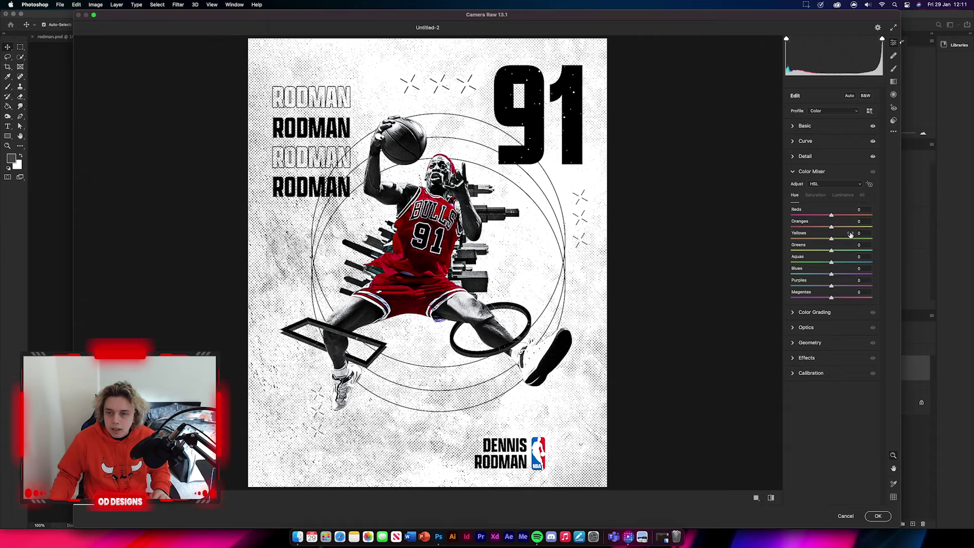
{"action": "mouse_move", "coordinate": [831, 217]}
{"action": "left_mouse_down"}
{"action": "mouse_move", "coordinate": [824, 217]}
{"action": "mouse_move", "coordinate": [833, 217]}
{"action": "left_mouse_up"}
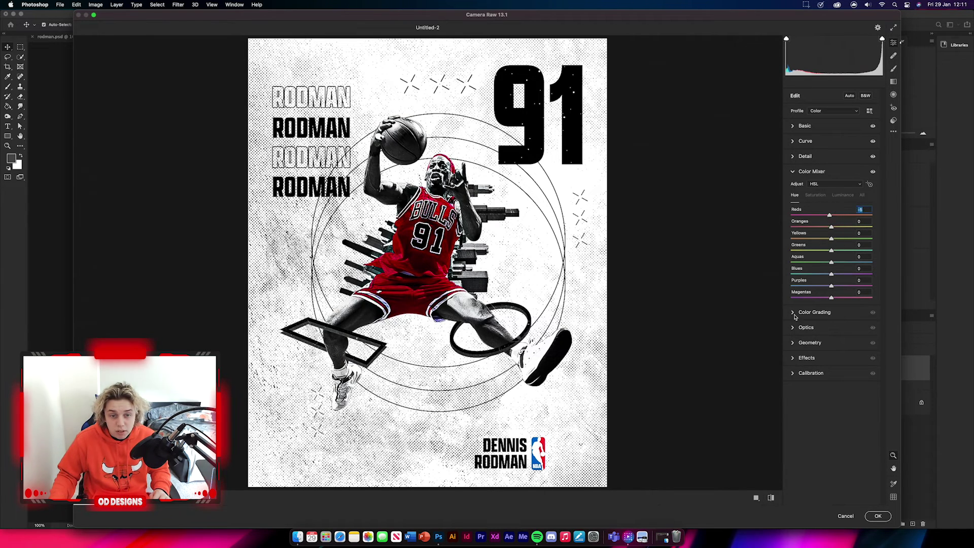
Add grain of 24 to the poster, compare it before and after side by side, and apply the Camera Raw grading.
{"action": "left_click", "coordinate": [795, 358]}
{"action": "left_click_drag", "start_coordinate": [793, 251], "coordinate": [797, 251]}
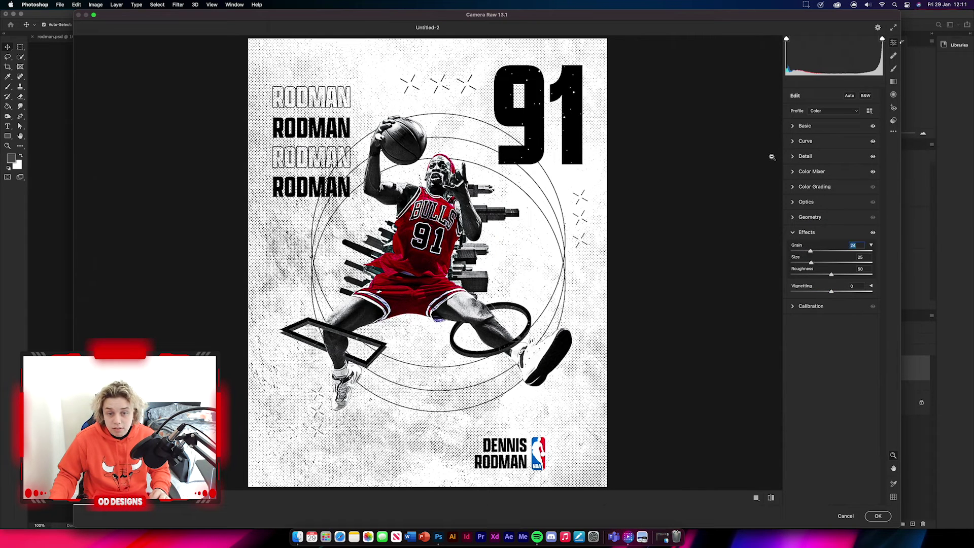
{"action": "left_click", "coordinate": [757, 498]}
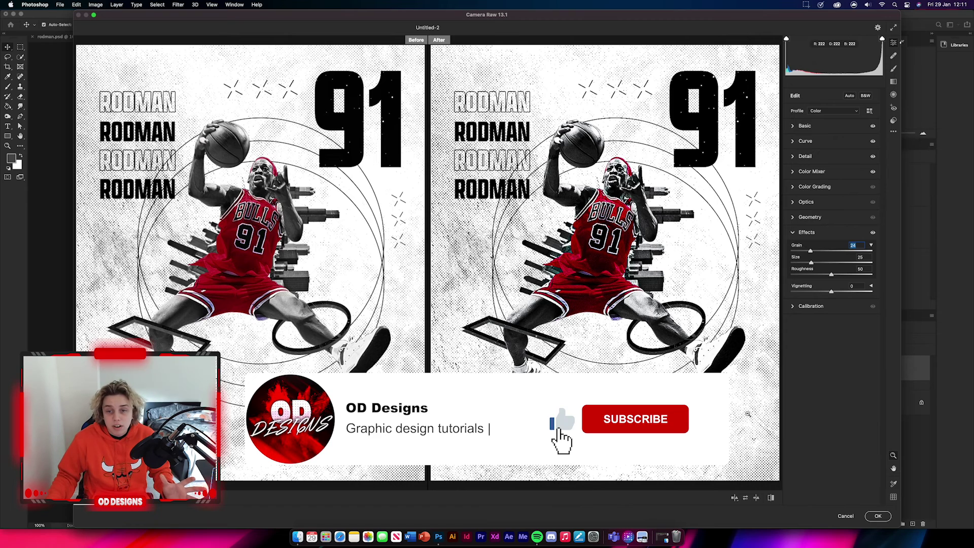
{"action": "left_click", "coordinate": [878, 516]}
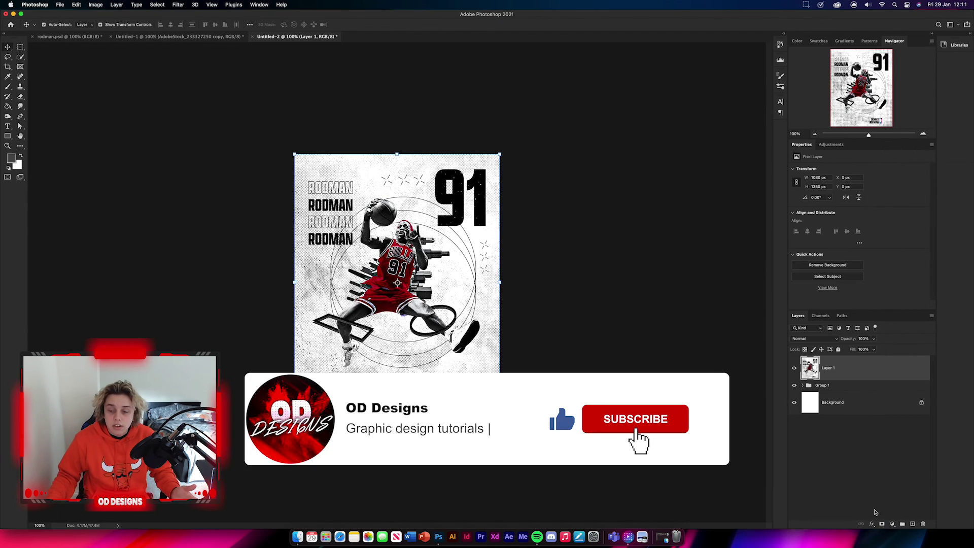
Enlarge the graded poster to about 170% to examine the final result, and return to the Move tool.
{"action": "key", "text": "z"}
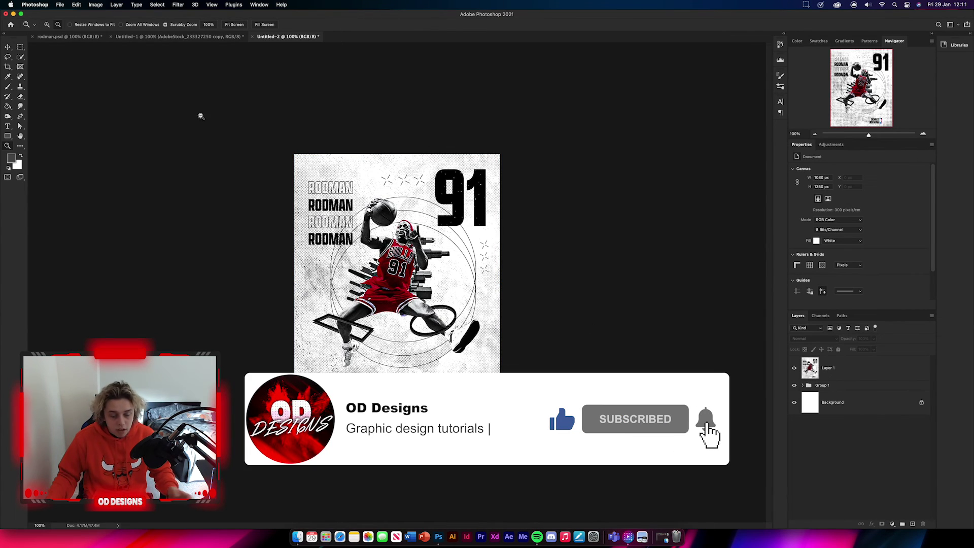
{"action": "mouse_move", "coordinate": [201, 116]}
{"action": "left_mouse_down"}
{"action": "mouse_move", "coordinate": [232, 146]}
{"action": "mouse_move", "coordinate": [193, 128]}
{"action": "left_mouse_up"}
{"action": "left_click", "coordinate": [8, 47]}
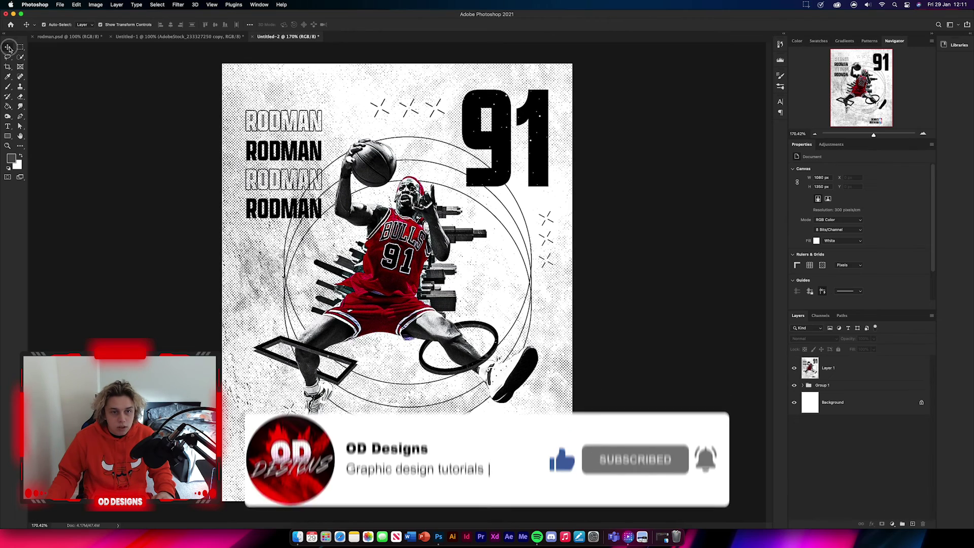